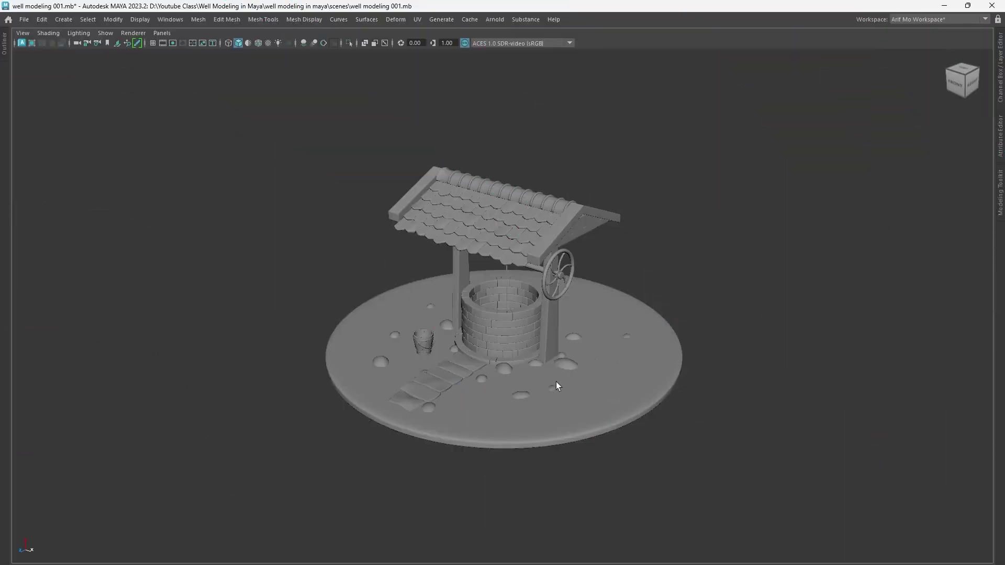
Combine all the brick rings of the well wall and its base ring into a single mesh
{"action": "scroll", "coordinate": [556, 381], "scroll_direction": "up", "scroll_amount": 6}
{"action": "right_click_drag", "start_coordinate": [813, 375], "coordinate": [615, 362], "text": "alt"}
{"action": "middle_click_drag", "start_coordinate": [616, 362], "coordinate": [575, 337], "text": "alt"}
{"action": "right_click_drag", "start_coordinate": [576, 336], "coordinate": [627, 327], "text": "alt"}
{"action": "left_click", "coordinate": [501, 295]}
{"action": "left_click", "coordinate": [482, 291], "text": "shift"}
{"action": "left_click", "coordinate": [482, 311], "text": "shift"}
{"action": "left_click", "coordinate": [483, 320], "text": "shift"}
{"action": "left_click", "coordinate": [478, 329], "text": "shift"}
{"action": "left_click", "coordinate": [474, 343], "text": "shift"}
{"action": "left_click", "coordinate": [469, 350], "text": "shift"}
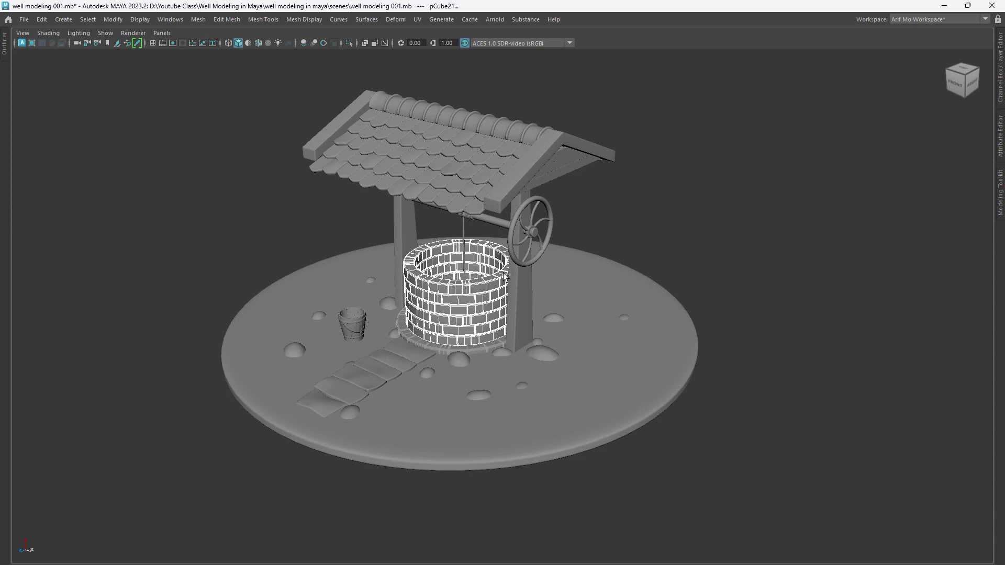
{"action": "right_click_drag", "start_coordinate": [492, 278], "coordinate": [501, 496], "text": "shift"}
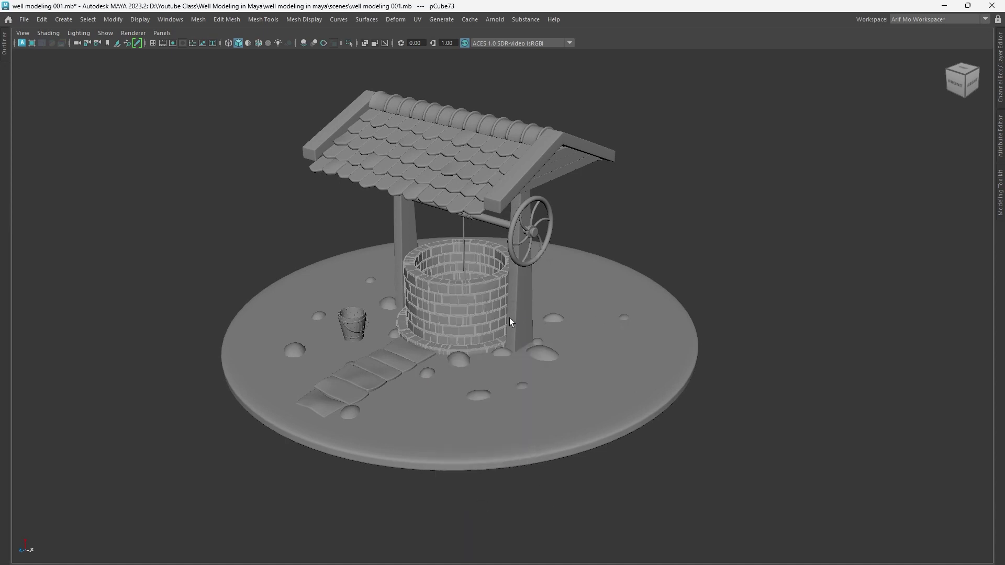
Show the Outliner and examine which listed objects correspond to the roof, wheel and ground stones
{"action": "left_click", "coordinate": [5, 43]}
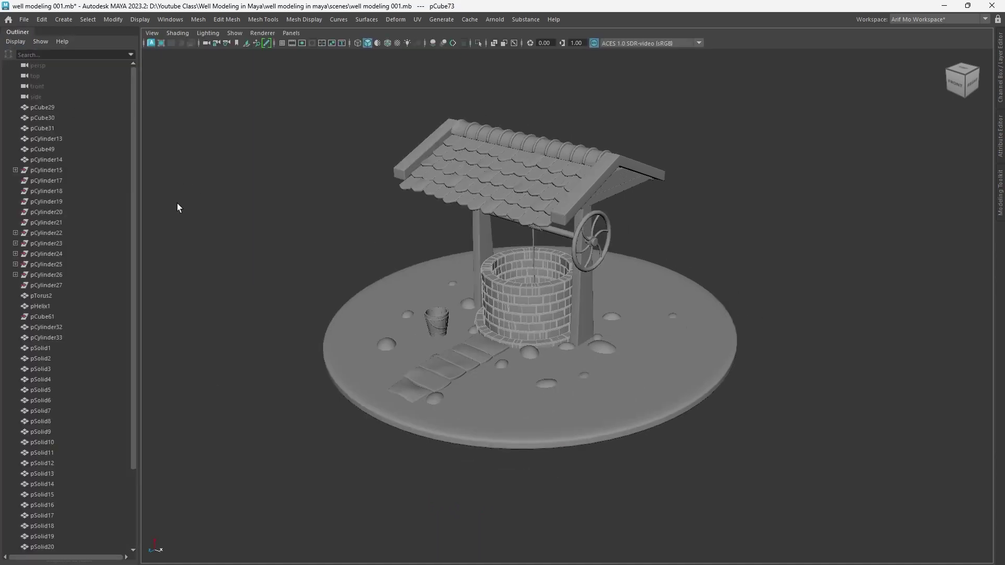
{"action": "scroll", "coordinate": [108, 340], "scroll_direction": "down", "scroll_amount": 4}
{"action": "scroll", "coordinate": [99, 334], "scroll_direction": "up", "scroll_amount": 4}
{"action": "left_click", "coordinate": [527, 169]}
{"action": "left_click_drag", "start_coordinate": [804, 276], "coordinate": [550, 226], "text": "alt"}
{"action": "left_click", "coordinate": [559, 186]}
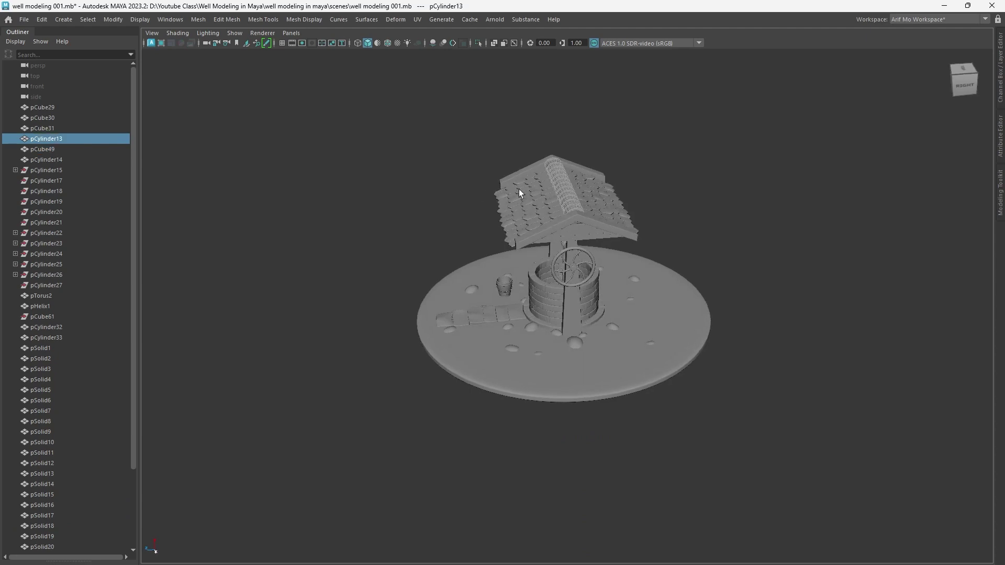
{"action": "left_click", "coordinate": [522, 183]}
{"action": "left_click", "coordinate": [579, 234]}
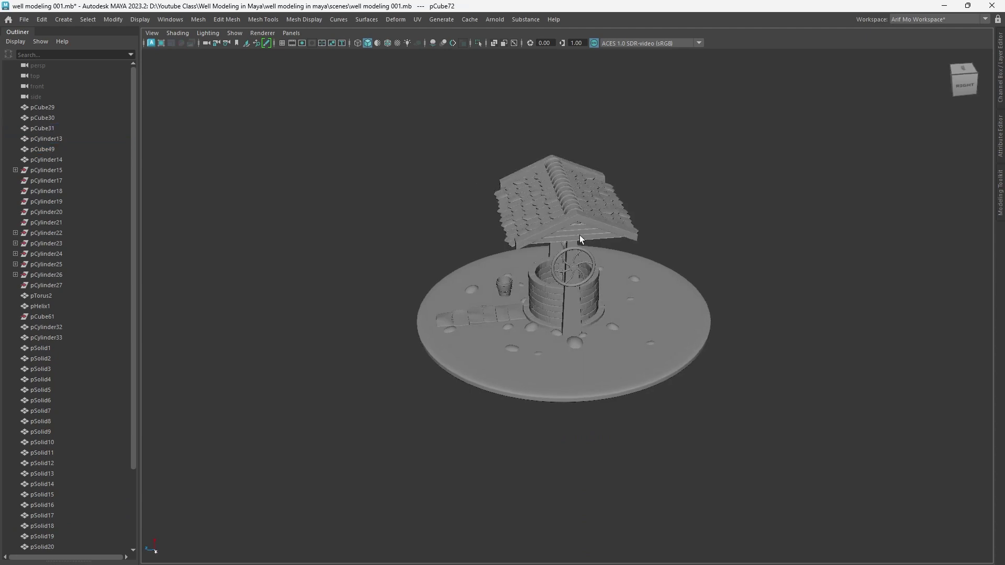
{"action": "left_click", "coordinate": [576, 297]}
{"action": "left_click", "coordinate": [583, 281]}
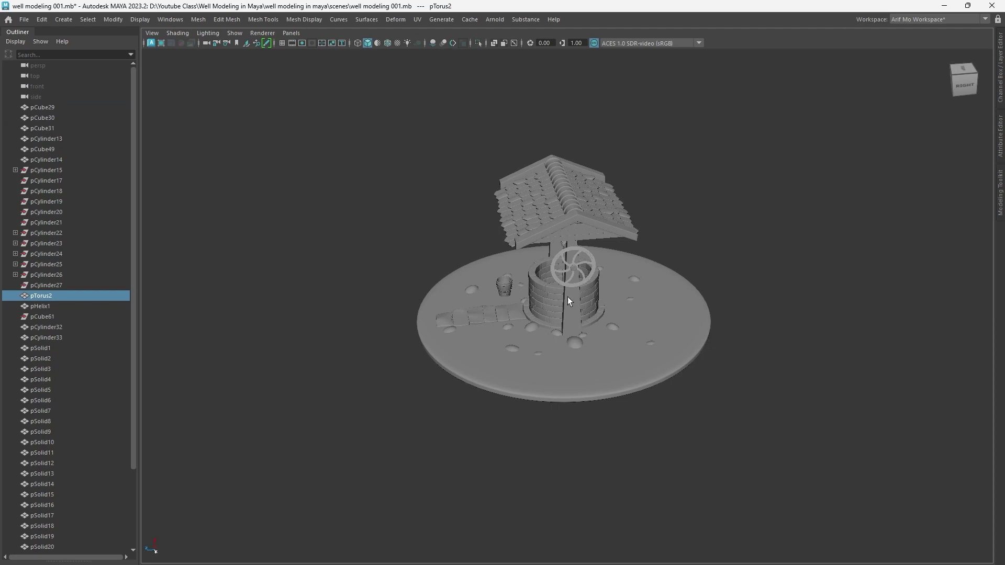
{"action": "left_click", "coordinate": [515, 350]}
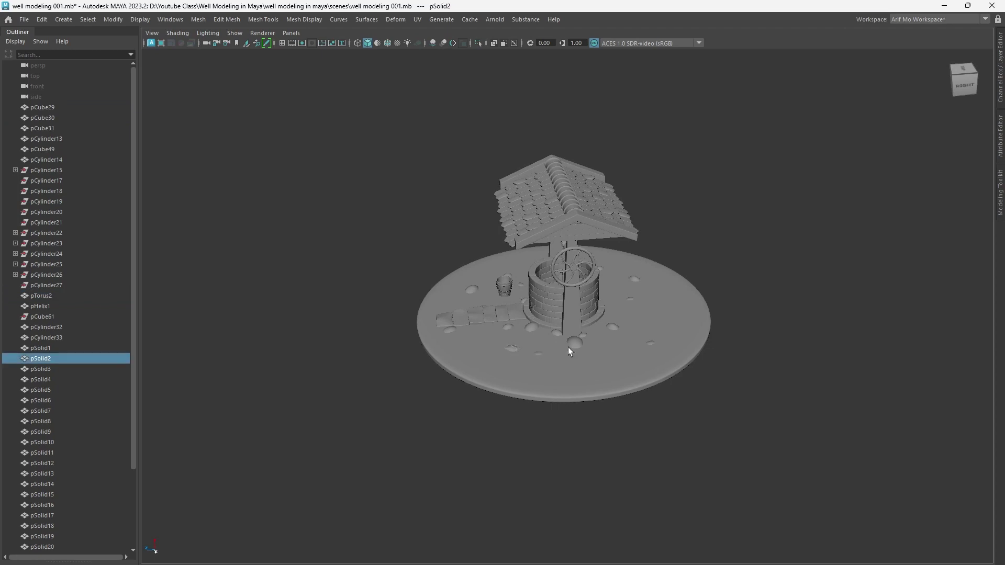
{"action": "right_click_drag", "start_coordinate": [567, 346], "coordinate": [606, 377], "text": "alt"}
{"action": "left_click_drag", "start_coordinate": [605, 376], "coordinate": [623, 360], "text": "alt"}
{"action": "right_click_drag", "start_coordinate": [625, 363], "coordinate": [630, 383], "text": "alt"}
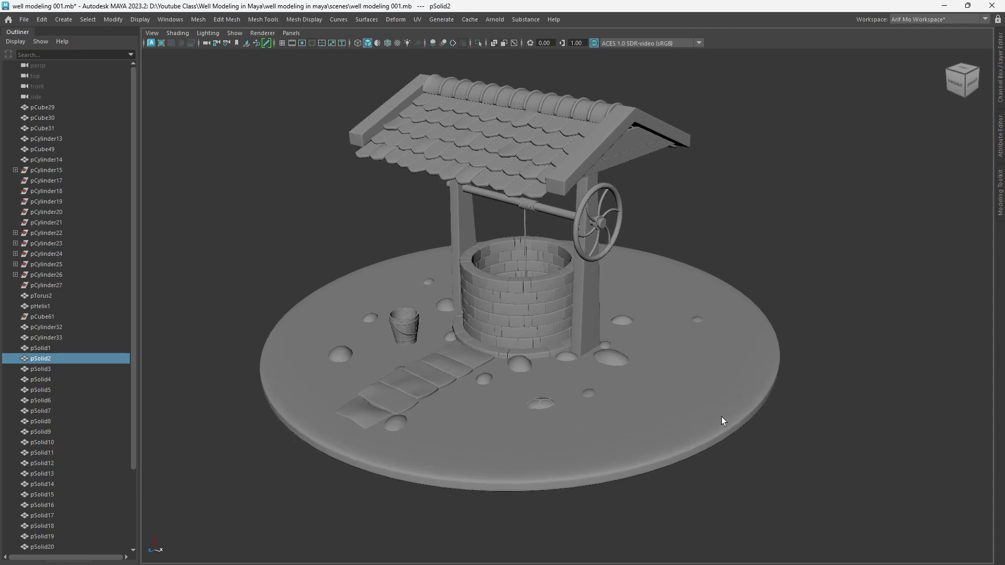
Select the bucket, path slabs and ground stones together, leaving the well structure and round ground disc out of the selection
{"action": "right_click_drag", "start_coordinate": [721, 422], "coordinate": [485, 358], "text": "alt"}
{"action": "left_click_drag", "start_coordinate": [510, 396], "coordinate": [522, 357], "text": "alt"}
{"action": "left_click", "coordinate": [477, 324]}
{"action": "left_click_drag", "start_coordinate": [383, 256], "coordinate": [625, 438]}
{"action": "right_click_drag", "start_coordinate": [726, 475], "coordinate": [825, 422], "text": "alt"}
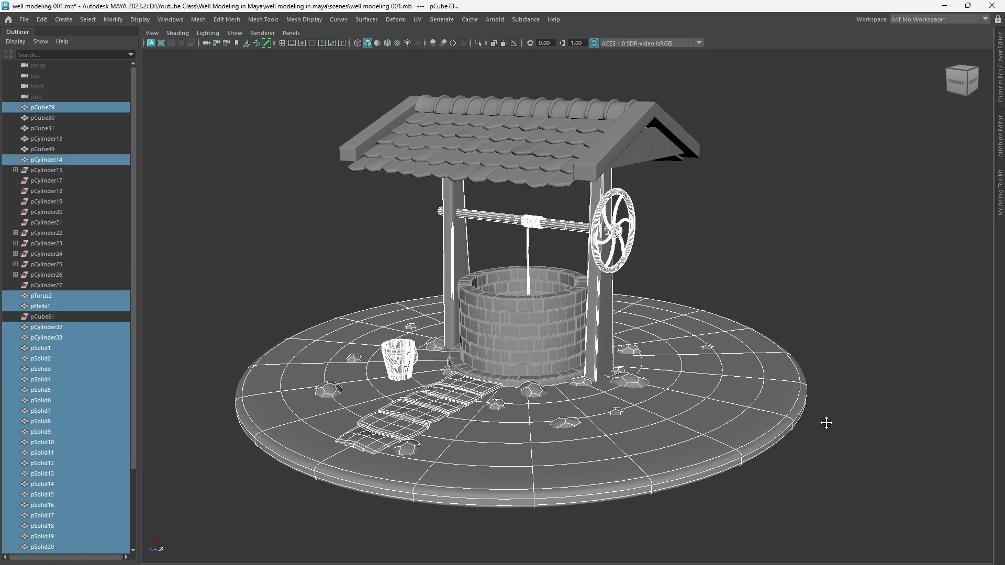
{"action": "left_click_drag", "start_coordinate": [375, 127], "coordinate": [711, 282]}
{"action": "right_click_drag", "start_coordinate": [711, 283], "coordinate": [763, 362], "text": "alt"}
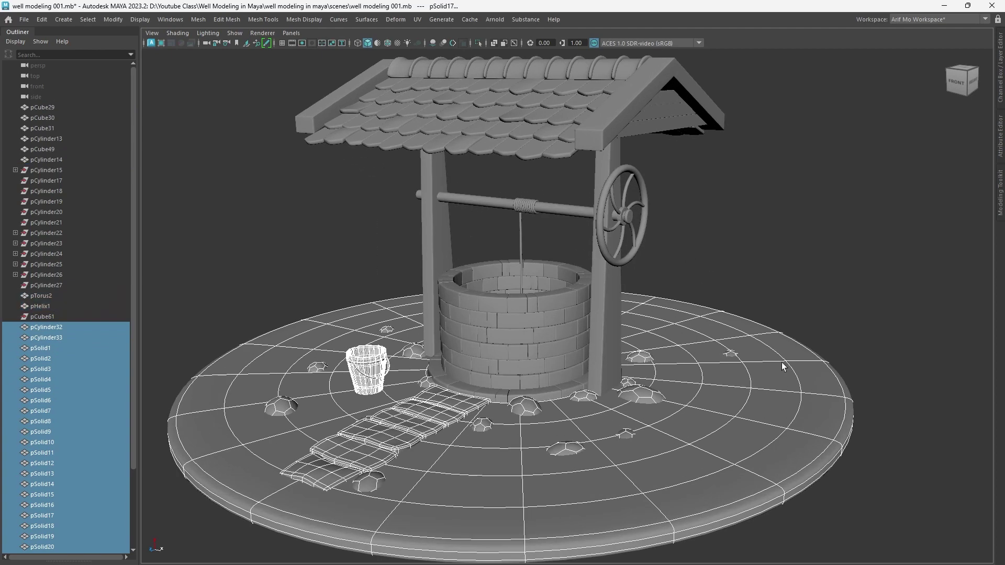
{"action": "left_click_drag", "start_coordinate": [839, 376], "coordinate": [872, 470], "text": "ctrl"}
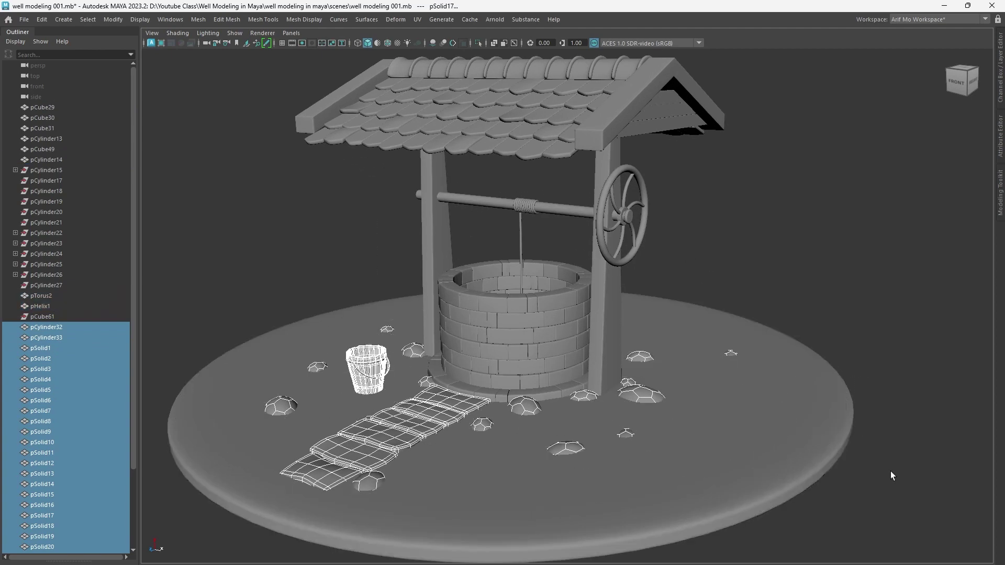
Remove the path slabs, the bucket and its handle from the selection, keeping only the ground stones selected
{"action": "right_click_drag", "start_coordinate": [890, 472], "coordinate": [675, 443], "text": "alt"}
{"action": "middle_click_drag", "start_coordinate": [675, 443], "coordinate": [708, 400], "text": "alt"}
{"action": "right_click_drag", "start_coordinate": [708, 399], "coordinate": [737, 406], "text": "alt"}
{"action": "left_click_drag", "start_coordinate": [659, 386], "coordinate": [673, 444], "text": "alt"}
{"action": "left_click", "coordinate": [526, 379], "text": "ctrl"}
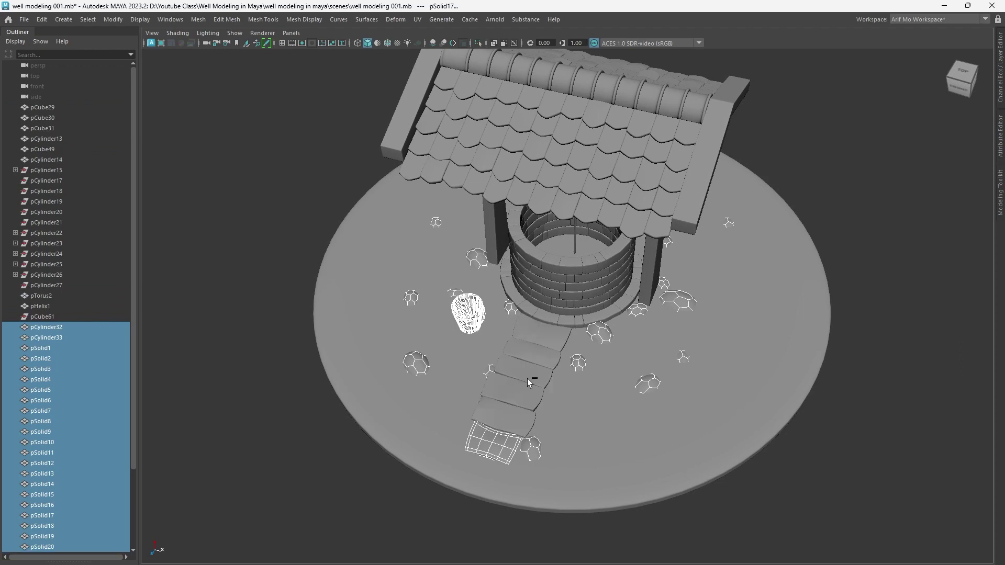
{"action": "left_click", "coordinate": [513, 442], "text": "ctrl"}
{"action": "left_click", "coordinate": [474, 315], "text": "ctrl"}
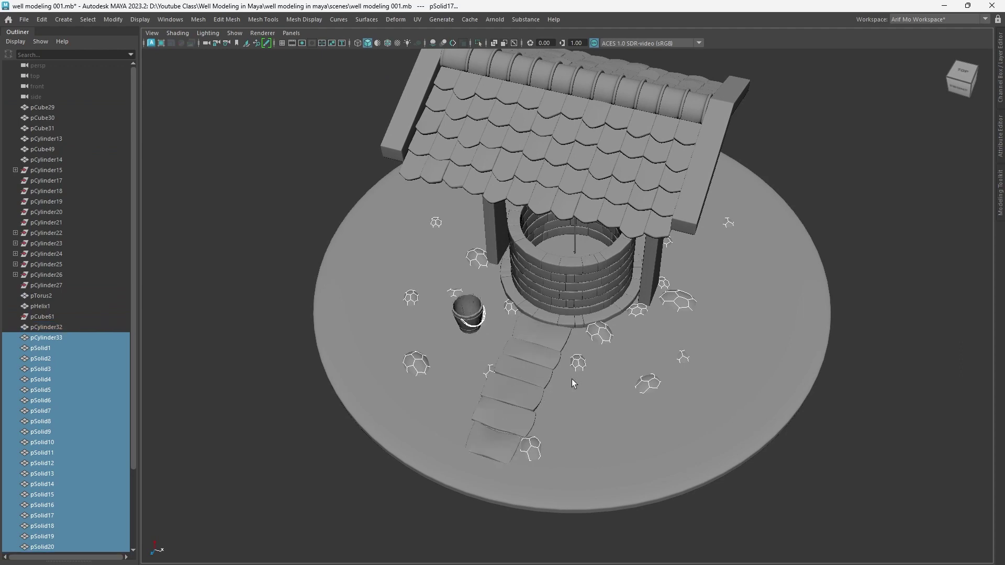
{"action": "right_click_drag", "start_coordinate": [755, 400], "coordinate": [635, 388], "text": "alt"}
{"action": "left_click_drag", "start_coordinate": [636, 389], "coordinate": [581, 367], "text": "alt"}
{"action": "right_click_drag", "start_coordinate": [581, 366], "coordinate": [882, 425], "text": "alt"}
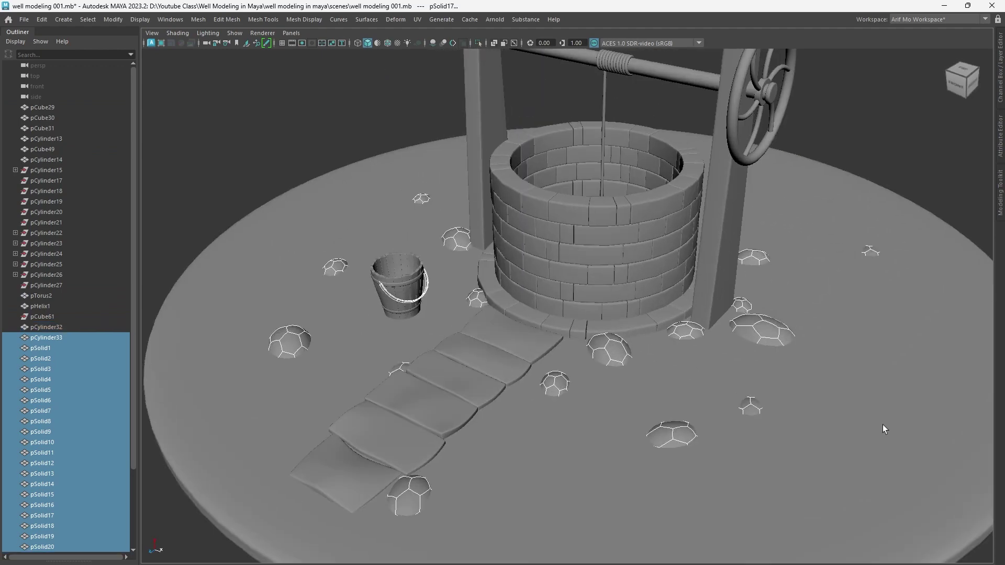
{"action": "left_click", "coordinate": [423, 297], "text": "ctrl"}
Combine the selected ground stones into one mesh and delete its construction history
{"action": "right_click_drag", "start_coordinate": [423, 295], "coordinate": [359, 318], "text": "alt"}
{"action": "left_click_drag", "start_coordinate": [359, 319], "coordinate": [338, 328], "text": "alt"}
{"action": "right_click_drag", "start_coordinate": [338, 327], "coordinate": [626, 402], "text": "alt"}
{"action": "left_click_drag", "start_coordinate": [627, 401], "coordinate": [389, 332], "text": "alt"}
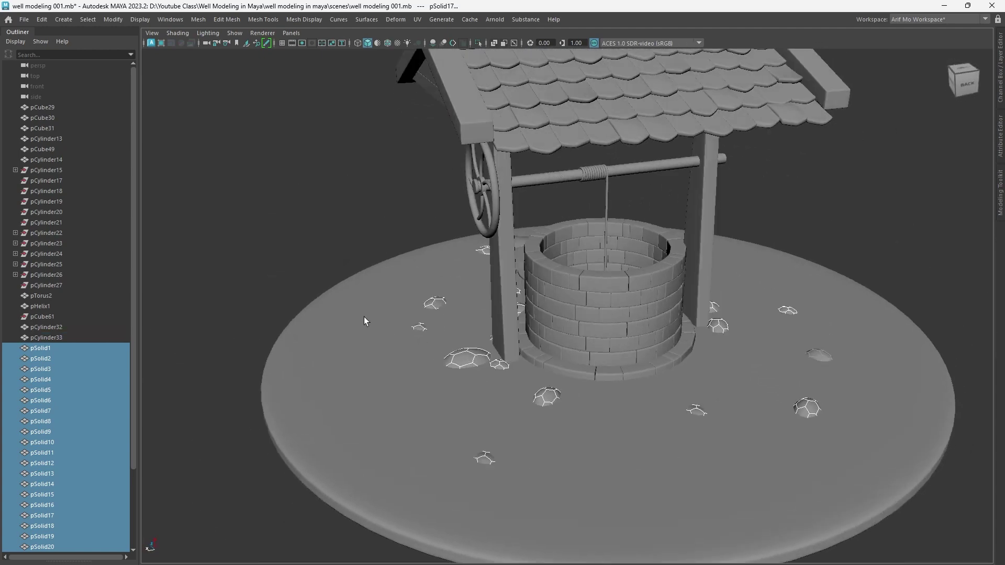
{"action": "right_click", "coordinate": [312, 228], "text": "shift"}
{"action": "left_click", "coordinate": [279, 448]}
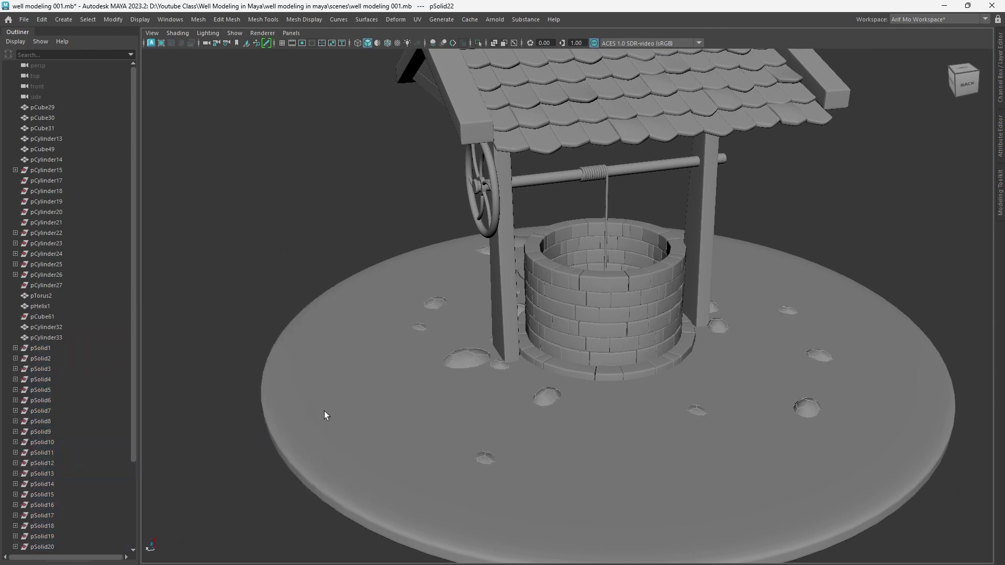
{"action": "key", "text": "alt+shift+d"}
Rename the combined ground stones mesh as "stone" in the Outliner
{"action": "right_click_drag", "start_coordinate": [767, 469], "coordinate": [523, 394], "text": "alt"}
{"action": "left_click_drag", "start_coordinate": [523, 393], "coordinate": [663, 388], "text": "alt"}
{"action": "right_click_drag", "start_coordinate": [558, 380], "coordinate": [637, 419], "text": "alt"}
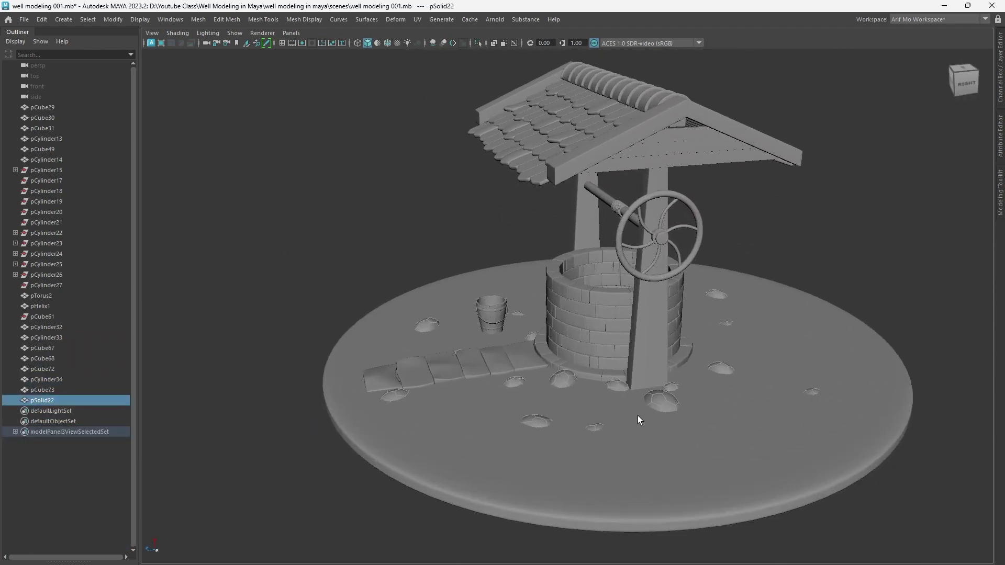
{"action": "double_click", "coordinate": [73, 400]}
{"action": "type", "text": "stone"}
{"action": "key", "text": "Return"}
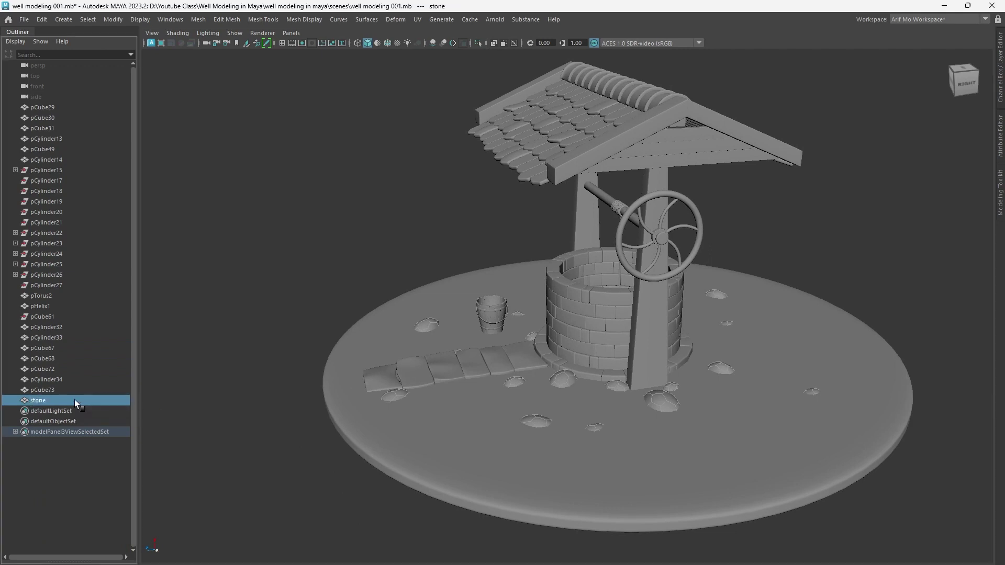
Rename the bucket mesh as "Balti" in the Outliner
{"action": "left_click", "coordinate": [488, 316]}
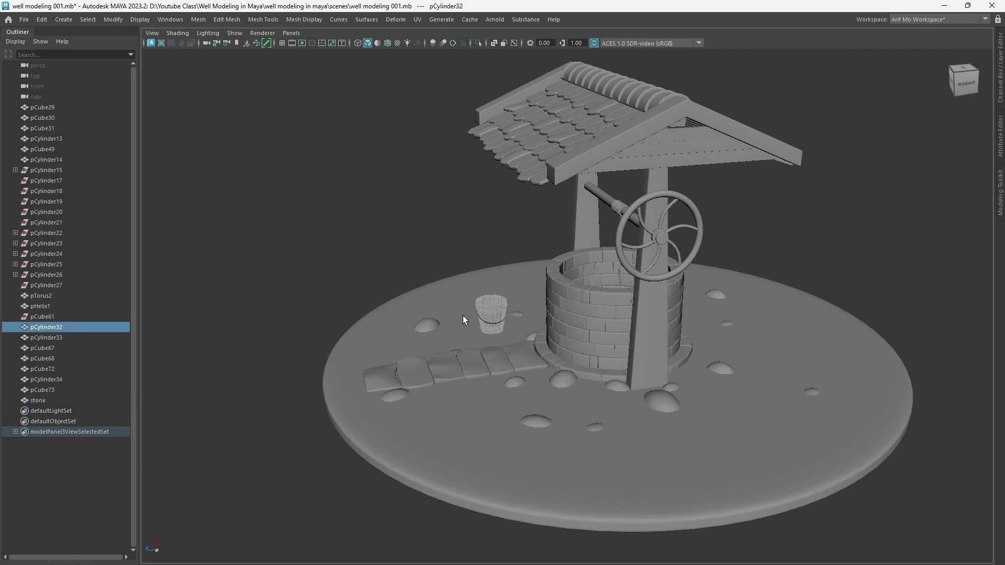
{"action": "double_click", "coordinate": [79, 328]}
{"action": "type", "text": "Balti"}
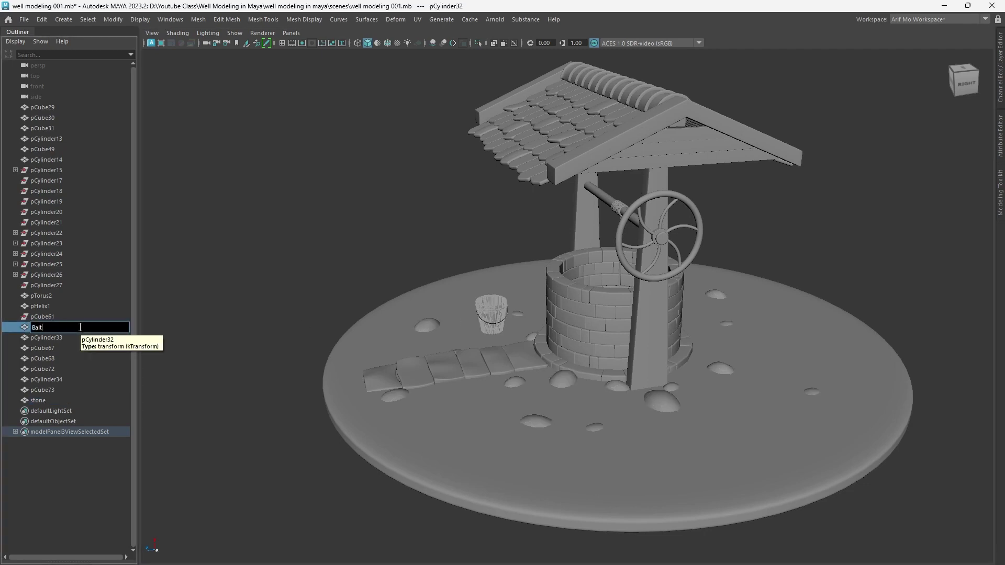
{"action": "key", "text": "Return"}
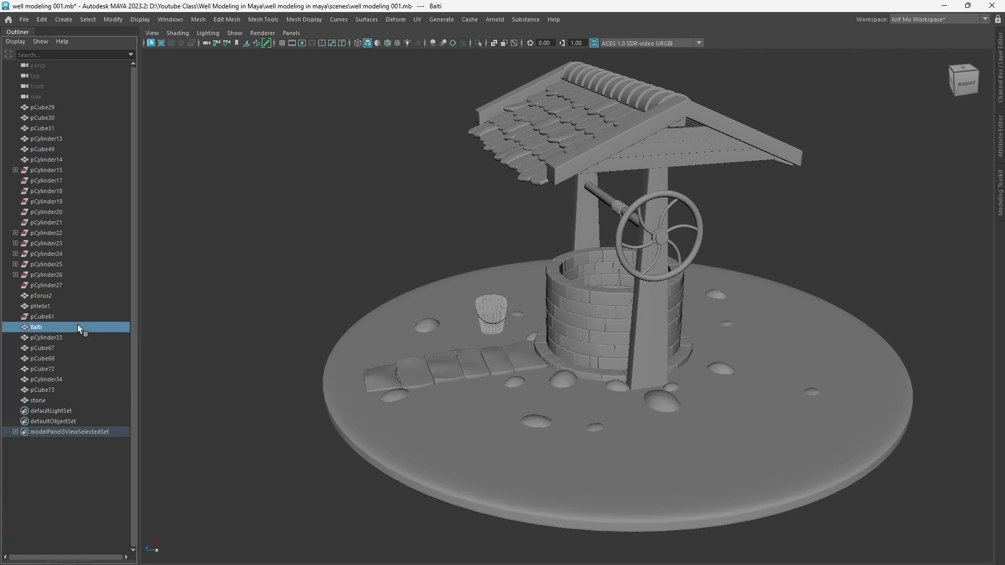
Rename the combined brick wall mesh as "Well" in the Outliner
{"action": "left_click", "coordinate": [573, 328]}
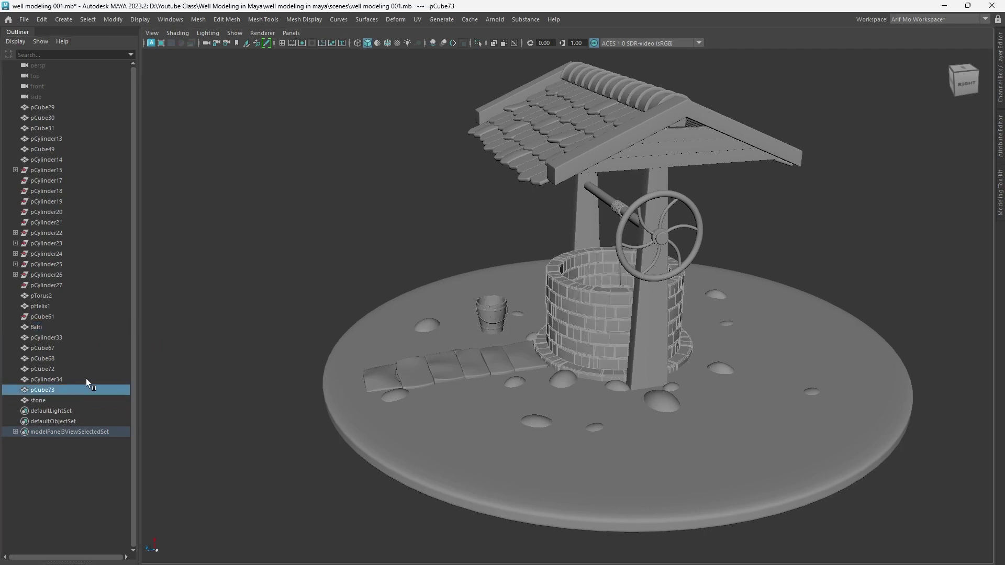
{"action": "double_click", "coordinate": [63, 389]}
{"action": "type", "text": "Well"}
{"action": "key", "text": "Return"}
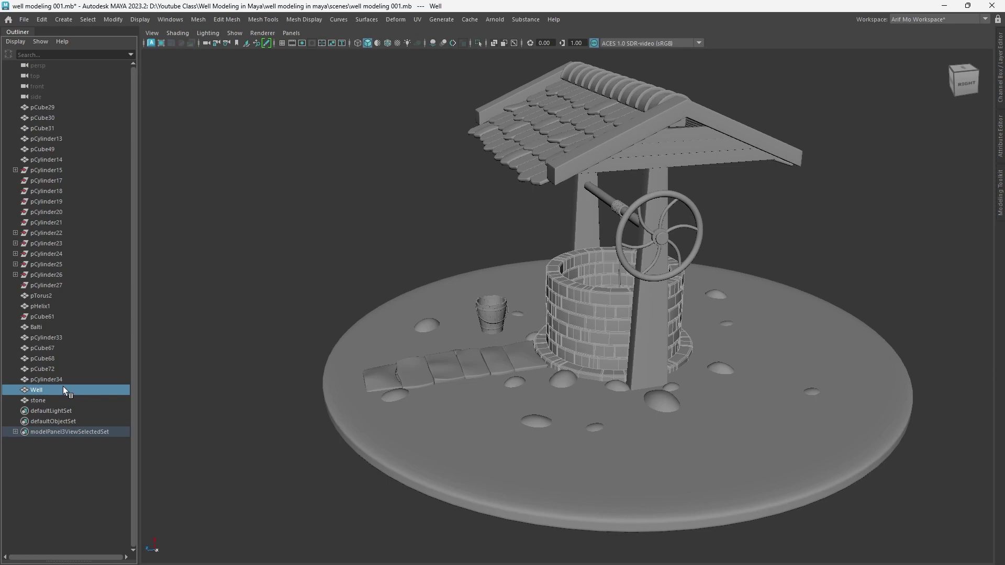
Rename the crank wheel mesh as "wheel" in the Outliner
{"action": "left_click", "coordinate": [648, 274]}
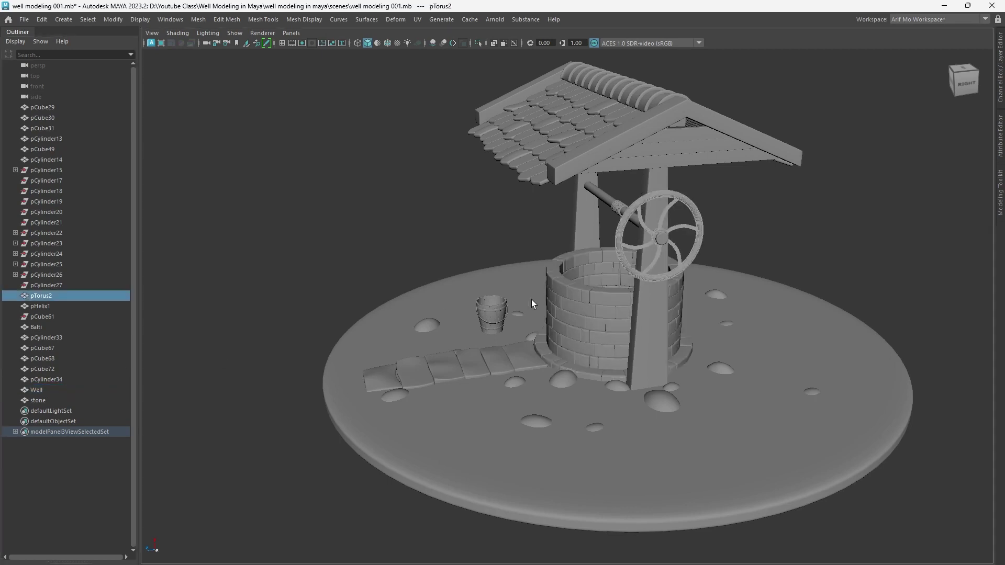
{"action": "double_click", "coordinate": [77, 296]}
{"action": "type", "text": "wheel"}
{"action": "key", "text": "Return"}
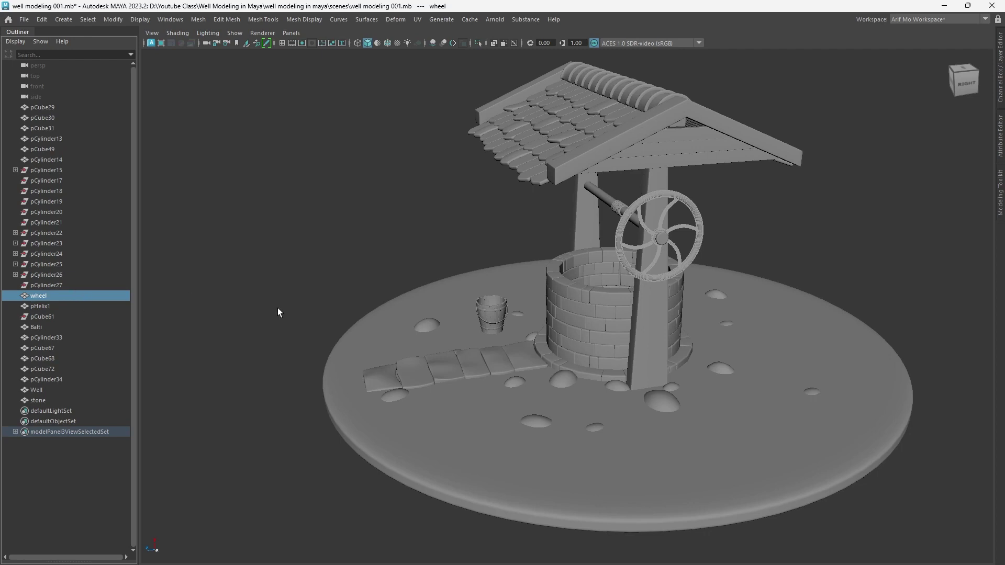
Combine the support posts, gable boards and roof frame beams into one mesh and delete its history
{"action": "left_click", "coordinate": [664, 323]}
{"action": "left_click", "coordinate": [673, 141], "text": "shift"}
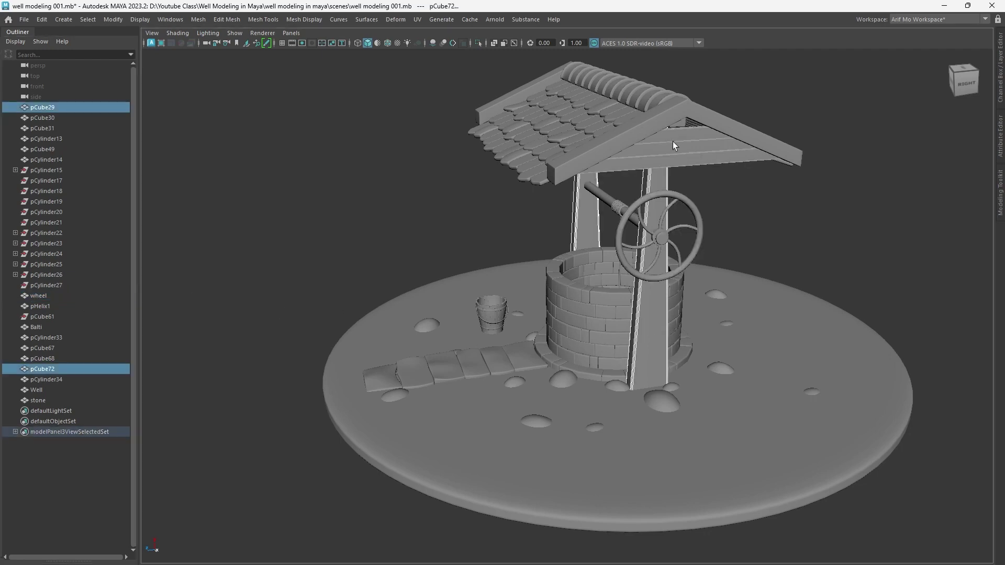
{"action": "left_click", "coordinate": [647, 126], "text": "shift"}
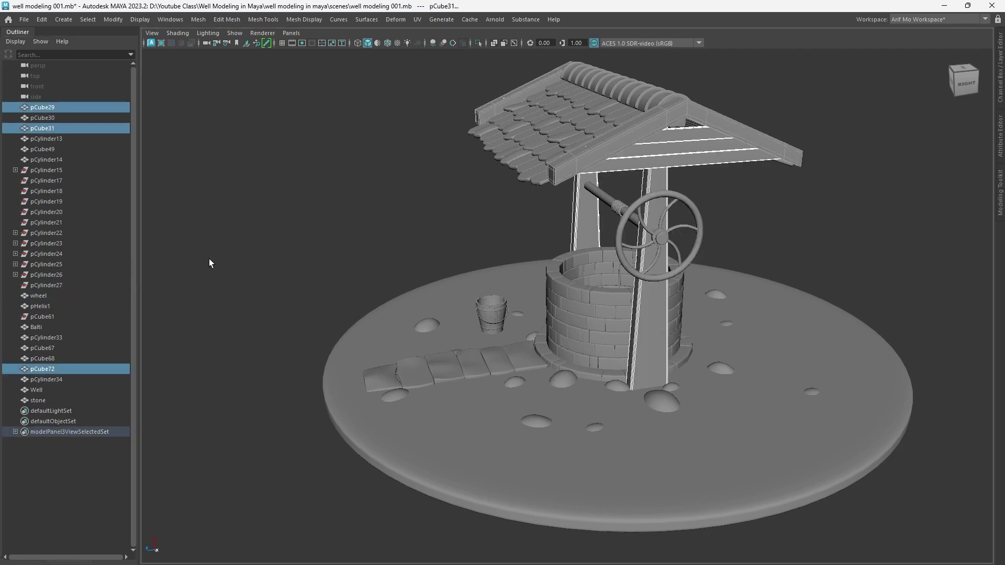
{"action": "right_click_drag", "start_coordinate": [301, 205], "coordinate": [262, 425], "text": "shift"}
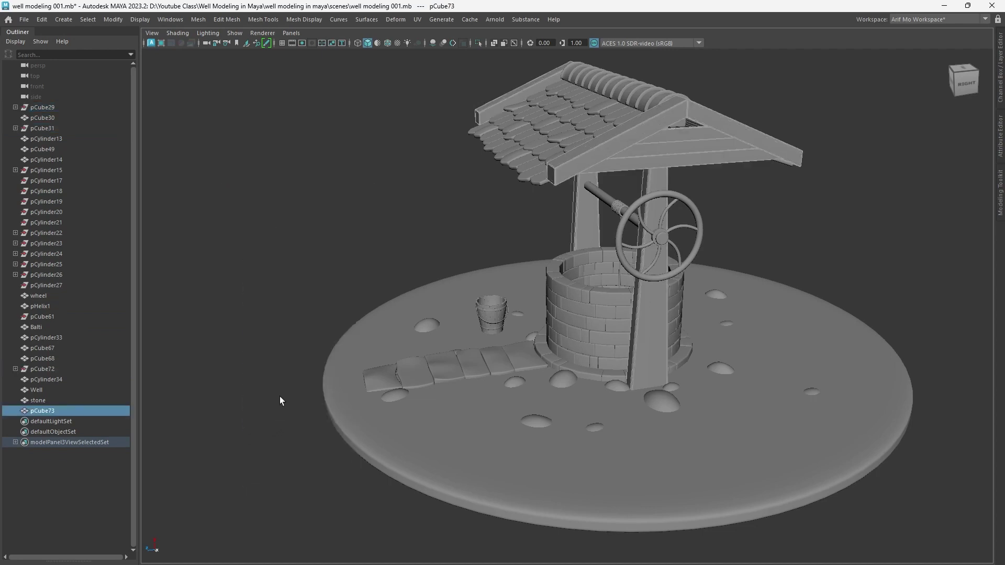
{"action": "key", "text": "alt+shift+d"}
Rename the combined post and roof frame mesh as "wood" in the Outliner
{"action": "double_click", "coordinate": [84, 379]}
{"action": "type", "text": "wood"}
{"action": "key", "text": "Return"}
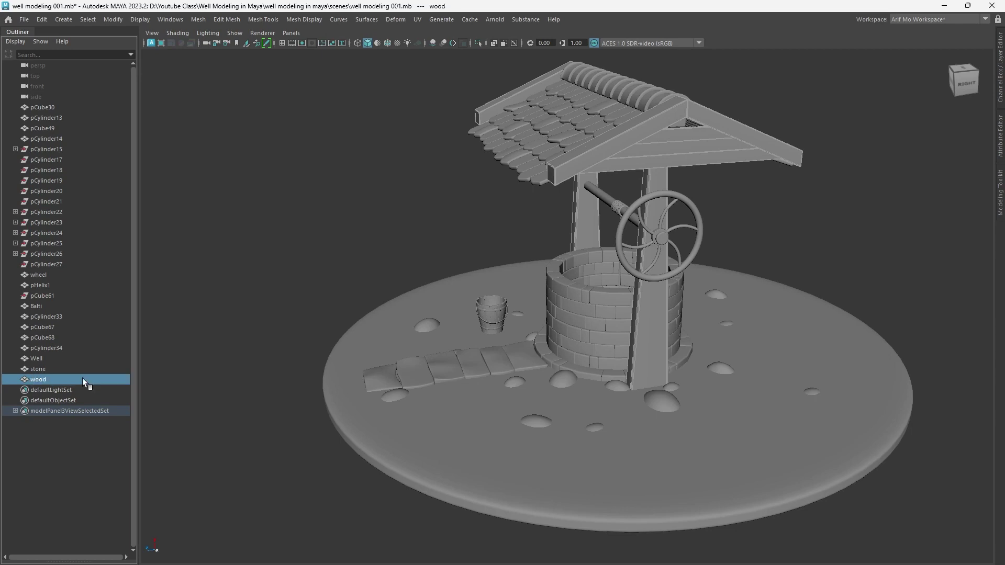
Rename the round ground disc as "base" in the Outliner
{"action": "left_click", "coordinate": [527, 457]}
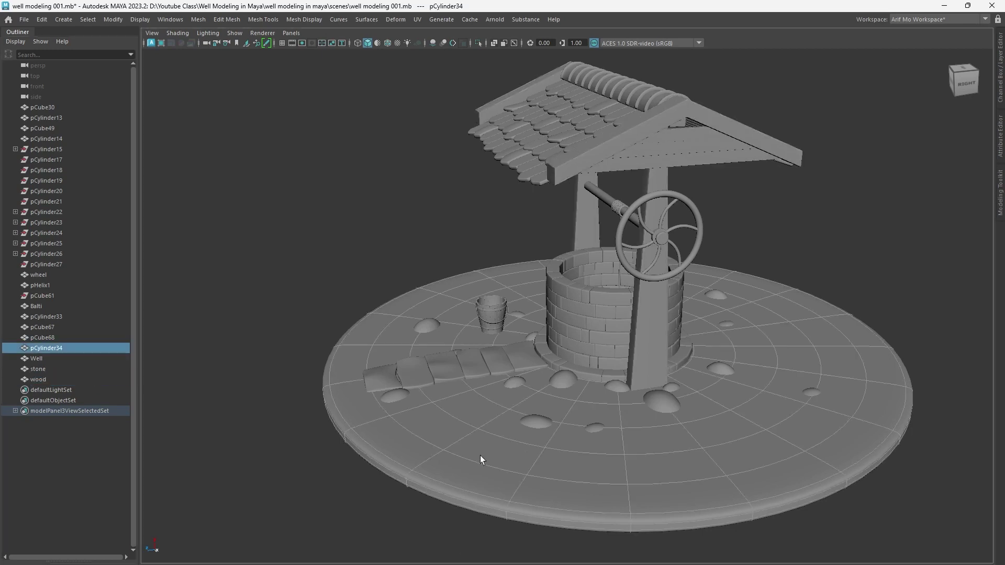
{"action": "double_click", "coordinate": [87, 347]}
{"action": "type", "text": "bas"}
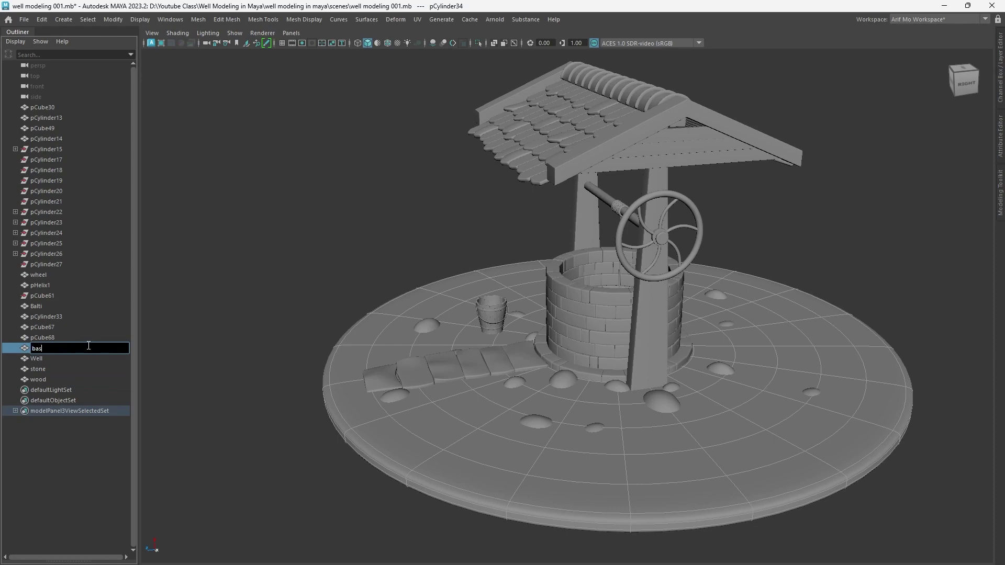
{"action": "type", "text": "e"}
{"action": "key", "text": "Return"}
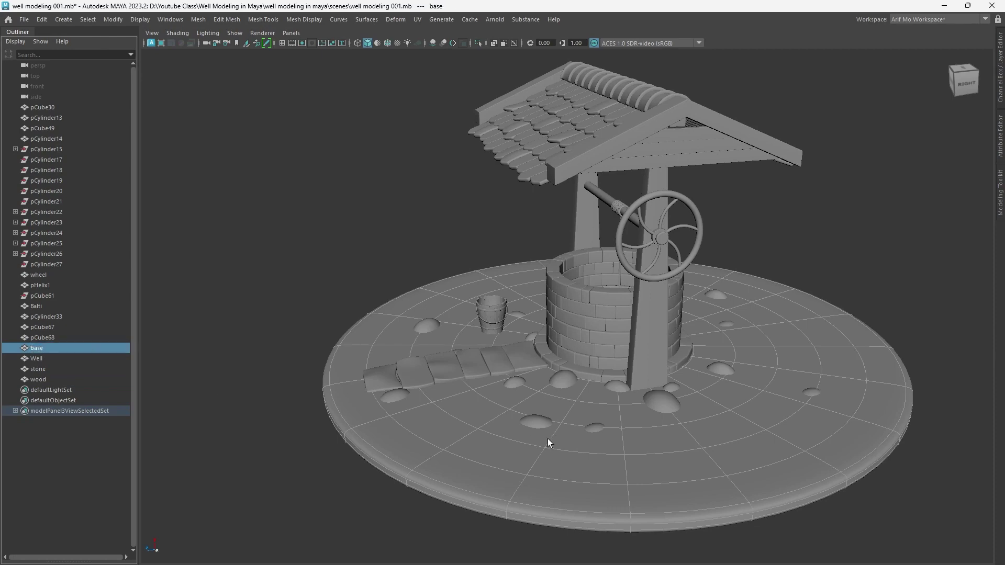
Rename the roof tiles mesh pCube49 as "chal" in the Outliner
{"action": "right_click_drag", "start_coordinate": [543, 439], "coordinate": [510, 395], "text": "alt"}
{"action": "left_click_drag", "start_coordinate": [510, 395], "coordinate": [593, 335], "text": "alt"}
{"action": "left_click", "coordinate": [594, 334]}
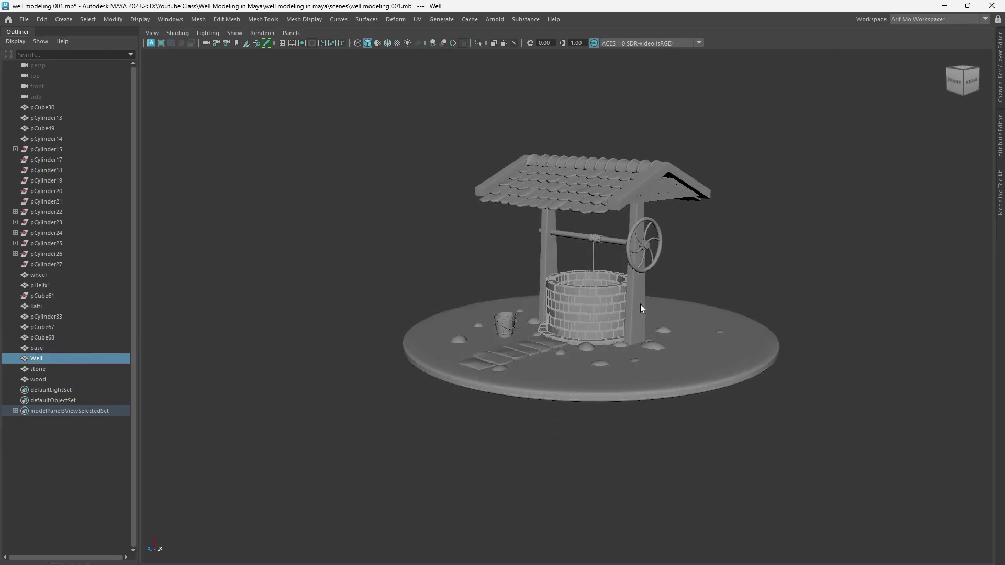
{"action": "left_click", "coordinate": [631, 294]}
{"action": "left_click", "coordinate": [638, 266]}
{"action": "left_click", "coordinate": [624, 195]}
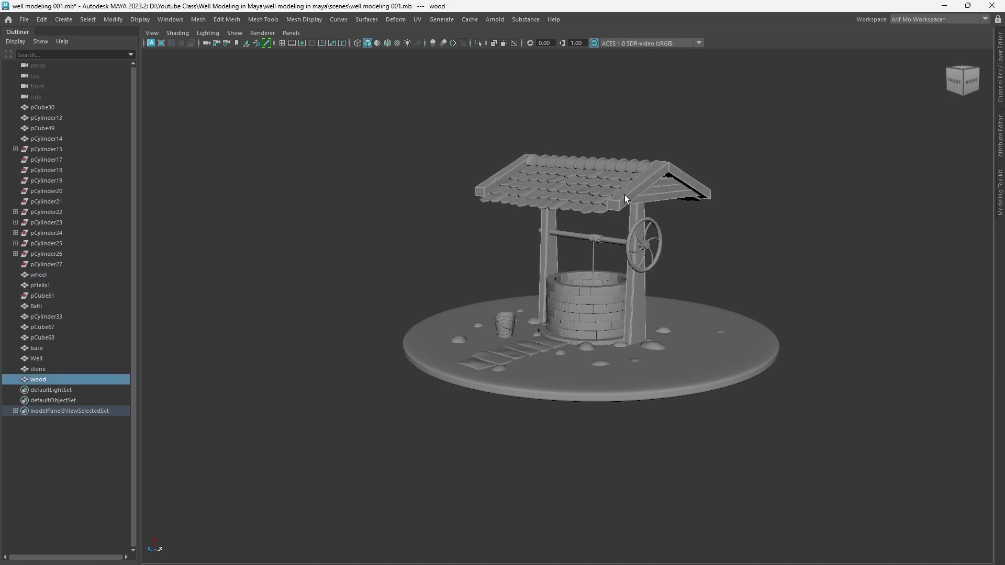
{"action": "left_click", "coordinate": [598, 186]}
{"action": "left_click", "coordinate": [599, 190]}
{"action": "double_click", "coordinate": [75, 128]}
{"action": "key", "text": "BackSpace"}
{"action": "key", "text": "BackSpace"}
{"action": "key", "text": "BackSpace"}
{"action": "key", "text": "BackSpace"}
{"action": "key", "text": "BackSpace"}
{"action": "key", "text": "BackSpace"}
{"action": "key", "text": "BackSpace"}
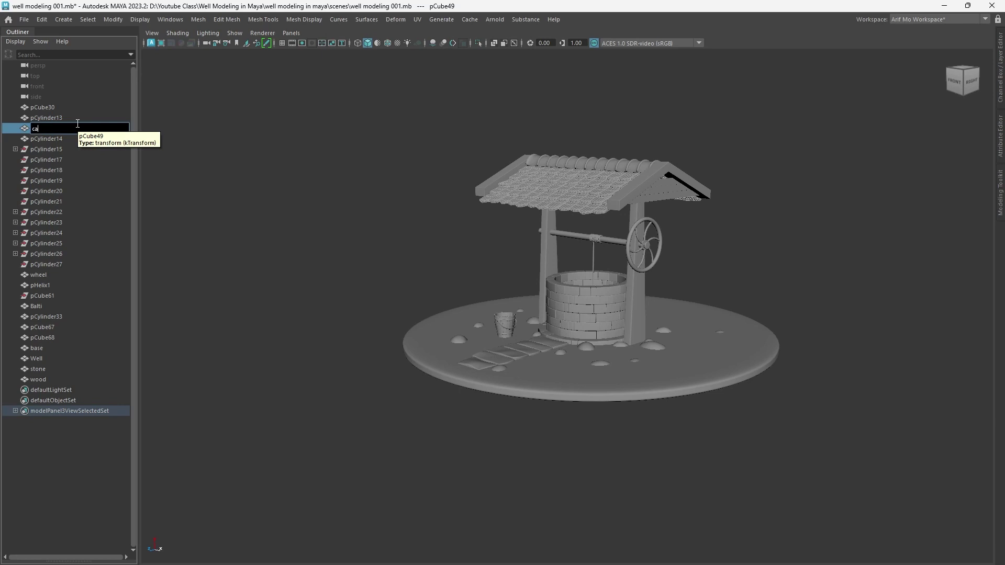
{"action": "type", "text": "chal"}
{"action": "key", "text": "Return"}
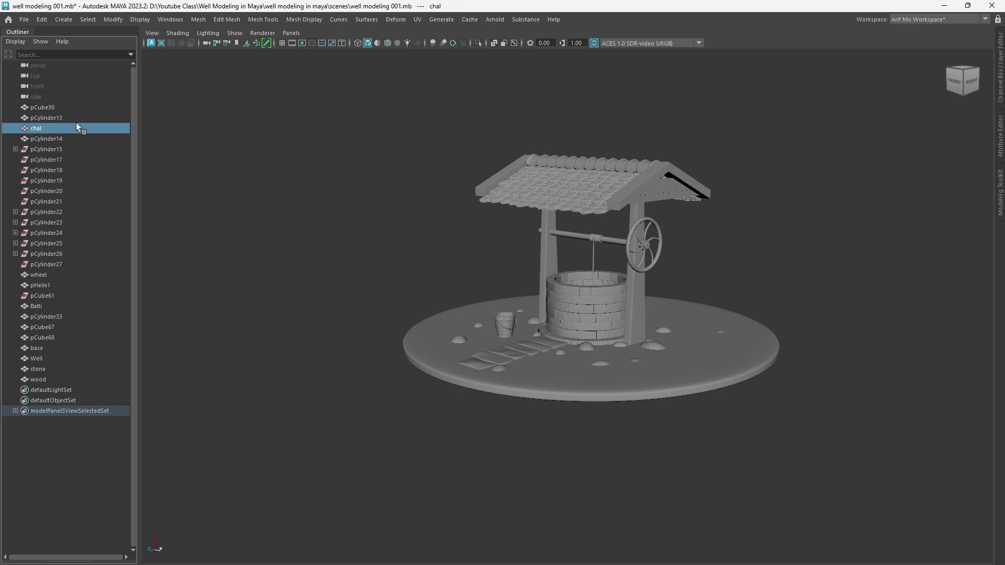
Rename the rounded roof ridge mesh pCylinder13 as "chal_support" in the Outliner
{"action": "left_click", "coordinate": [63, 118]}
{"action": "scroll", "coordinate": [768, 299], "scroll_direction": "up", "scroll_amount": 3}
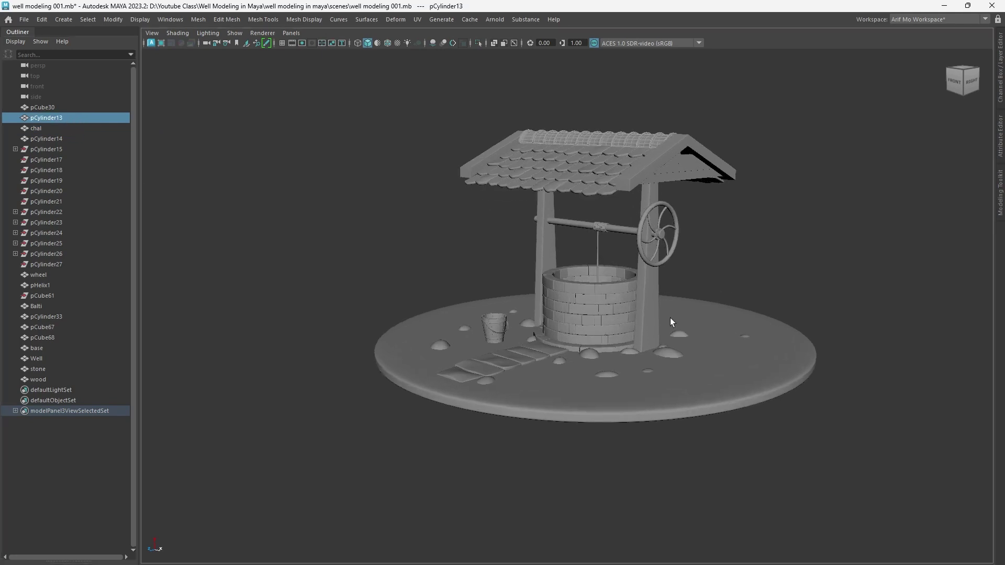
{"action": "middle_click_drag", "start_coordinate": [768, 294], "coordinate": [733, 366], "text": "alt"}
{"action": "double_click", "coordinate": [68, 119]}
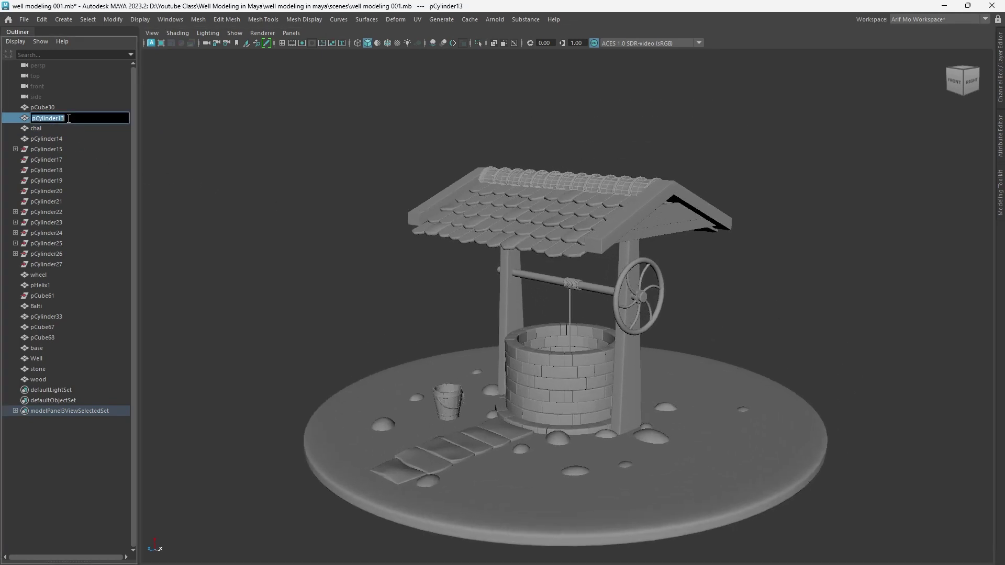
{"action": "type", "text": "chal_support"}
{"action": "key", "text": "Return"}
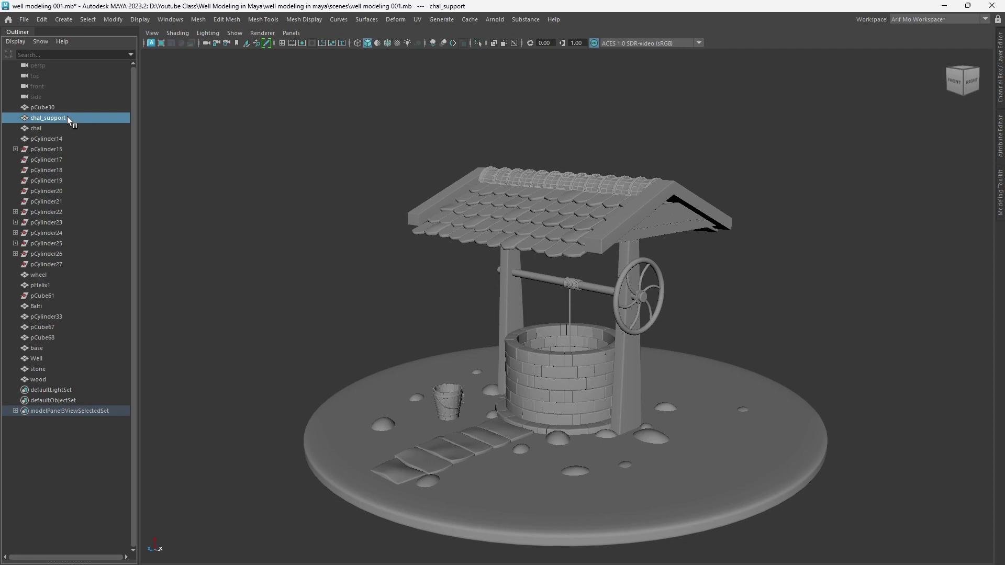
Isolate pCube30 to check it, and combine it with the wood mesh
{"action": "left_click", "coordinate": [68, 107]}
{"action": "left_click_drag", "start_coordinate": [767, 354], "coordinate": [667, 356], "text": "alt"}
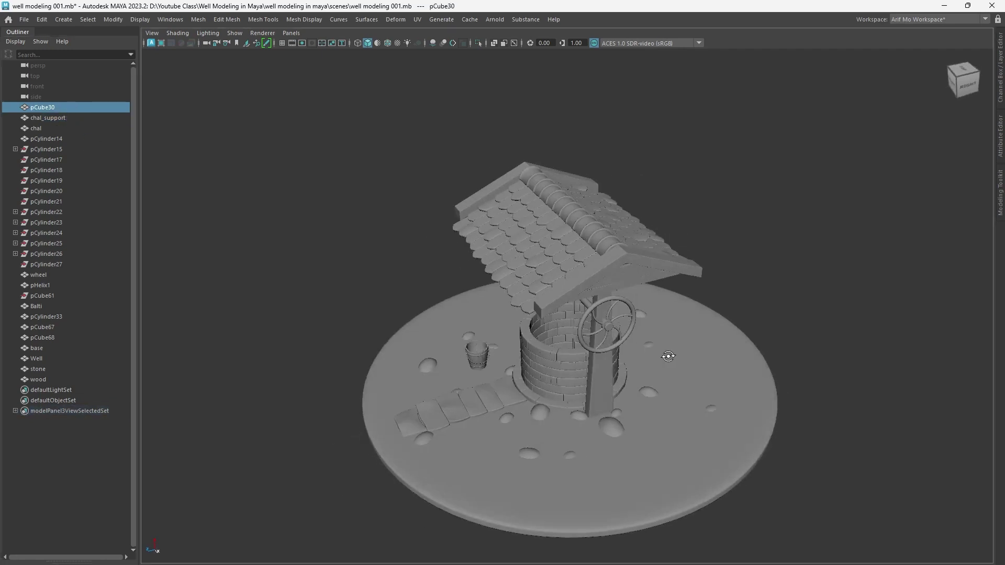
{"action": "key", "text": "ctrl+1"}
{"action": "key", "text": "ctrl+1"}
{"action": "key", "text": "ctrl+1"}
{"action": "key", "text": "ctrl+1"}
{"action": "left_click", "coordinate": [37, 379], "text": "ctrl"}
{"action": "right_click_drag", "start_coordinate": [249, 276], "coordinate": [221, 498], "text": "shift"}
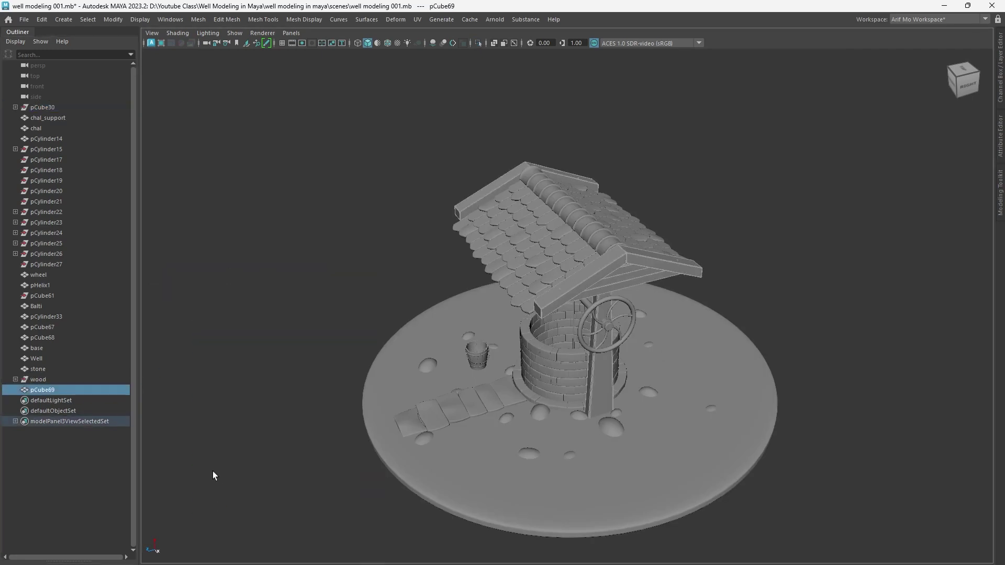
Rename the mesh combined from pCube30 and the wooden frame as "wood"
{"action": "double_click", "coordinate": [38, 369]}
{"action": "type", "text": "wood"}
{"action": "key", "text": "Return"}
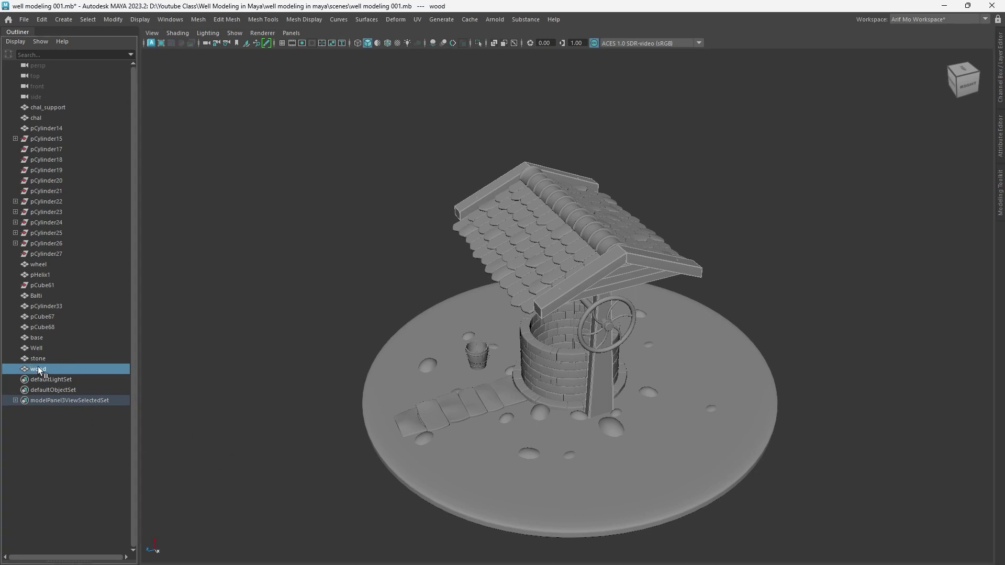
Combine the horizontal crank axle pCylinder14 with the wood mesh
{"action": "left_click", "coordinate": [53, 127]}
{"action": "right_click_drag", "start_coordinate": [617, 391], "coordinate": [812, 444], "text": "alt"}
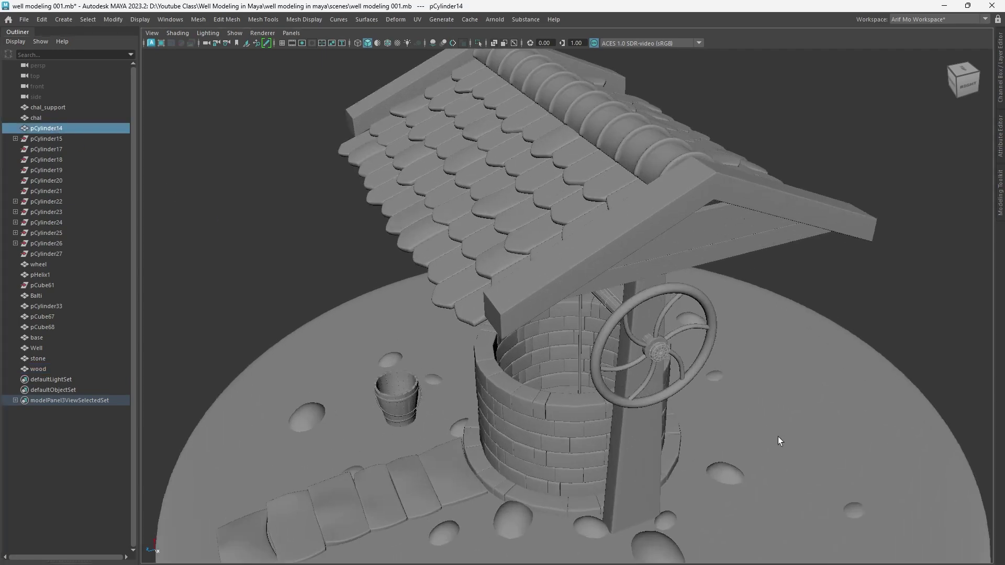
{"action": "left_click_drag", "start_coordinate": [500, 416], "coordinate": [591, 360], "text": "alt"}
{"action": "right_click_drag", "start_coordinate": [591, 359], "coordinate": [816, 366], "text": "alt"}
{"action": "middle_click_drag", "start_coordinate": [816, 367], "coordinate": [770, 410], "text": "alt"}
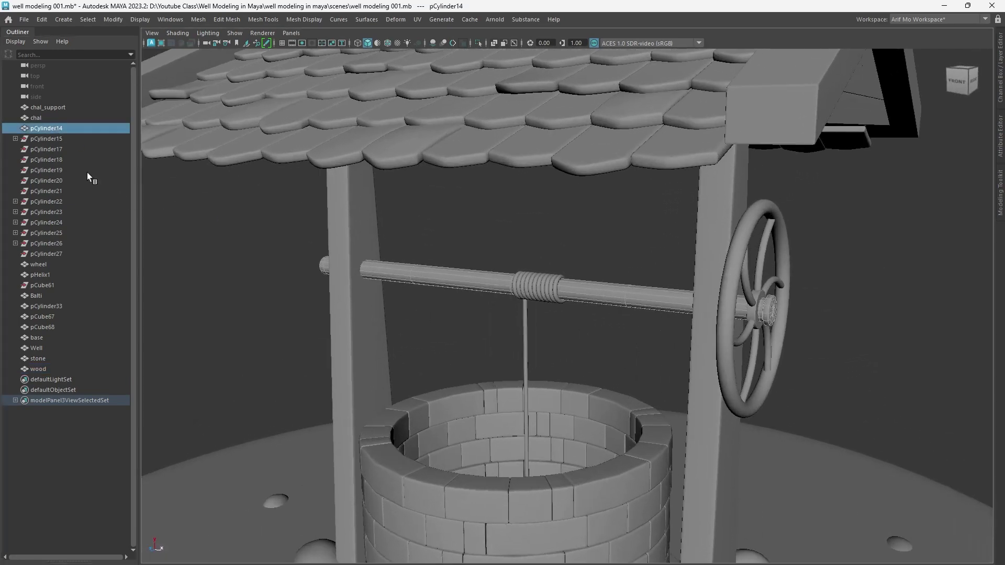
{"action": "left_click", "coordinate": [48, 367], "text": "ctrl"}
{"action": "right_click_drag", "start_coordinate": [239, 276], "coordinate": [209, 498], "text": "shift"}
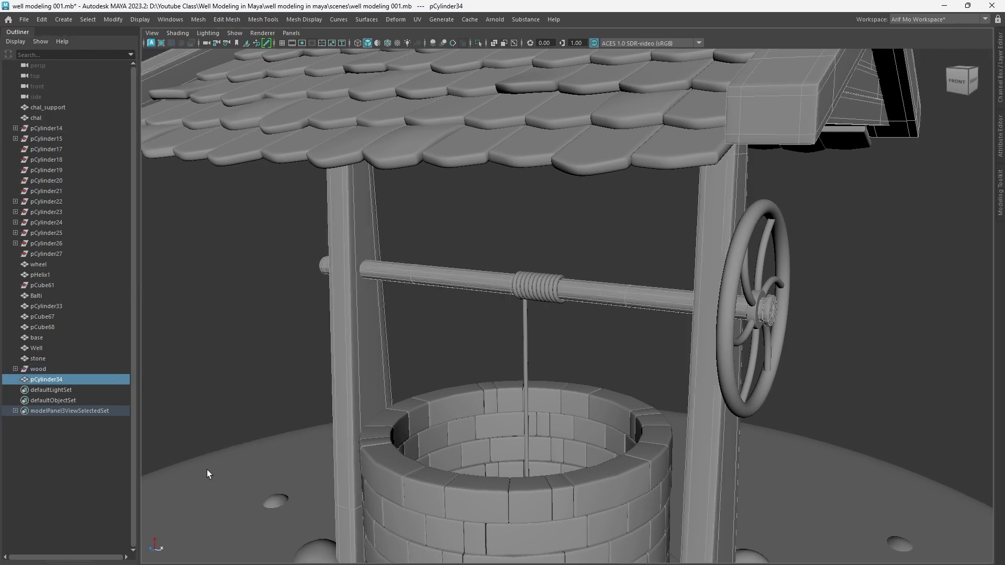
Rename the combined axle and wooden frame mesh as "wood1" in the Outliner
{"action": "double_click", "coordinate": [67, 379]}
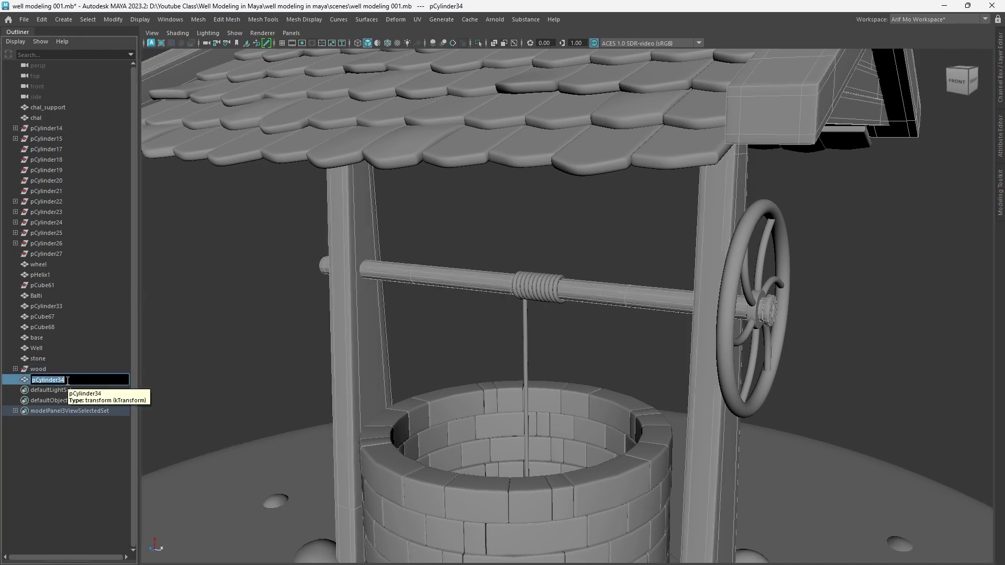
{"action": "key", "text": "BackSpace"}
{"action": "type", "text": "wood1"}
{"action": "key", "text": "Return"}
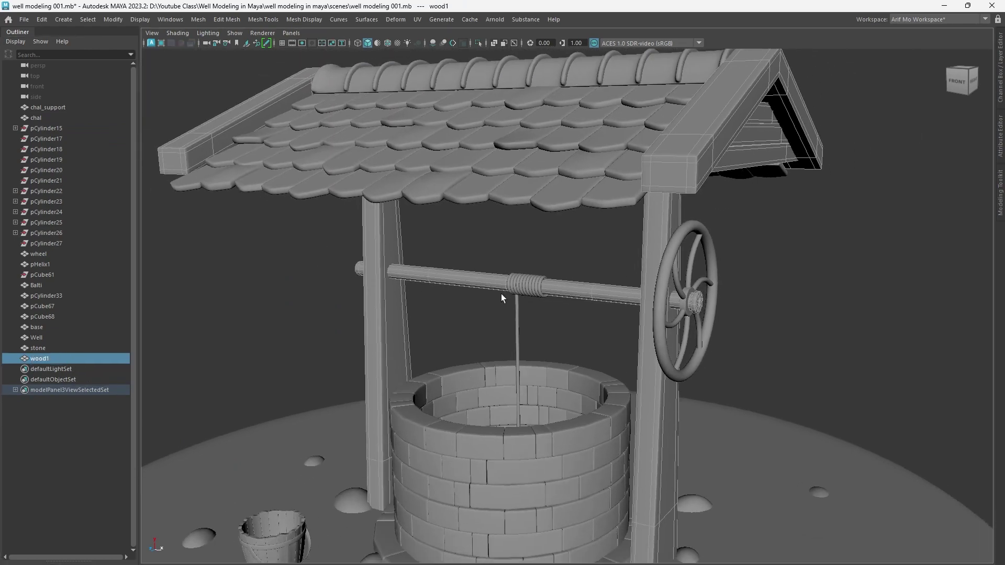
Rename the rope mesh pHelix1 as "Rope" in the Outliner
{"action": "double_click", "coordinate": [79, 266]}
{"action": "type", "text": "Rope"}
{"action": "key", "text": "Return"}
Delete the leftover group nodes pCylinder15 to pCylinder27 and pCube61 from the Outliner
{"action": "left_click_drag", "start_coordinate": [64, 243], "coordinate": [67, 130]}
{"action": "key", "text": "Delete"}
{"action": "left_click", "coordinate": [43, 149]}
{"action": "key", "text": "f"}
{"action": "key", "text": "Delete"}
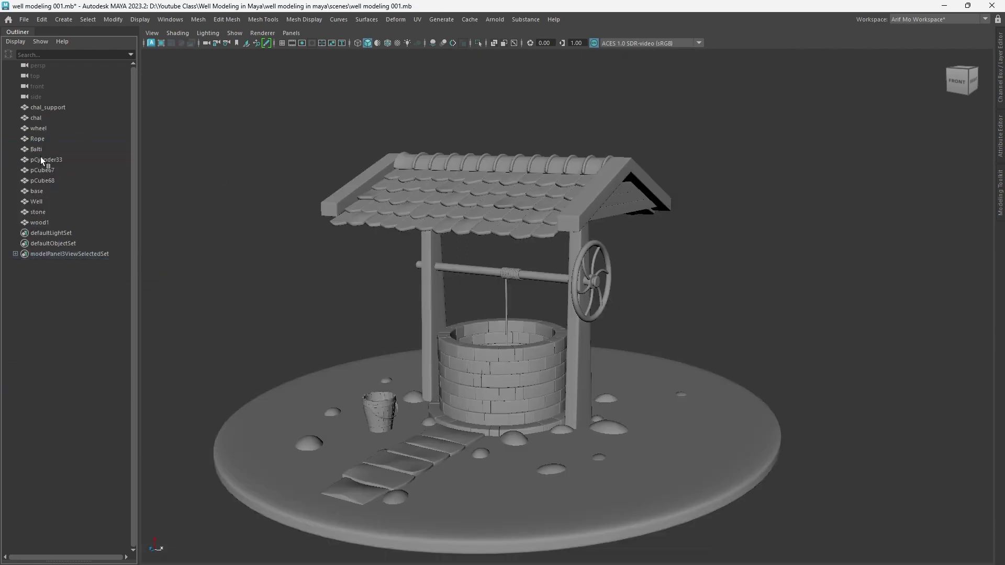
Combine pCylinder33 with the Balti bucket mesh into one object
{"action": "left_click", "coordinate": [40, 158]}
{"action": "left_click", "coordinate": [384, 410], "text": "shift"}
{"action": "right_click_drag", "start_coordinate": [208, 208], "coordinate": [176, 428], "text": "shift"}
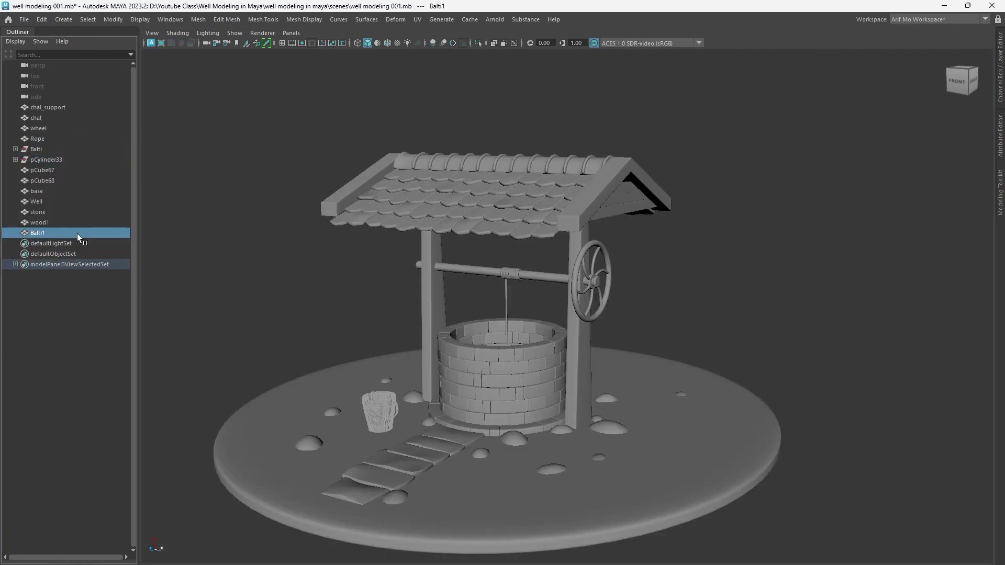
Combine the path slab meshes pCube67 and pCube68, and rename the result as "Stone"
{"action": "left_click", "coordinate": [48, 201]}
{"action": "left_click", "coordinate": [49, 162]}
{"action": "left_click", "coordinate": [42, 150], "text": "ctrl"}
{"action": "right_click_drag", "start_coordinate": [218, 218], "coordinate": [187, 438], "text": "shift"}
{"action": "double_click", "coordinate": [68, 202]}
{"action": "type", "text": "Stone"}
{"action": "key", "text": "Return"}
Check the named roof meshes and examine the whole well model from several angles
{"action": "middle_click_drag", "start_coordinate": [619, 428], "coordinate": [622, 408], "text": "alt"}
{"action": "left_click", "coordinate": [50, 108]}
{"action": "left_click", "coordinate": [49, 118]}
{"action": "left_click", "coordinate": [55, 109]}
{"action": "left_click", "coordinate": [617, 316]}
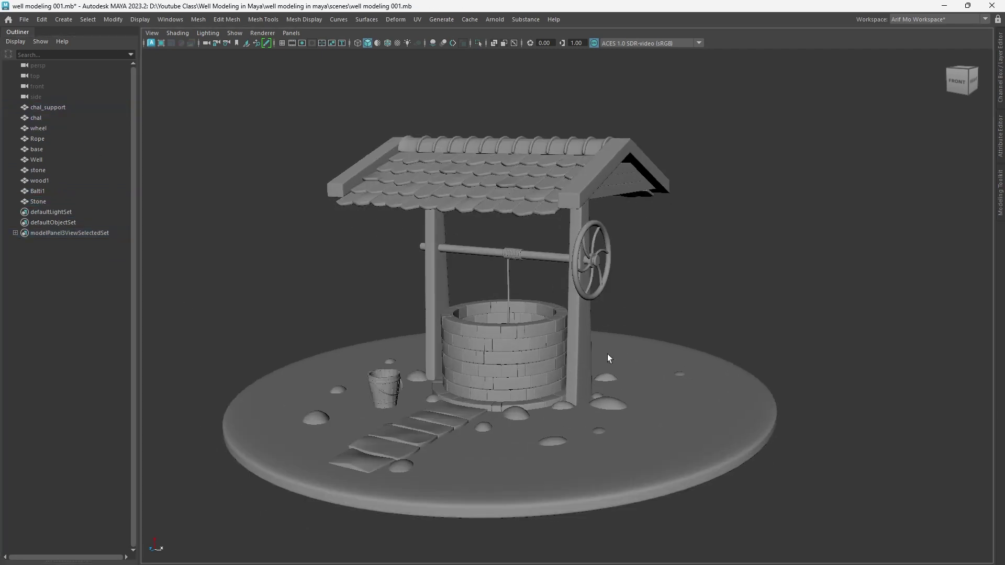
{"action": "scroll", "coordinate": [581, 312], "scroll_direction": "down", "scroll_amount": 4}
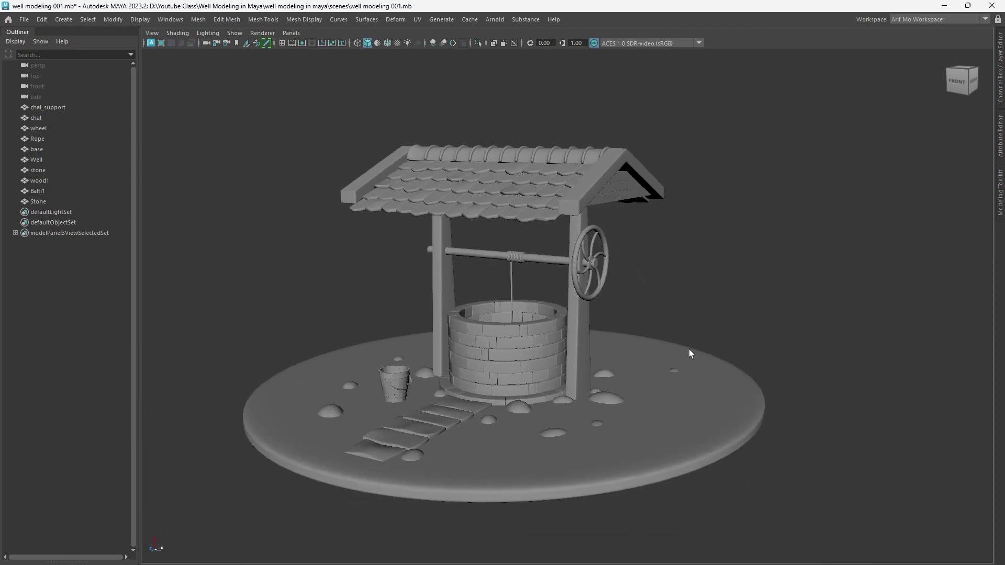
{"action": "middle_click_drag", "start_coordinate": [629, 359], "coordinate": [687, 346], "text": "alt"}
{"action": "scroll", "coordinate": [687, 346], "scroll_direction": "up", "scroll_amount": 1}
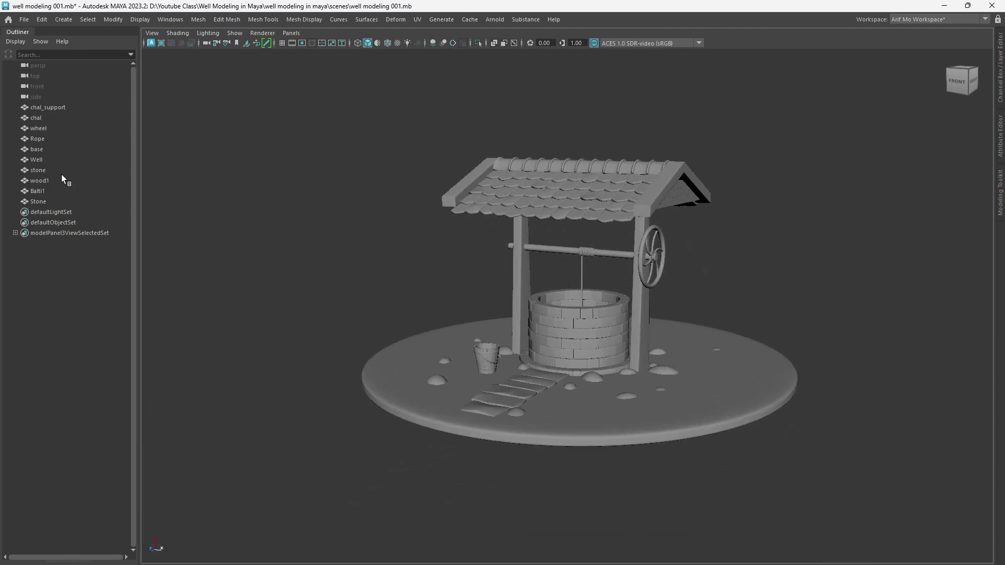
{"action": "scroll", "coordinate": [733, 380], "scroll_direction": "up", "scroll_amount": 5}
{"action": "scroll", "coordinate": [785, 377], "scroll_direction": "down", "scroll_amount": 10}
{"action": "left_click_drag", "start_coordinate": [508, 347], "coordinate": [437, 350], "text": "alt"}
{"action": "right_click_drag", "start_coordinate": [437, 349], "coordinate": [659, 359], "text": "alt"}
{"action": "middle_click_drag", "start_coordinate": [659, 358], "coordinate": [601, 353], "text": "alt"}
{"action": "right_click_drag", "start_coordinate": [602, 353], "coordinate": [683, 342], "text": "alt"}
{"action": "left_click_drag", "start_coordinate": [683, 343], "coordinate": [717, 354], "text": "alt"}
{"action": "right_click_drag", "start_coordinate": [717, 353], "coordinate": [652, 343], "text": "alt"}
{"action": "middle_click_drag", "start_coordinate": [652, 344], "coordinate": [625, 327], "text": "alt"}
{"action": "right_click_drag", "start_coordinate": [625, 328], "coordinate": [698, 333], "text": "alt"}
Group all the well meshes from chal_support to Stone
{"action": "left_click", "coordinate": [52, 107]}
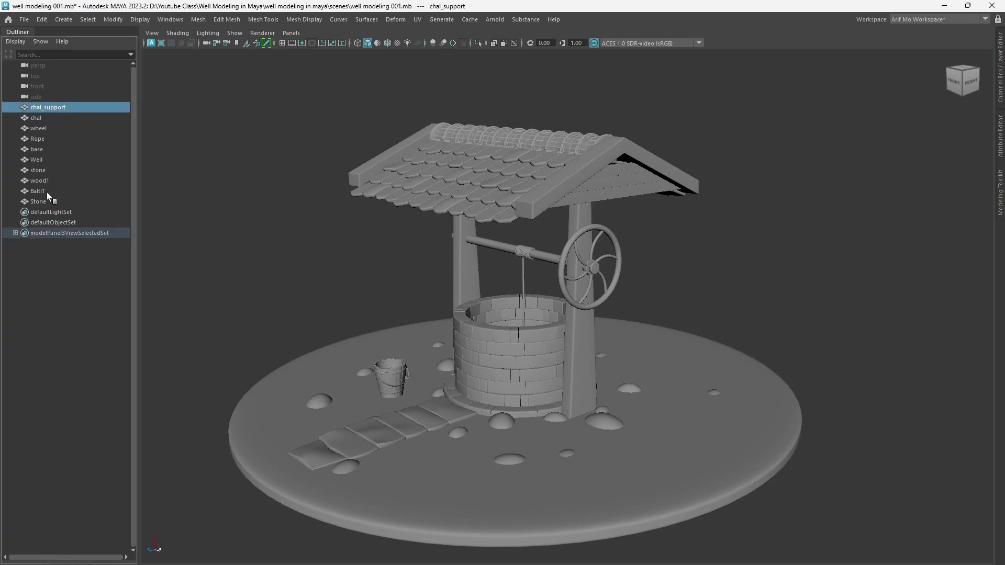
{"action": "left_click", "coordinate": [46, 199], "text": "shift"}
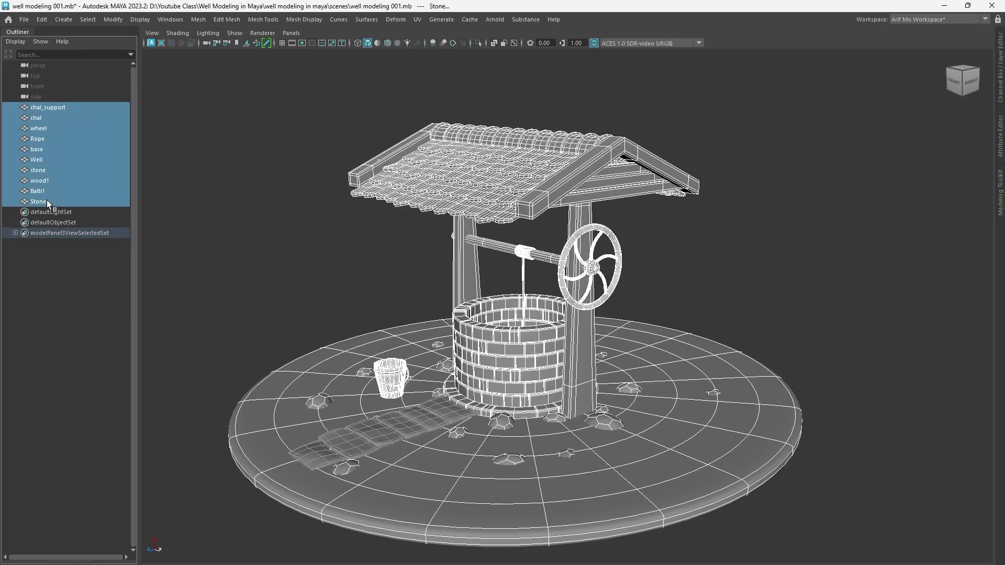
{"action": "key", "text": "ctrl+g"}
Rename the new group holding all the meshes as "Well"
{"action": "double_click", "coordinate": [46, 105]}
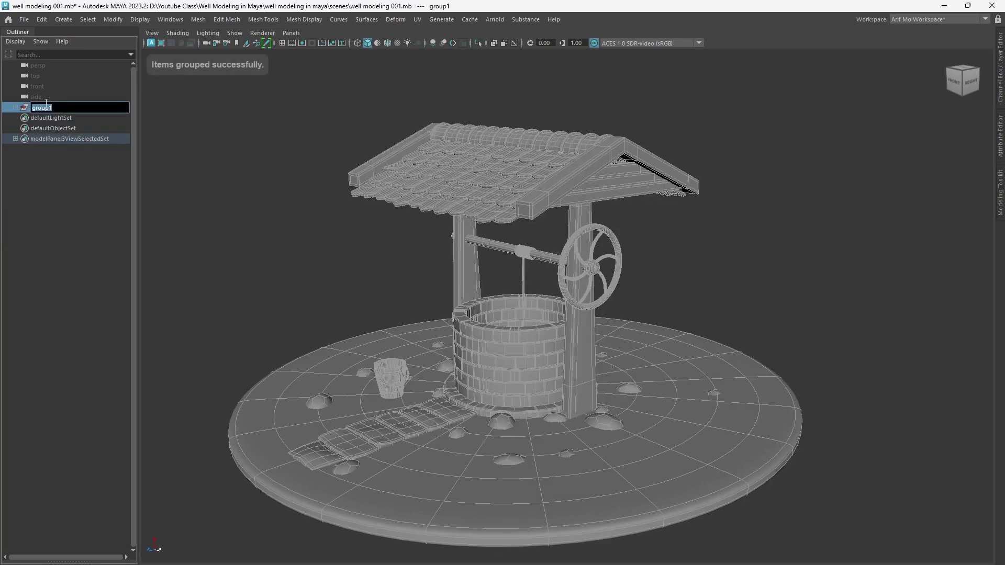
{"action": "type", "text": "Wekk=="}
{"action": "key", "text": "BackSpace"}
{"action": "key", "text": "BackSpace"}
{"action": "key", "text": "BackSpace"}
{"action": "key", "text": "BackSpace"}
{"action": "key", "text": "BackSpace"}
{"action": "type", "text": "Well"}
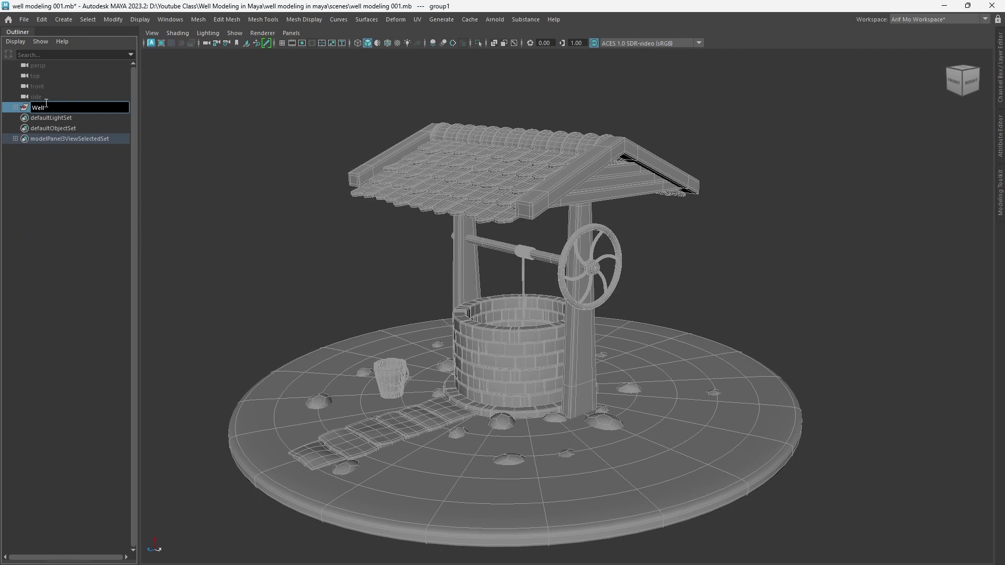
{"action": "key", "text": "Return"}
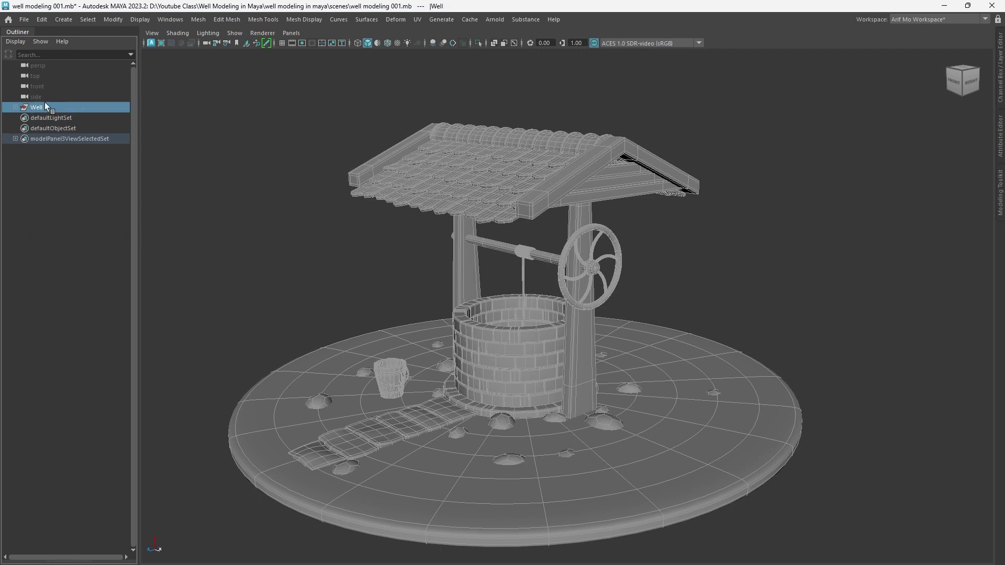
Duplicate the Well group and hide the original
{"action": "key", "text": "ctrl+d"}
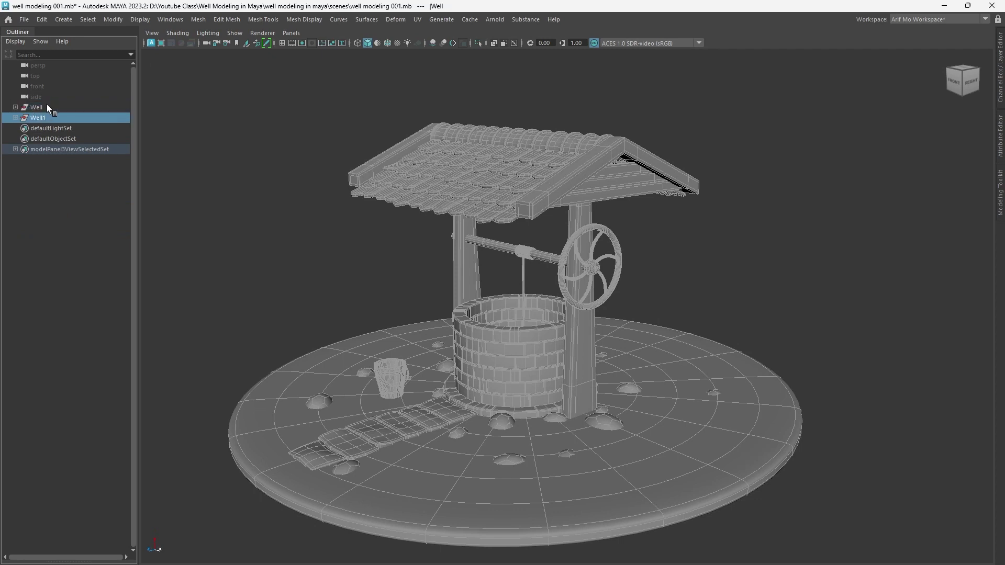
{"action": "left_click", "coordinate": [45, 107]}
{"action": "key", "text": "ctrl+h"}
{"action": "left_click", "coordinate": [48, 117]}
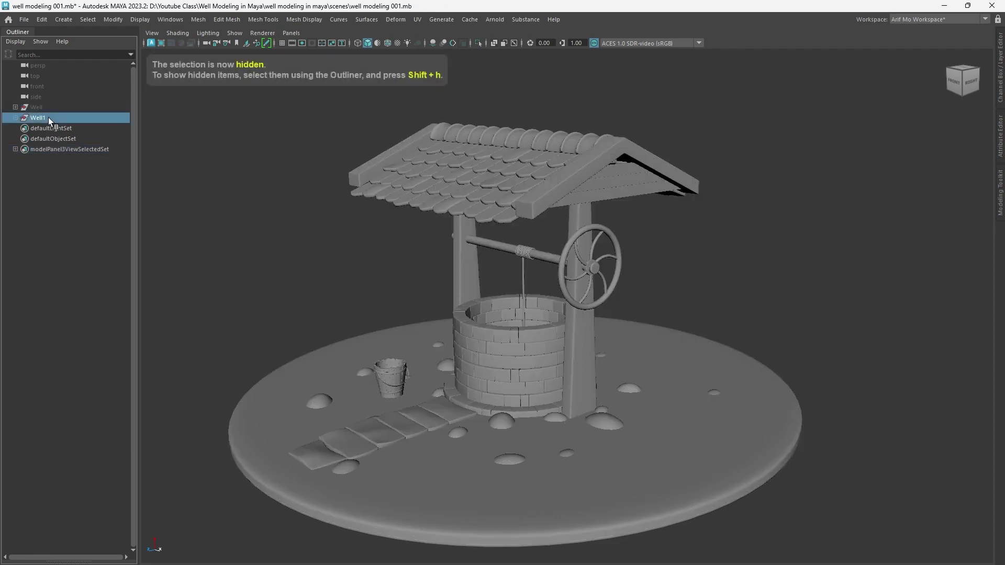
Assign a new Arnold aiStandardSurface material to the chal roof tiles in the Well1 group
{"action": "scroll", "coordinate": [494, 474], "scroll_direction": "down", "scroll_amount": 5}
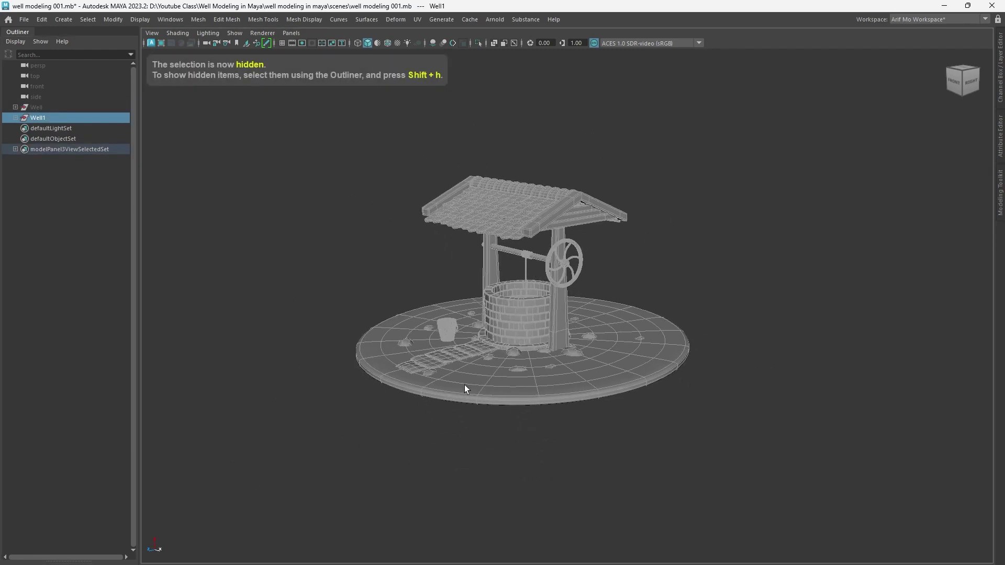
{"action": "left_click", "coordinate": [15, 118]}
{"action": "scroll", "coordinate": [474, 394], "scroll_direction": "up", "scroll_amount": 5}
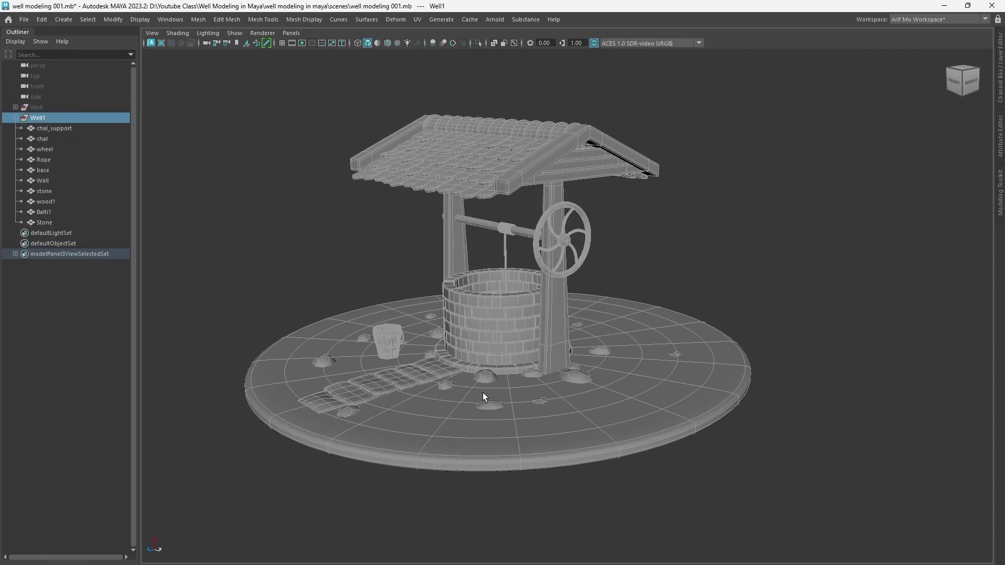
{"action": "scroll", "coordinate": [522, 386], "scroll_direction": "up", "scroll_amount": 4}
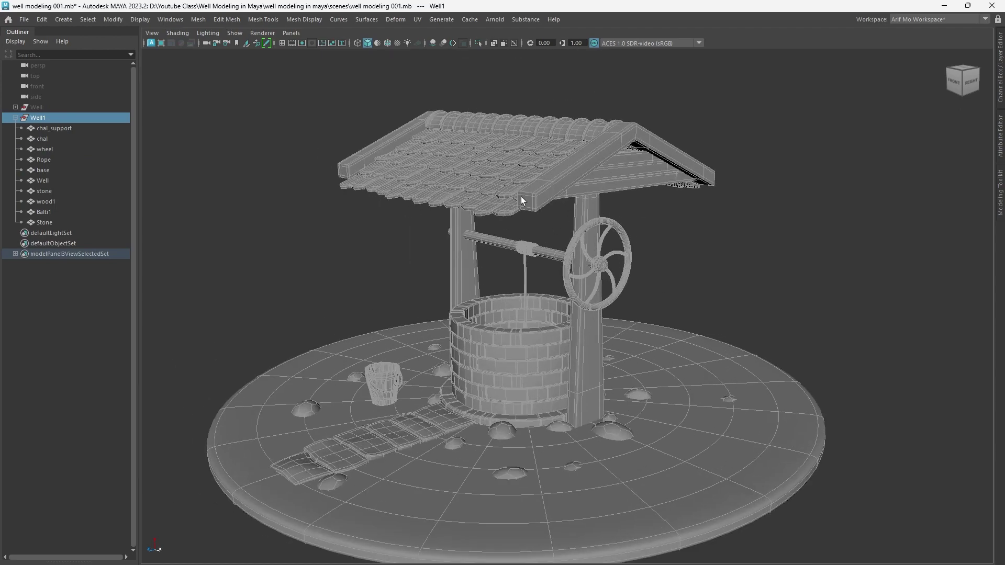
{"action": "left_click", "coordinate": [501, 191]}
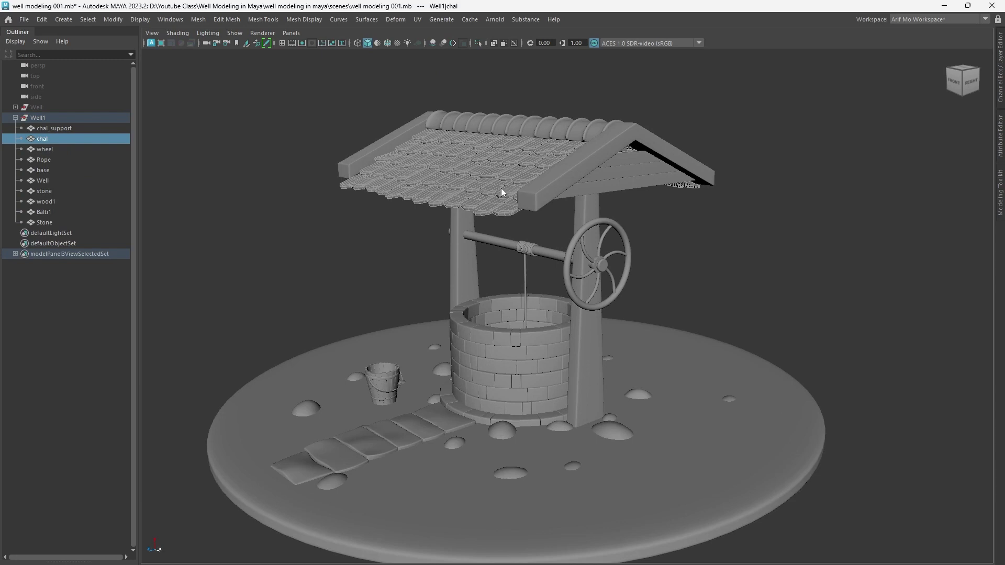
{"action": "right_click_drag", "start_coordinate": [500, 186], "coordinate": [500, 456]}
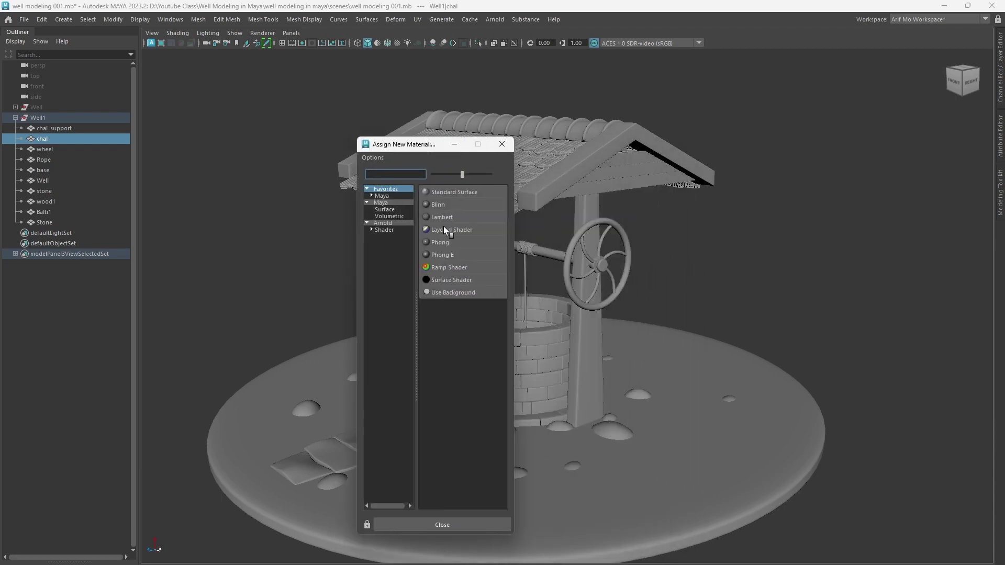
{"action": "left_click", "coordinate": [394, 224]}
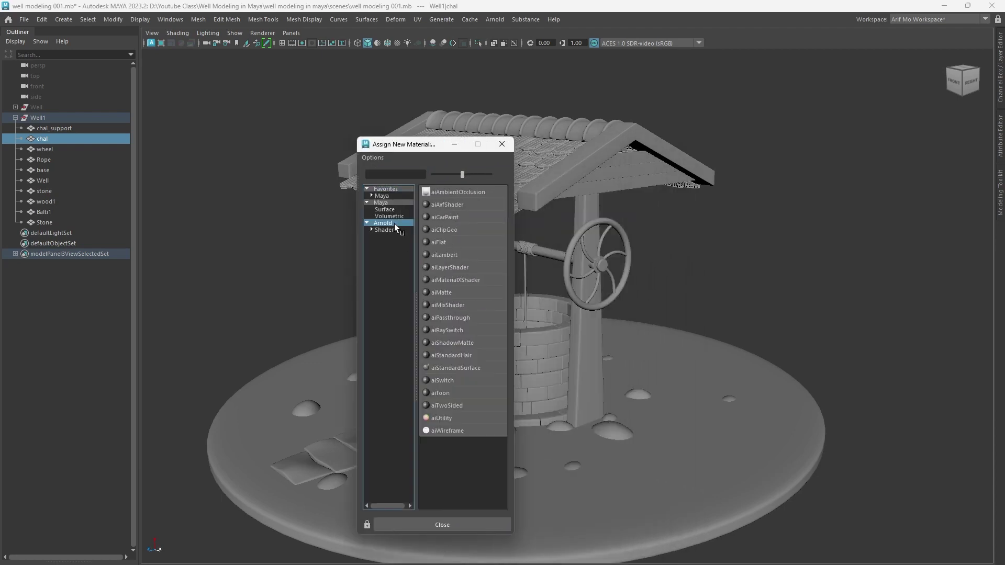
{"action": "left_click", "coordinate": [467, 369]}
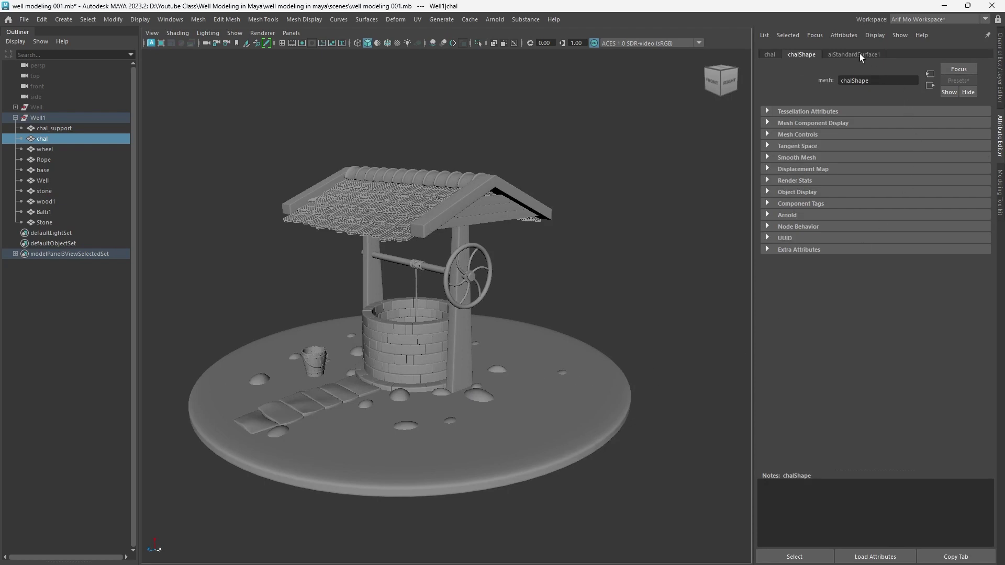
Change the base color of the chal roof tiles' aiStandardSurface material to dark yellow
{"action": "left_click", "coordinate": [859, 54]}
{"action": "left_click", "coordinate": [860, 187]}
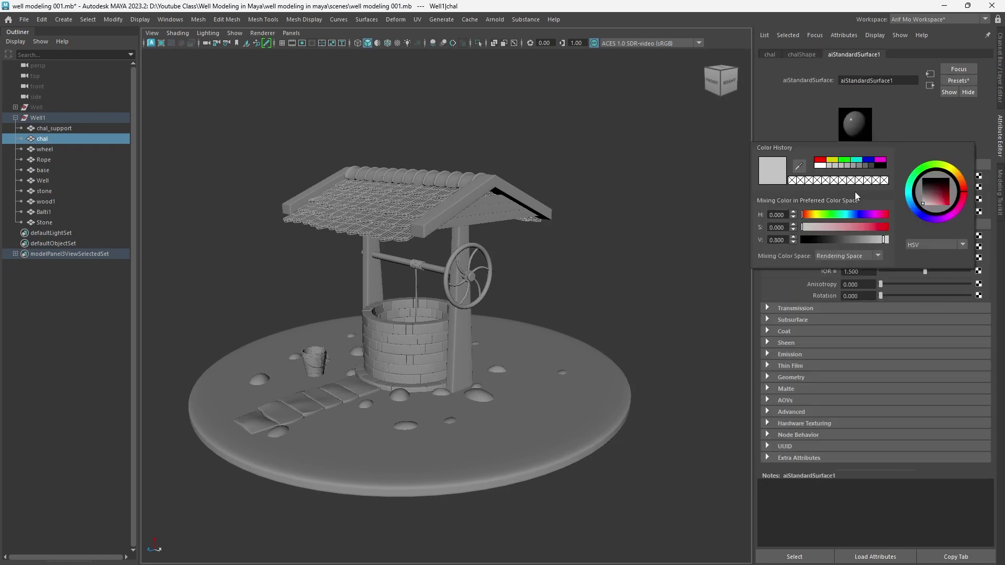
{"action": "left_click", "coordinate": [957, 175]}
{"action": "left_click_drag", "start_coordinate": [945, 189], "coordinate": [942, 196]}
{"action": "left_click", "coordinate": [651, 259]}
Assign a new Arnold aiStandardSurface material to the chal_support ridge tiles of the roof
{"action": "right_click_drag", "start_coordinate": [569, 377], "coordinate": [524, 295], "text": "alt"}
{"action": "middle_click_drag", "start_coordinate": [524, 295], "coordinate": [529, 309], "text": "alt"}
{"action": "scroll", "coordinate": [531, 293], "scroll_direction": "up", "scroll_amount": 3}
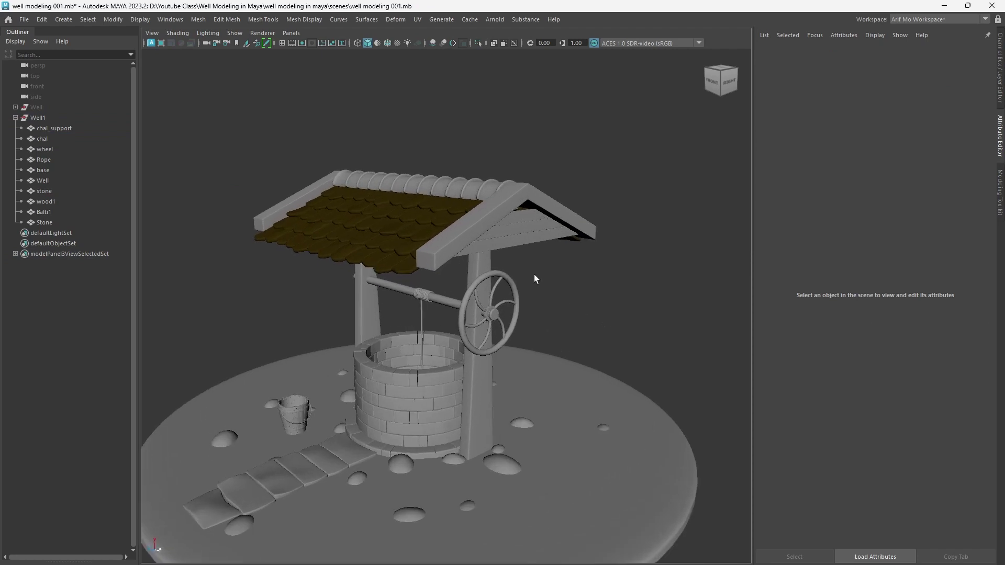
{"action": "left_click", "coordinate": [463, 190]}
{"action": "right_click", "coordinate": [473, 190]}
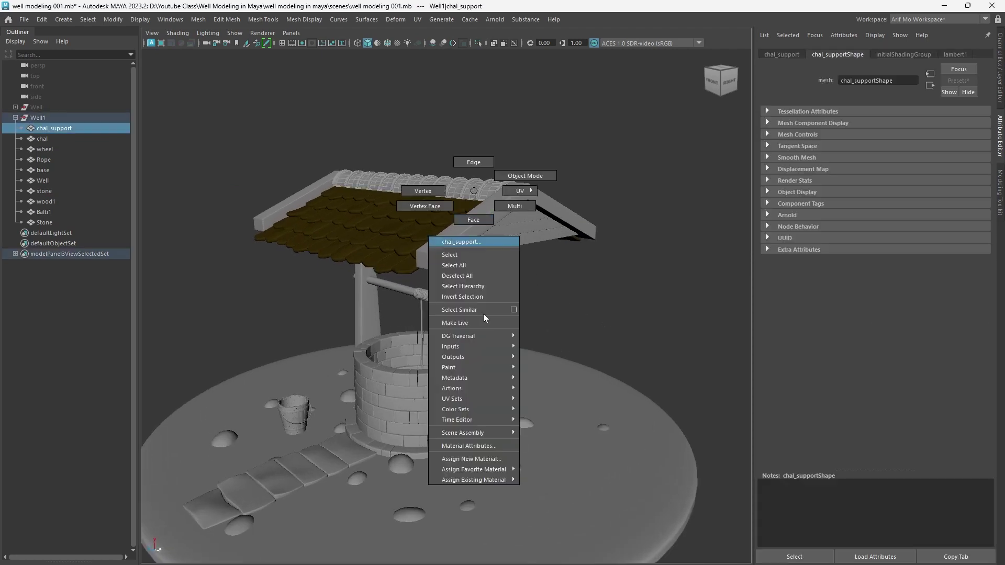
{"action": "left_click", "coordinate": [482, 461]}
{"action": "left_click", "coordinate": [396, 224]}
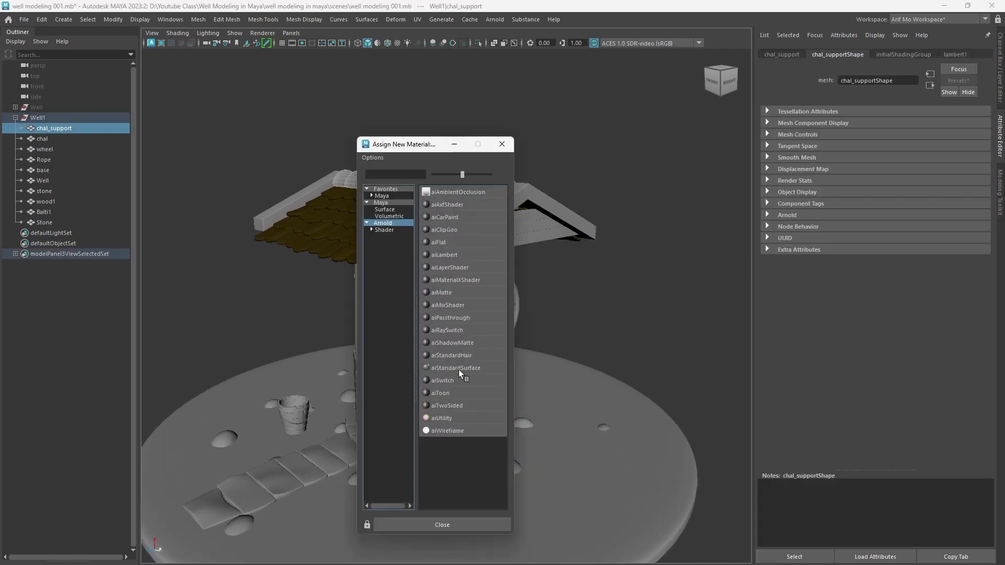
{"action": "left_click", "coordinate": [455, 368]}
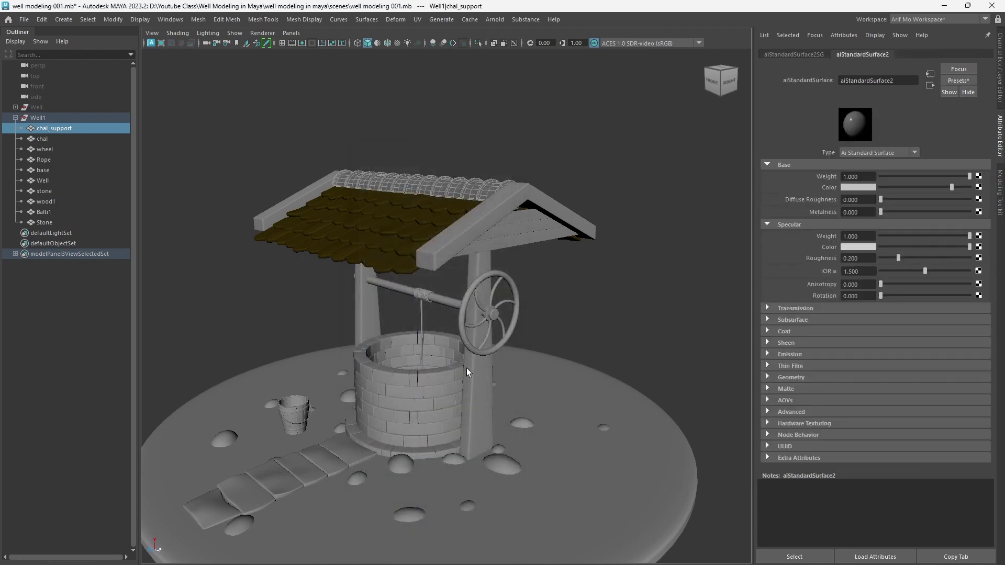
Change the base color of the chal_support ridge tile material to dark red
{"action": "left_click", "coordinate": [857, 189]}
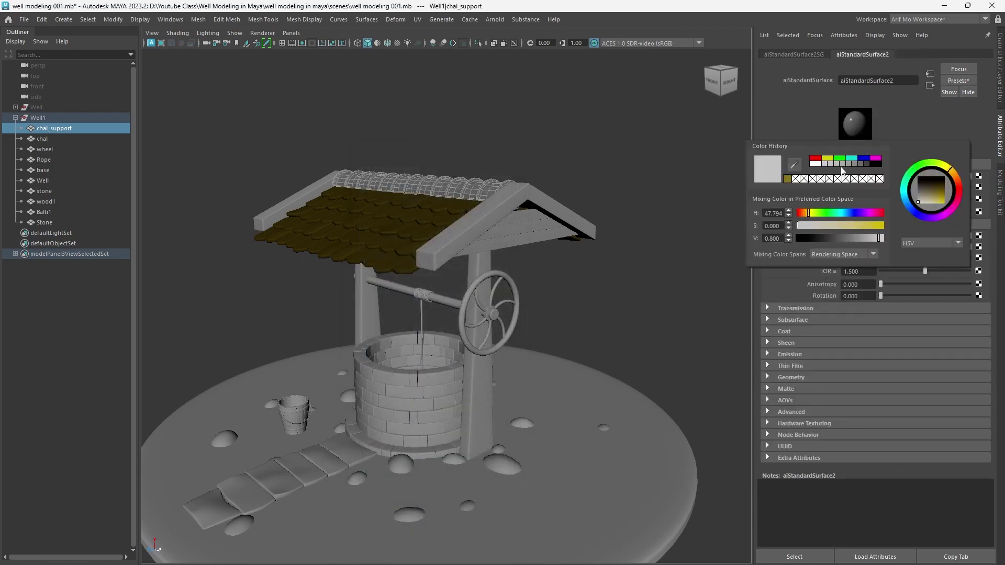
{"action": "mouse_move", "coordinate": [941, 190]}
{"action": "left_mouse_down"}
{"action": "mouse_move", "coordinate": [918, 193]}
{"action": "mouse_move", "coordinate": [933, 188]}
{"action": "left_mouse_up"}
{"action": "left_click", "coordinate": [962, 188]}
{"action": "left_click", "coordinate": [605, 347]}
Assign a new Arnold aiStandardSurface material to the wood1 posts and roof beams
{"action": "right_click_drag", "start_coordinate": [624, 382], "coordinate": [592, 335], "text": "alt"}
{"action": "left_click", "coordinate": [515, 298]}
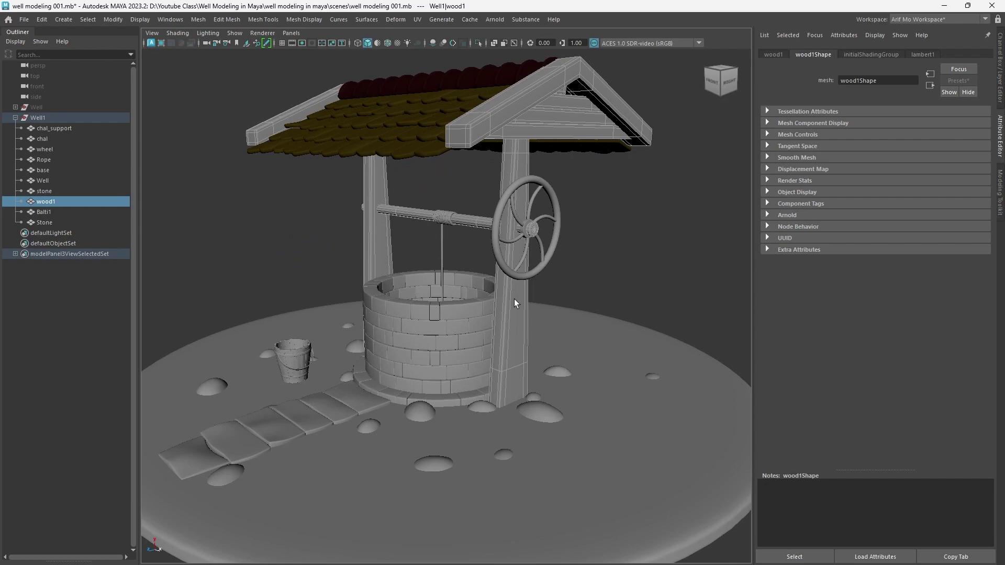
{"action": "right_click_drag", "start_coordinate": [514, 299], "coordinate": [514, 534]}
{"action": "left_click", "coordinate": [465, 356]}
Change the base color of the wood1 material to a muted olive brown
{"action": "left_click", "coordinate": [854, 188]}
{"action": "left_click", "coordinate": [922, 207]}
{"action": "left_click", "coordinate": [942, 225]}
{"action": "left_click", "coordinate": [866, 187]}
{"action": "left_click", "coordinate": [977, 179]}
{"action": "left_click", "coordinate": [955, 203]}
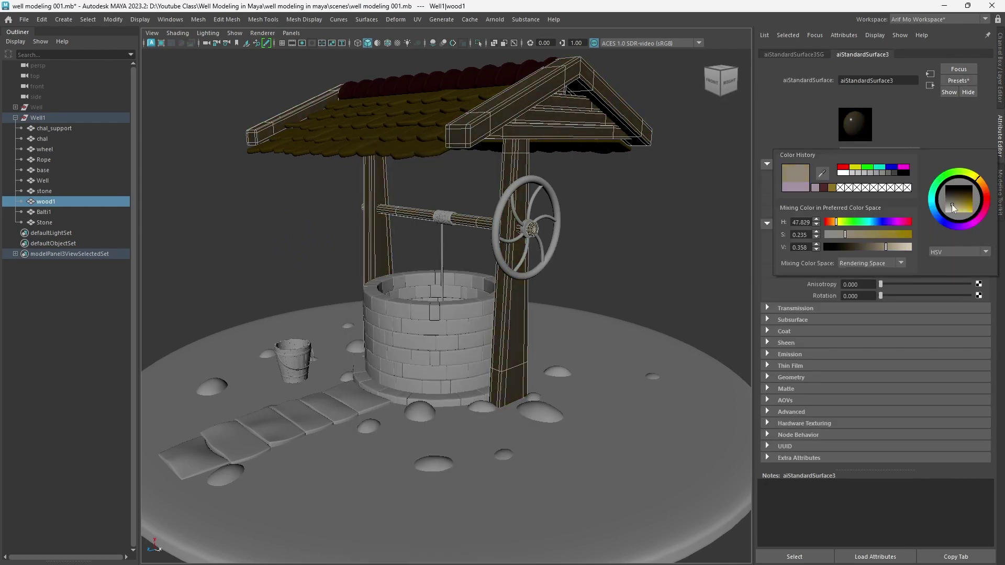
{"action": "left_click", "coordinate": [649, 220]}
Assign a new Arnold aiStandardSurface material to the brick well wall and color it grey
{"action": "middle_click_drag", "start_coordinate": [564, 384], "coordinate": [605, 316], "text": "alt"}
{"action": "left_click", "coordinate": [471, 262]}
{"action": "left_click", "coordinate": [854, 187]}
{"action": "left_click", "coordinate": [927, 188]}
{"action": "left_click", "coordinate": [648, 183]}
Assign a new Arnold aiStandardSurface material to the stepping-stone path and color it grey
{"action": "left_click", "coordinate": [391, 348]}
{"action": "right_click_drag", "start_coordinate": [390, 348], "coordinate": [391, 534]}
{"action": "left_click", "coordinate": [854, 187]}
{"action": "left_click", "coordinate": [933, 197]}
{"action": "left_click", "coordinate": [853, 187]}
{"action": "left_click", "coordinate": [838, 178]}
Assign a new Arnold aiStandardSurface material to the round base and color it blue
{"action": "left_click", "coordinate": [515, 372]}
{"action": "right_click_drag", "start_coordinate": [515, 371], "coordinate": [516, 534]}
{"action": "left_click", "coordinate": [465, 356]}
{"action": "left_click", "coordinate": [854, 187]}
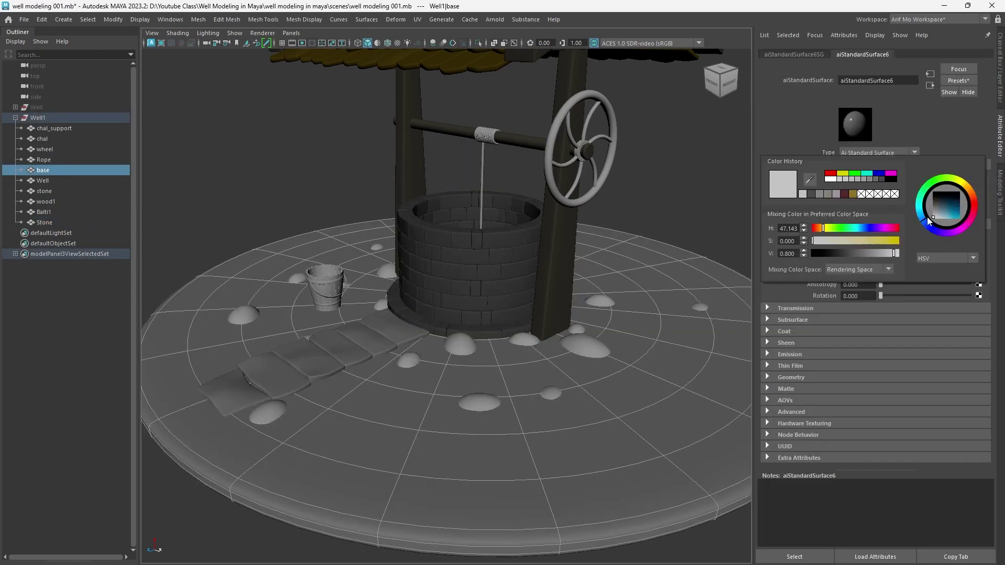
{"action": "left_click", "coordinate": [924, 221]}
{"action": "left_click", "coordinate": [942, 214]}
Assign new Arnold aiStandardSurface materials to the bucket and the scattered rocks, coloring the bucket brown and the rocks dark grey
{"action": "left_click", "coordinate": [326, 289]}
{"action": "key", "text": "f"}
{"action": "double_click", "coordinate": [450, 323]}
{"action": "right_click_drag", "start_coordinate": [450, 323], "coordinate": [451, 533]}
{"action": "left_click", "coordinate": [854, 187]}
{"action": "left_click", "coordinate": [932, 197]}
{"action": "double_click", "coordinate": [504, 273]}
{"action": "right_click_drag", "start_coordinate": [465, 324], "coordinate": [467, 534]}
{"action": "left_click", "coordinate": [470, 370]}
{"action": "left_click", "coordinate": [869, 187]}
{"action": "left_click", "coordinate": [954, 199]}
Assign a new Arnold material to the wheel and color it olive brown
{"action": "right_click_drag", "start_coordinate": [461, 335], "coordinate": [497, 298]}
{"action": "scroll", "coordinate": [450, 316], "scroll_direction": "down", "scroll_amount": 8}
{"action": "middle_click_drag", "start_coordinate": [618, 350], "coordinate": [450, 317], "text": "alt"}
{"action": "left_click", "coordinate": [398, 236]}
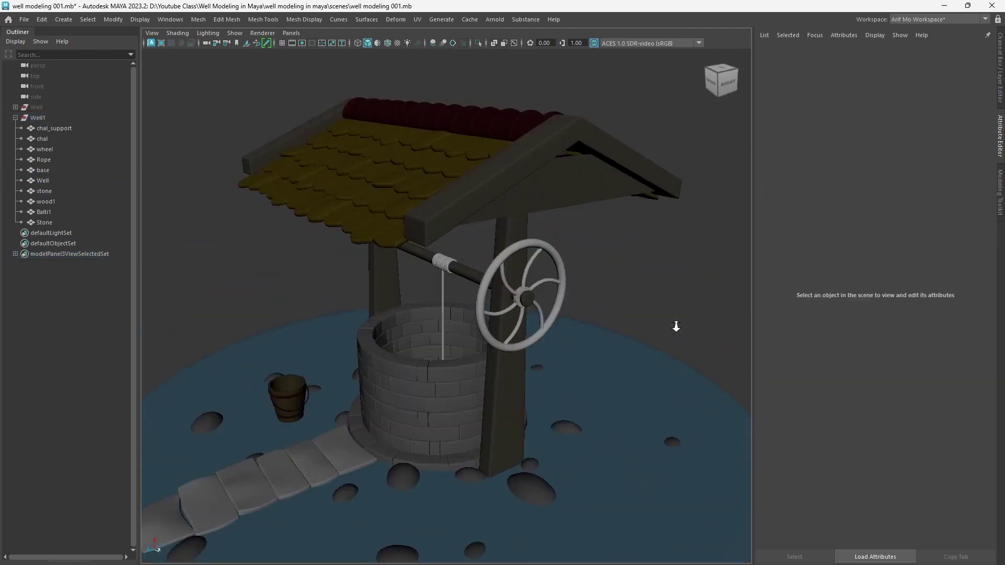
{"action": "left_click", "coordinate": [528, 293]}
{"action": "left_click", "coordinate": [857, 187]}
{"action": "left_click", "coordinate": [955, 199]}
Assign a new Arnold aiStandardSurface material to the rope and color it red
{"action": "left_click", "coordinate": [442, 258]}
{"action": "right_click_drag", "start_coordinate": [442, 259], "coordinate": [440, 523]}
{"action": "left_click", "coordinate": [857, 187]}
{"action": "left_click", "coordinate": [955, 196]}
{"action": "left_click", "coordinate": [648, 251]}
Collapse the Well1 group in the Outliner
{"action": "scroll", "coordinate": [564, 371], "scroll_direction": "down", "scroll_amount": 6}
{"action": "right_click", "coordinate": [545, 269]}
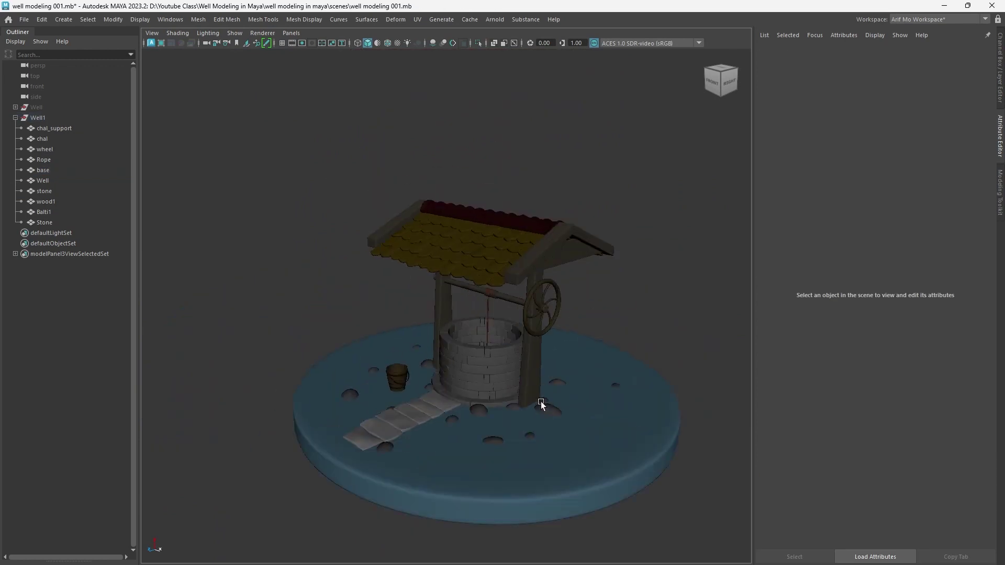
{"action": "scroll", "coordinate": [550, 399], "scroll_direction": "up", "scroll_amount": 2}
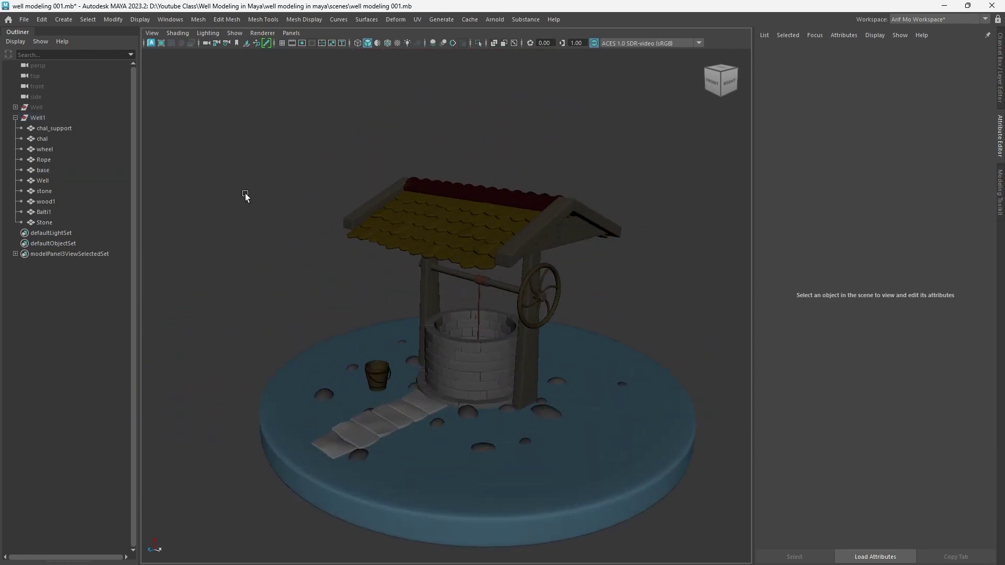
{"action": "left_click", "coordinate": [15, 117]}
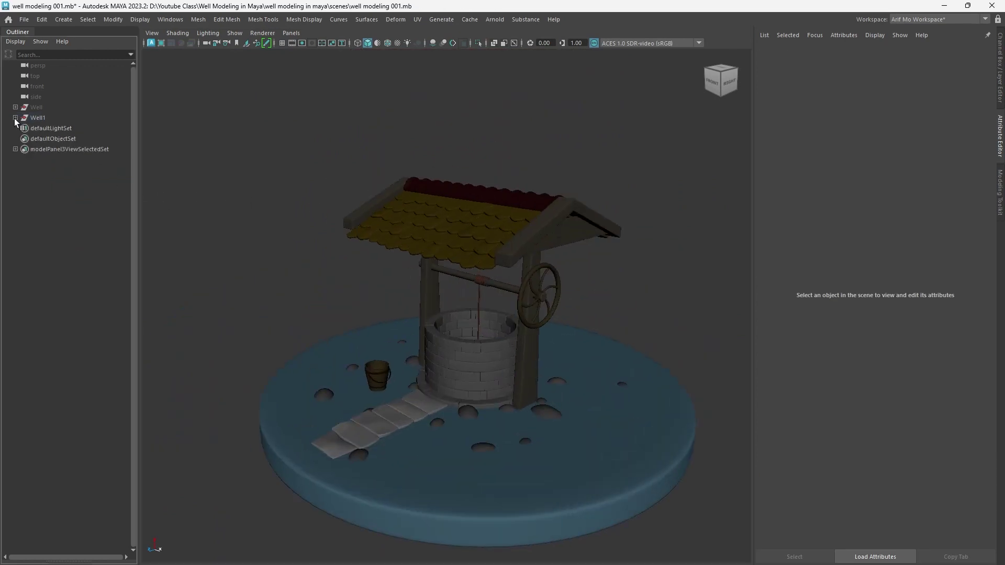
Examine the colored well model from several angles and distances
{"action": "left_click_drag", "start_coordinate": [510, 413], "coordinate": [582, 401], "text": "alt"}
{"action": "right_click_drag", "start_coordinate": [583, 399], "coordinate": [511, 375], "text": "alt"}
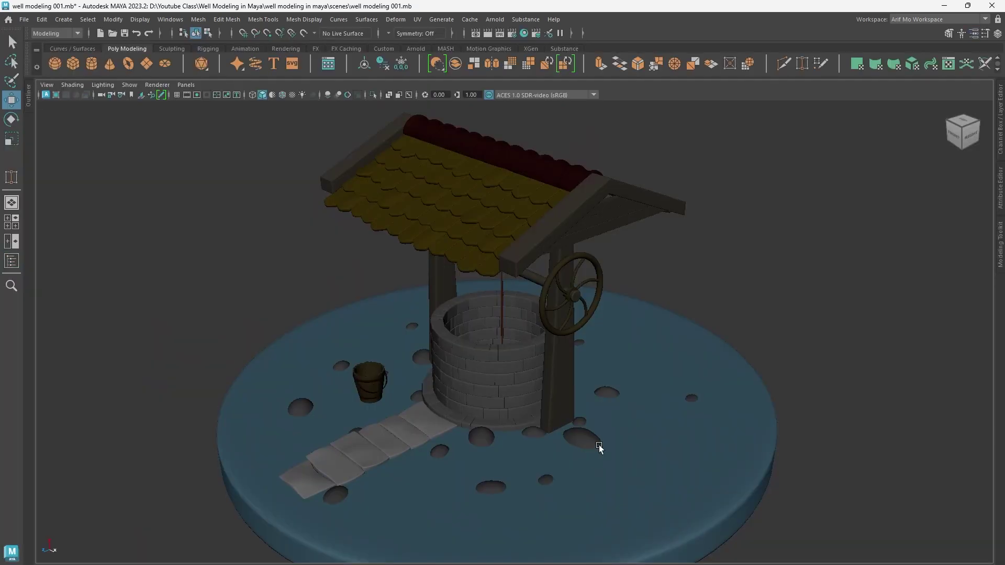
{"action": "right_click_drag", "start_coordinate": [749, 353], "coordinate": [621, 354], "text": "alt"}
{"action": "left_click_drag", "start_coordinate": [732, 419], "coordinate": [735, 388], "text": "alt"}
{"action": "right_click_drag", "start_coordinate": [735, 388], "coordinate": [608, 380], "text": "alt"}
{"action": "left_click_drag", "start_coordinate": [608, 379], "coordinate": [632, 380], "text": "alt"}
{"action": "right_click_drag", "start_coordinate": [632, 380], "coordinate": [679, 374], "text": "alt"}
{"action": "middle_click_drag", "start_coordinate": [679, 374], "coordinate": [693, 382], "text": "alt"}
{"action": "right_click_drag", "start_coordinate": [693, 382], "coordinate": [711, 381], "text": "alt"}
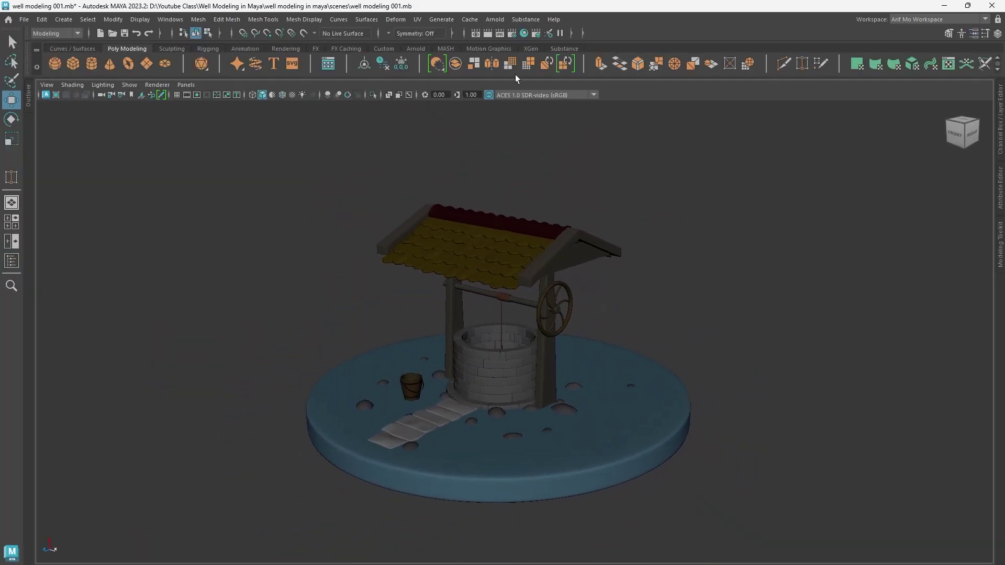
Add an Arnold area light to the scene
{"action": "left_click", "coordinate": [499, 24]}
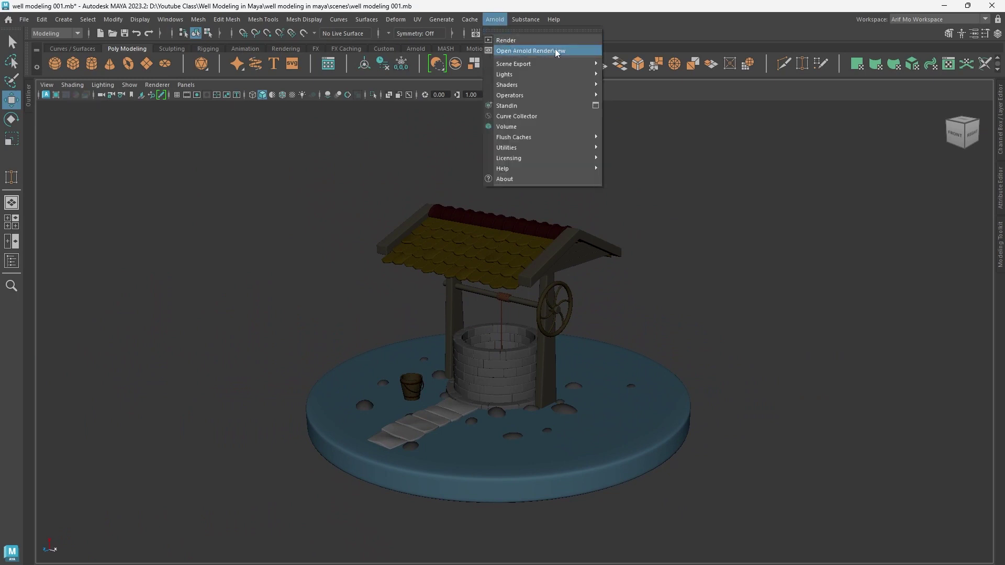
{"action": "mouse_move", "coordinate": [519, 77]}
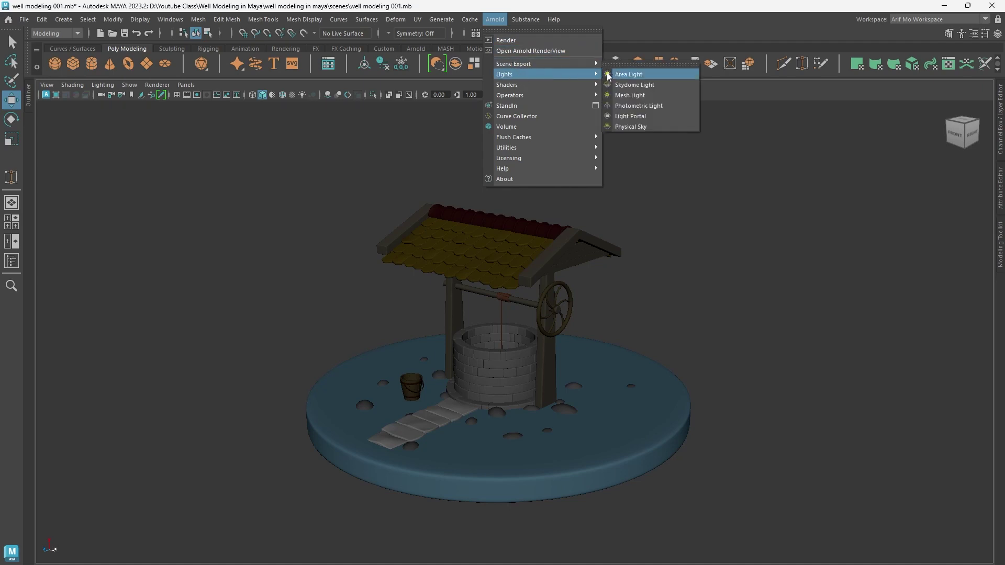
{"action": "left_click", "coordinate": [628, 75]}
Enlarge the area light and place it high in front of the well, tilted down toward the model
{"action": "left_click_drag", "start_coordinate": [668, 350], "coordinate": [517, 365], "text": "alt"}
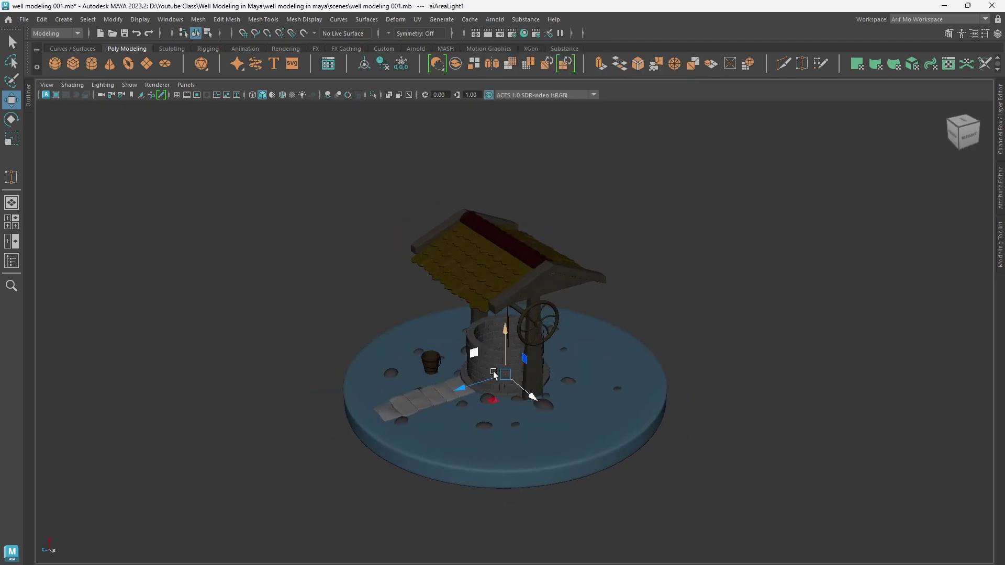
{"action": "left_click_drag", "start_coordinate": [466, 384], "coordinate": [454, 466]}
{"action": "key", "text": "r"}
{"action": "key", "text": "w"}
{"action": "left_click_drag", "start_coordinate": [343, 388], "coordinate": [319, 109]}
{"action": "key", "text": "e"}
{"action": "key", "text": "w"}
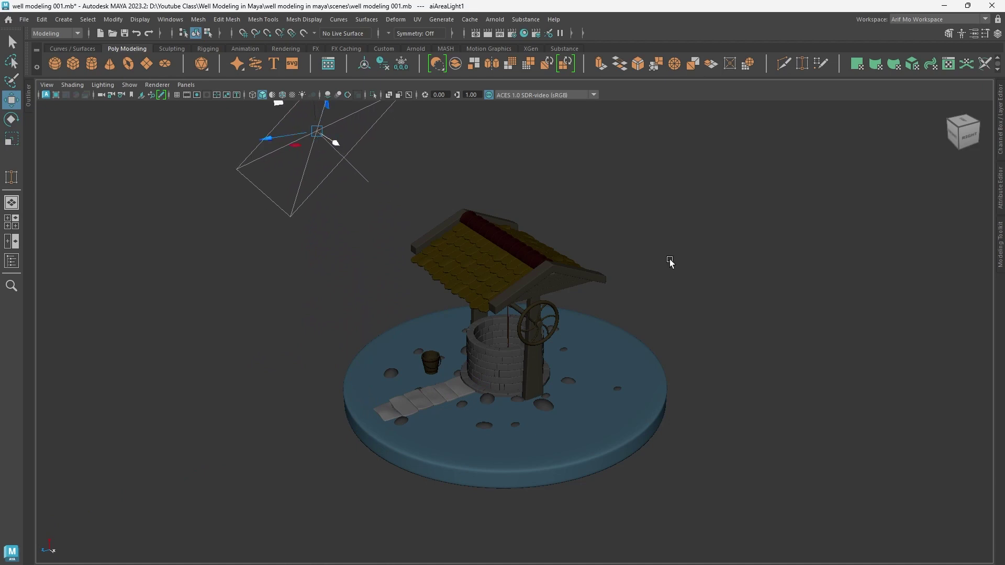
Set the area light's exposure to 10, turn off Normalize, and set its samples to 2
{"action": "left_click", "coordinate": [1000, 187]}
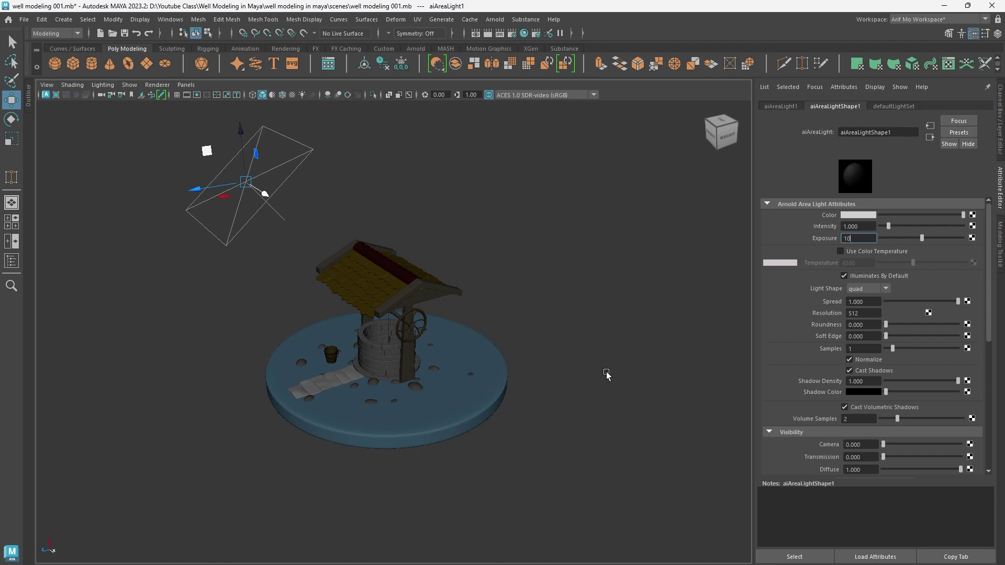
{"action": "key", "text": "Return"}
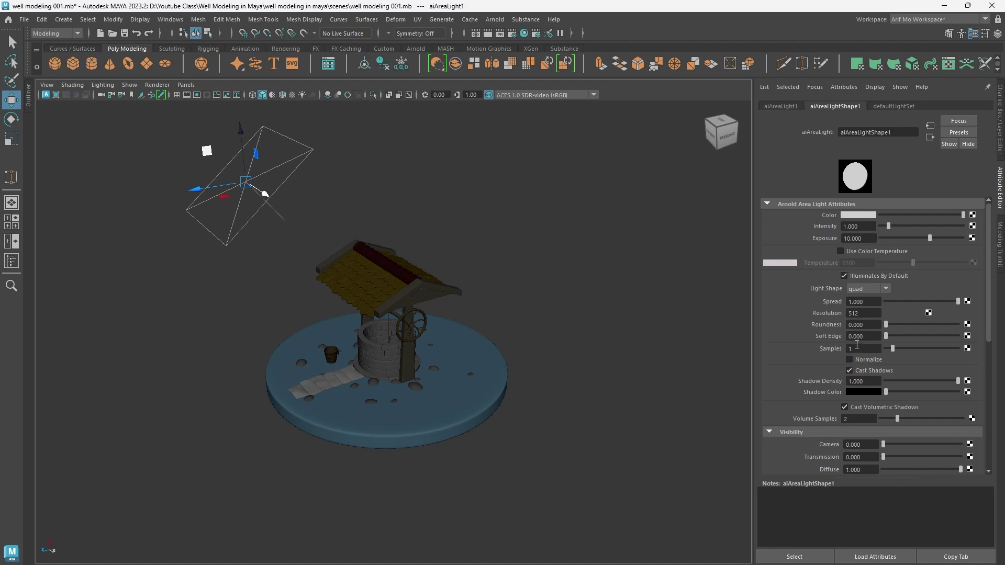
{"action": "key", "text": "Return"}
{"action": "key", "text": "ctrl+a"}
Render the perspective view in the Arnold RenderView, with its window moved clear of the model and the well framed larger
{"action": "scroll", "coordinate": [597, 406], "scroll_direction": "down", "scroll_amount": 3}
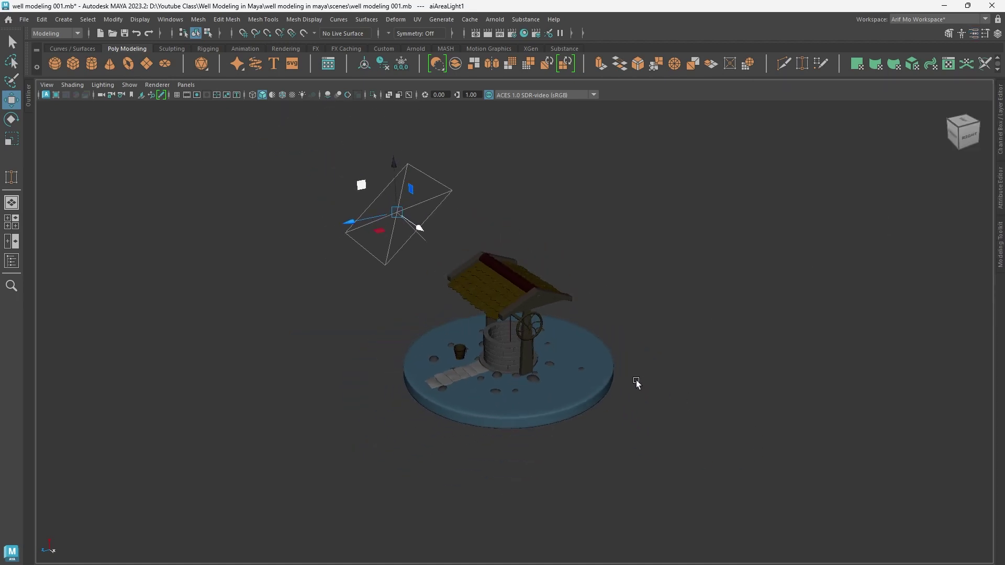
{"action": "left_click_drag", "start_coordinate": [636, 384], "coordinate": [628, 314], "text": "alt"}
{"action": "left_click", "coordinate": [496, 20]}
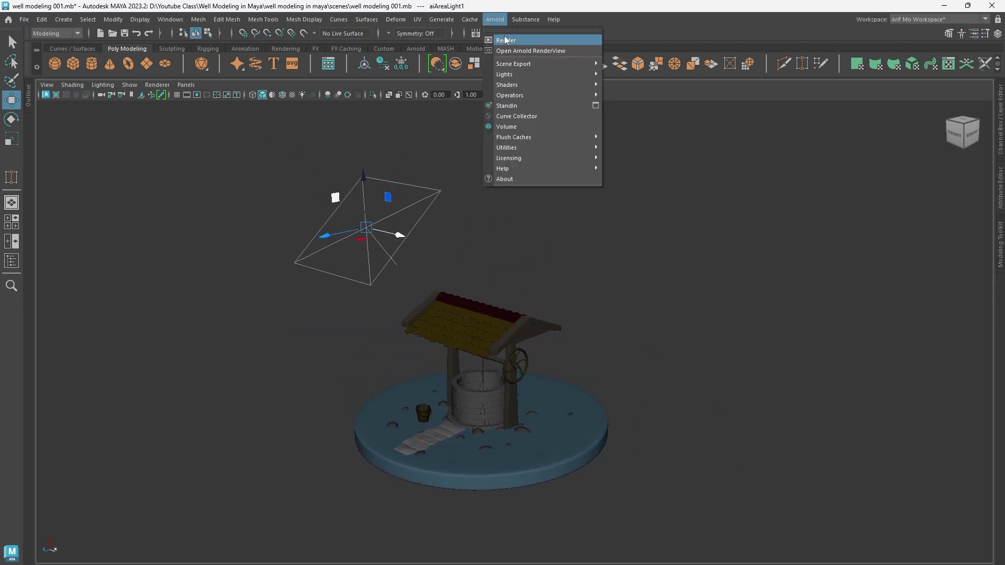
{"action": "left_click", "coordinate": [528, 49]}
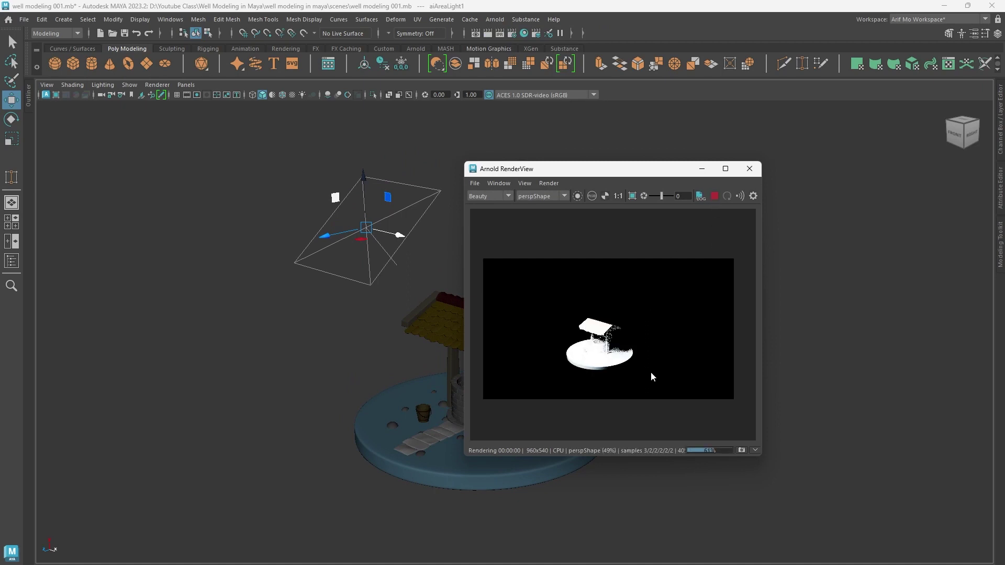
{"action": "scroll", "coordinate": [607, 344], "scroll_direction": "up", "scroll_amount": 1}
{"action": "scroll", "coordinate": [607, 344], "scroll_direction": "down", "scroll_amount": 3}
{"action": "scroll", "coordinate": [610, 344], "scroll_direction": "up", "scroll_amount": 4}
{"action": "left_click_drag", "start_coordinate": [673, 177], "coordinate": [243, 177]}
{"action": "scroll", "coordinate": [605, 347], "scroll_direction": "up", "scroll_amount": 1}
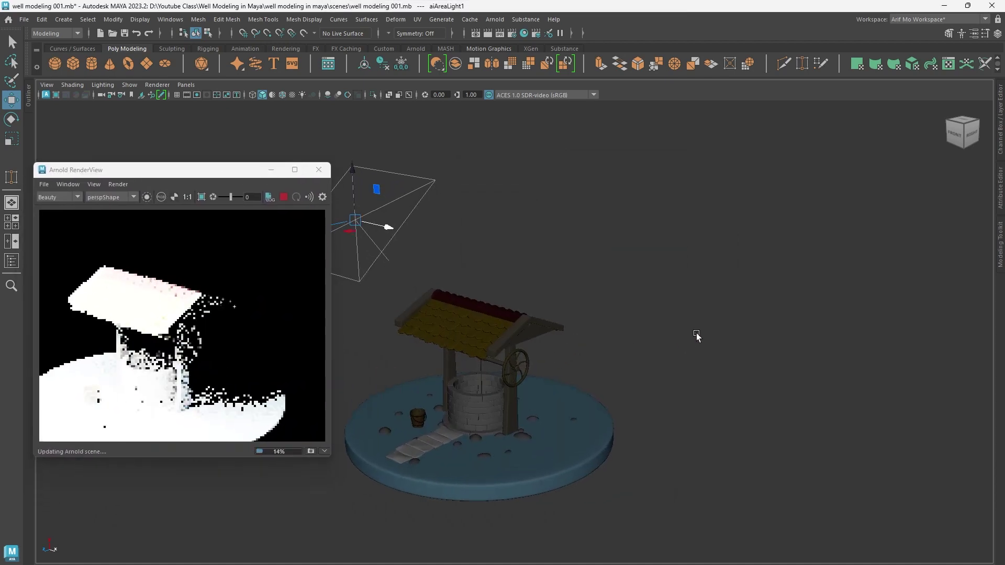
{"action": "middle_click_drag", "start_coordinate": [549, 344], "coordinate": [616, 325], "text": "alt"}
{"action": "scroll", "coordinate": [616, 325], "scroll_direction": "up", "scroll_amount": 1}
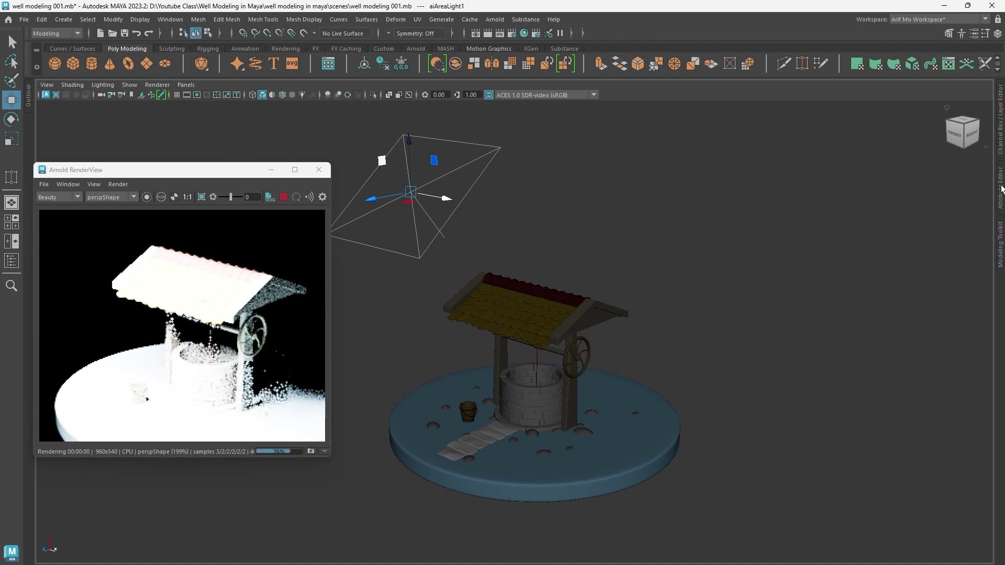
Set the area light's exposure to 5
{"action": "left_click", "coordinate": [1000, 188]}
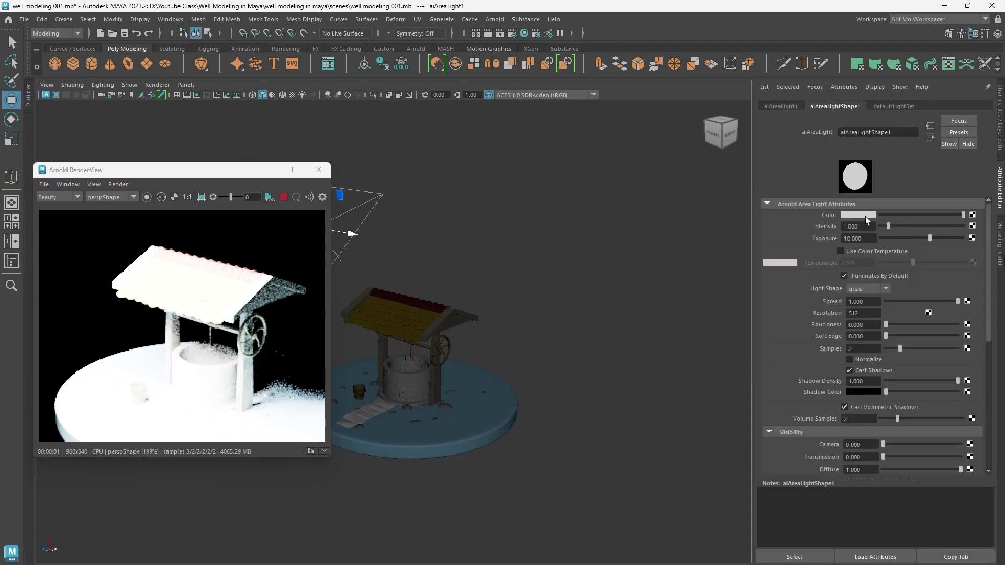
{"action": "left_click", "coordinate": [858, 238]}
{"action": "key", "text": "Return"}
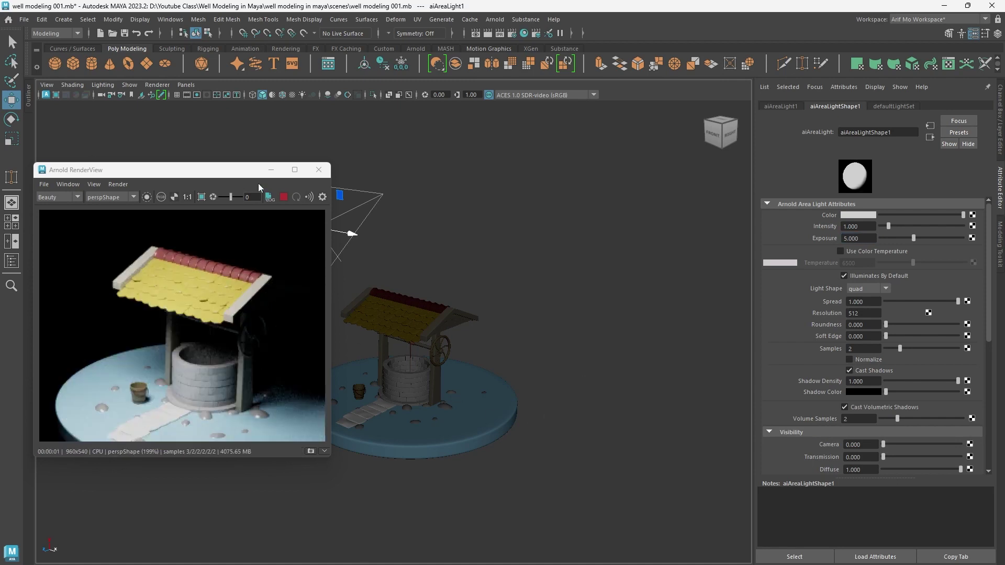
Reframe the viewport and the render preview to check the lighting on the whole well and its base
{"action": "left_click_drag", "start_coordinate": [238, 173], "coordinate": [219, 185]}
{"action": "right_click_drag", "start_coordinate": [457, 358], "coordinate": [493, 358], "text": "alt"}
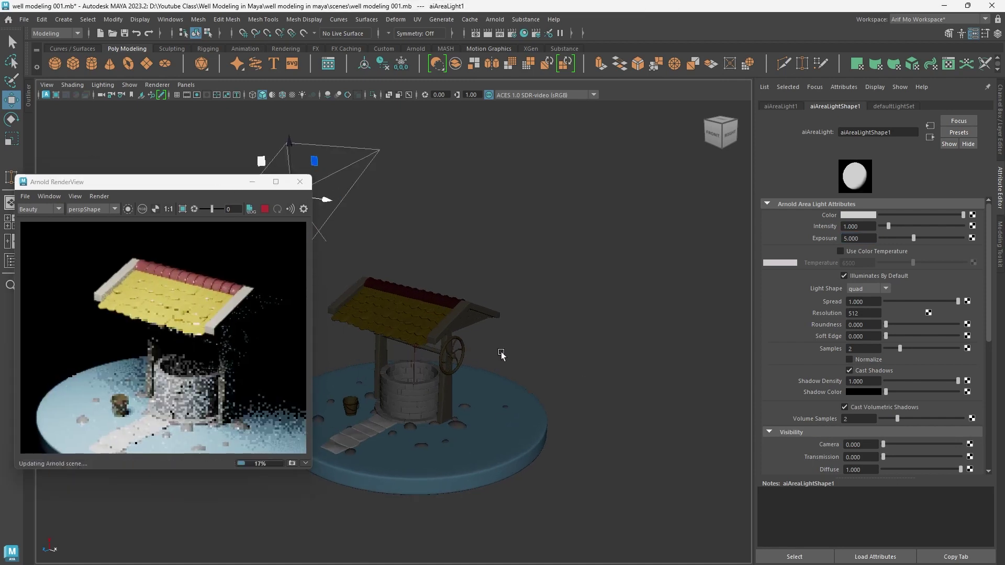
{"action": "left_click_drag", "start_coordinate": [466, 294], "coordinate": [554, 314], "text": "alt"}
{"action": "scroll", "coordinate": [239, 360], "scroll_direction": "down", "scroll_amount": 3}
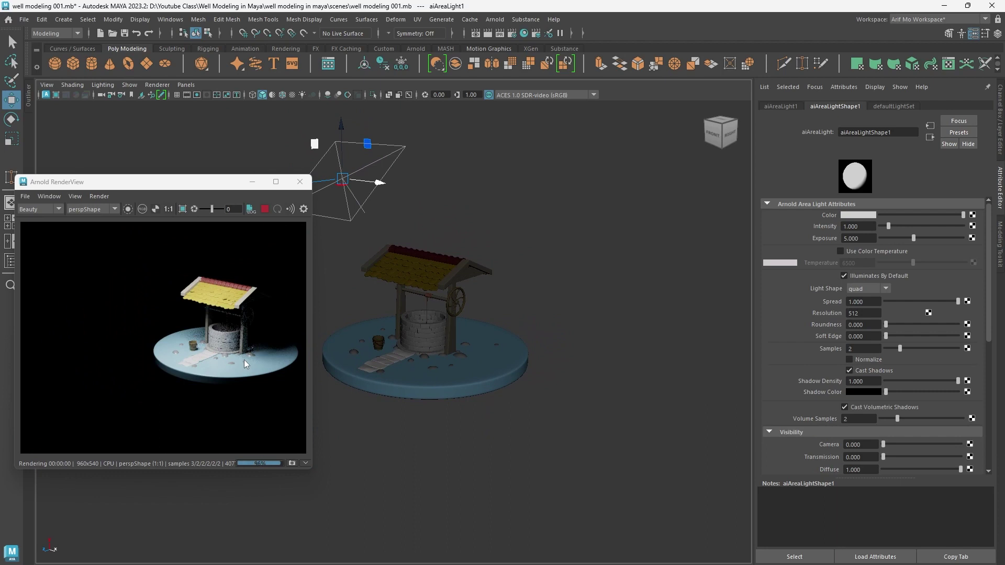
{"action": "left_click_drag", "start_coordinate": [240, 356], "coordinate": [174, 353]}
{"action": "scroll", "coordinate": [399, 329], "scroll_direction": "up", "scroll_amount": 2}
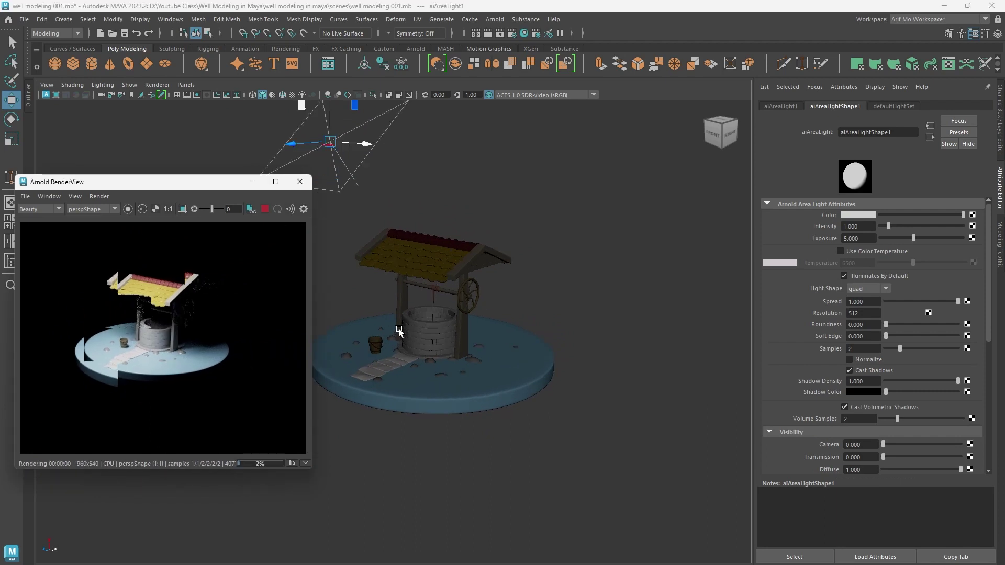
{"action": "left_click_drag", "start_coordinate": [430, 321], "coordinate": [475, 318], "text": "alt"}
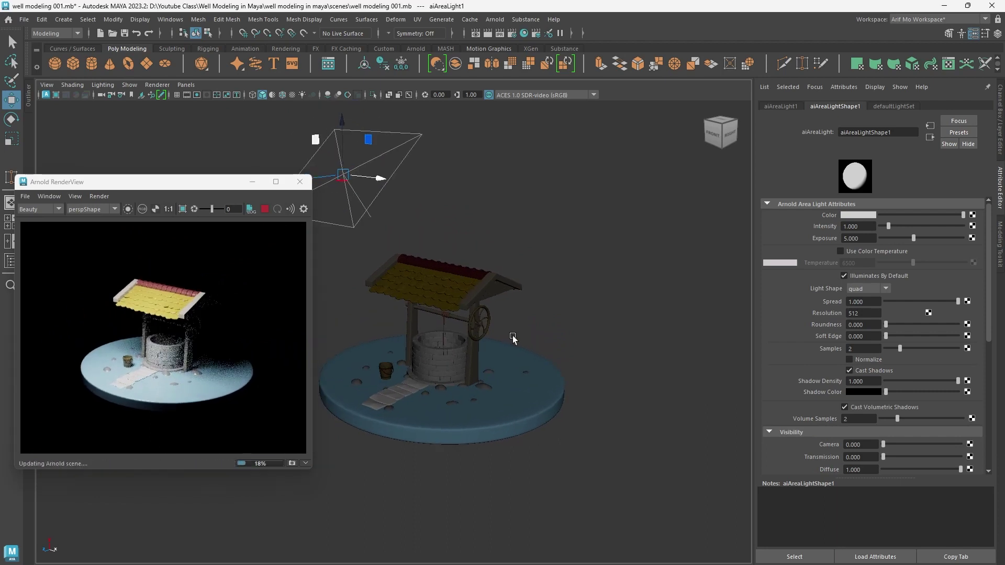
{"action": "scroll", "coordinate": [524, 336], "scroll_direction": "up", "scroll_amount": 2}
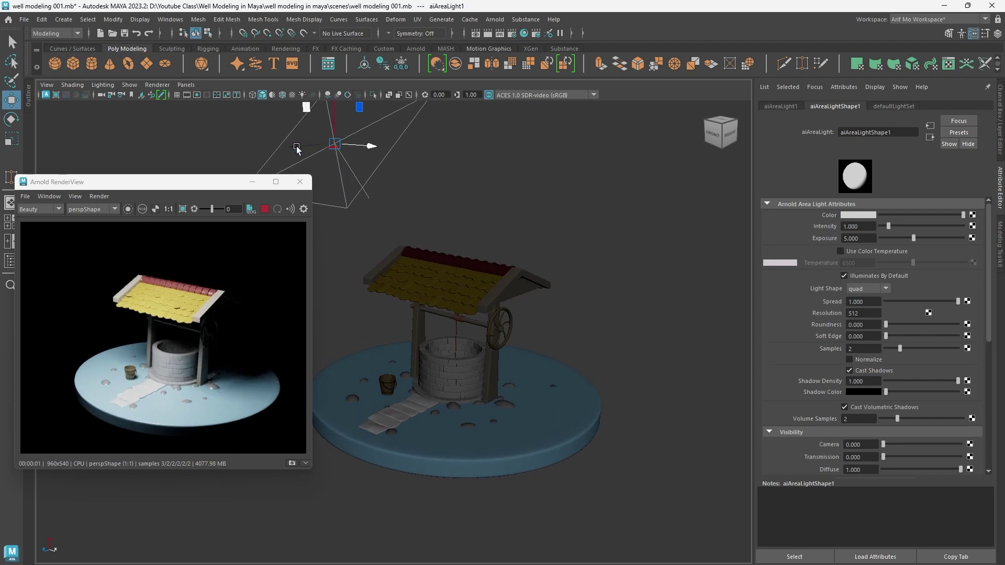
Duplicate the area light, move the copy to the opposite side above the well, and rotate it toward the model
{"action": "key", "text": "ctrl+d"}
{"action": "left_click_drag", "start_coordinate": [323, 140], "coordinate": [549, 83]}
{"action": "key", "text": "e"}
{"action": "key", "text": "ctrl+space"}
{"action": "key", "text": "ctrl+space"}
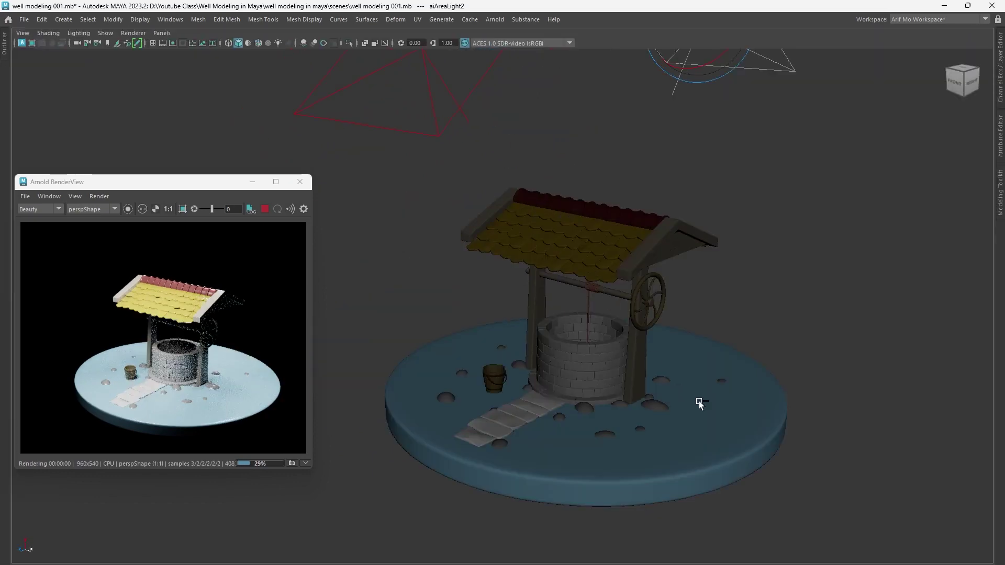
{"action": "scroll", "coordinate": [712, 301], "scroll_direction": "down", "scroll_amount": 3}
{"action": "right_click_drag", "start_coordinate": [712, 296], "coordinate": [835, 308], "text": "alt"}
{"action": "scroll", "coordinate": [837, 310], "scroll_direction": "up", "scroll_amount": 3}
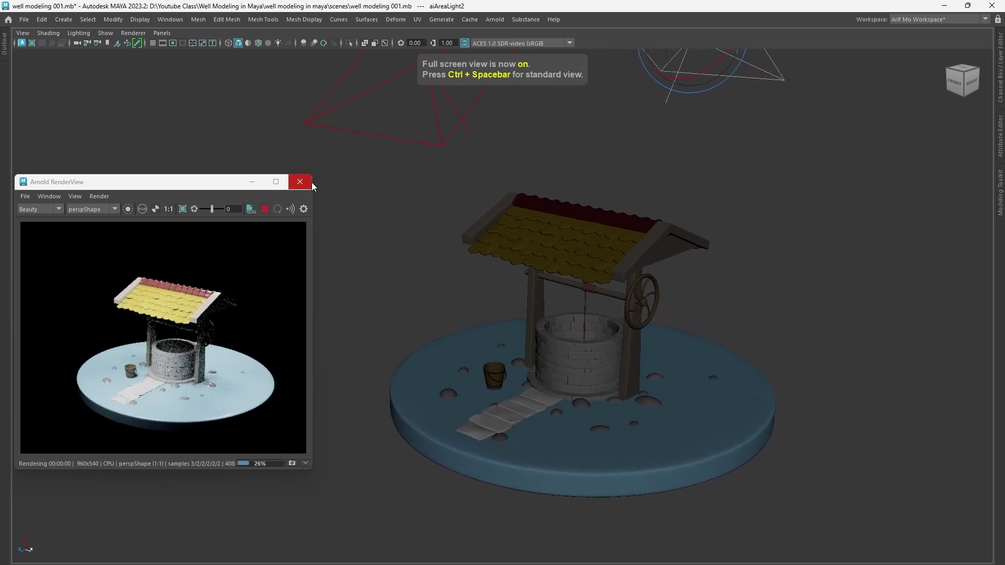
Enlarge the Arnold RenderView window and reframe the viewport so the whole well and its base sit near the center of the render
{"action": "left_click_drag", "start_coordinate": [313, 183], "coordinate": [468, 180]}
{"action": "left_click_drag", "start_coordinate": [233, 175], "coordinate": [227, 121]}
{"action": "scroll", "coordinate": [257, 355], "scroll_direction": "up", "scroll_amount": 1}
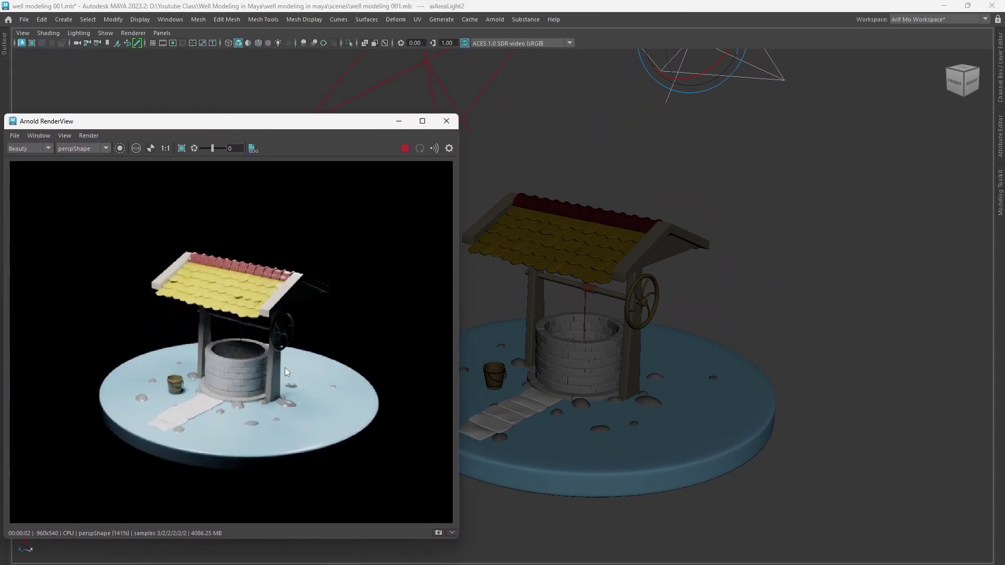
{"action": "scroll", "coordinate": [324, 380], "scroll_direction": "down", "scroll_amount": 3}
{"action": "scroll", "coordinate": [325, 380], "scroll_direction": "up", "scroll_amount": 1}
{"action": "right_click_drag", "start_coordinate": [824, 393], "coordinate": [849, 366], "text": "alt"}
{"action": "middle_click_drag", "start_coordinate": [859, 360], "coordinate": [784, 288], "text": "alt"}
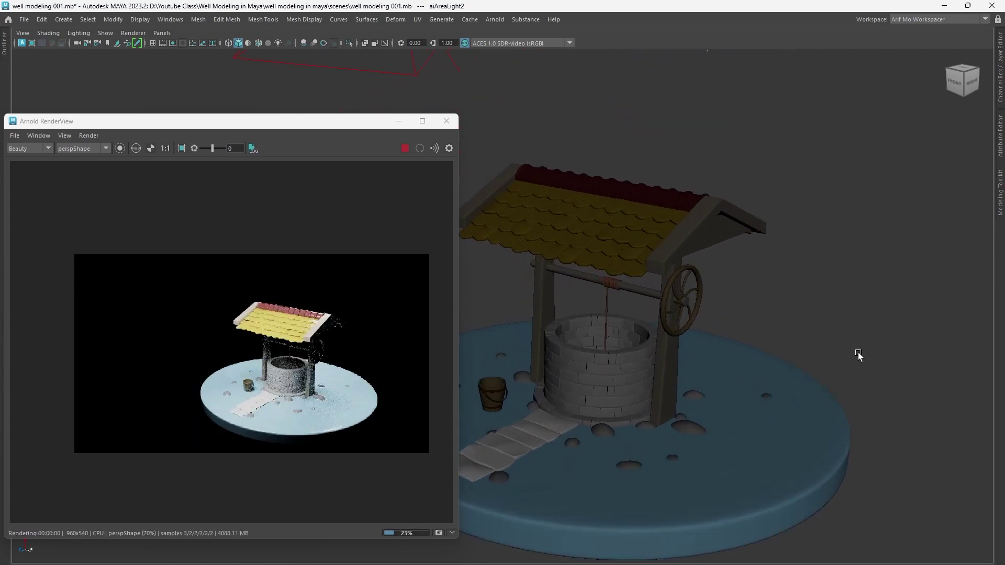
{"action": "right_click_drag", "start_coordinate": [773, 291], "coordinate": [772, 303], "text": "alt"}
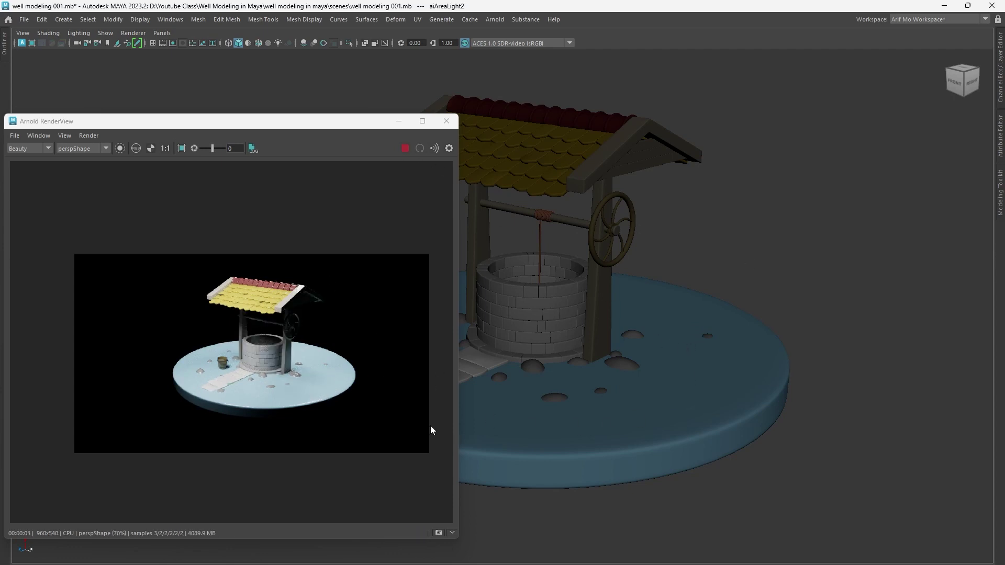
Store a snapshot of the current render and stop the live rendering
{"action": "left_click", "coordinate": [439, 532]}
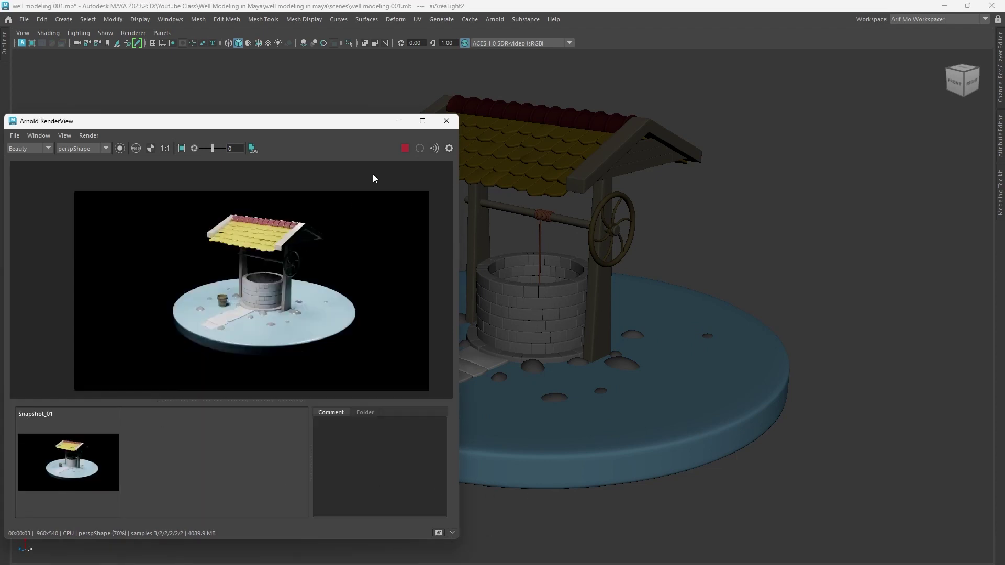
{"action": "left_click", "coordinate": [405, 148]}
{"action": "left_click_drag", "start_coordinate": [323, 129], "coordinate": [309, 148]}
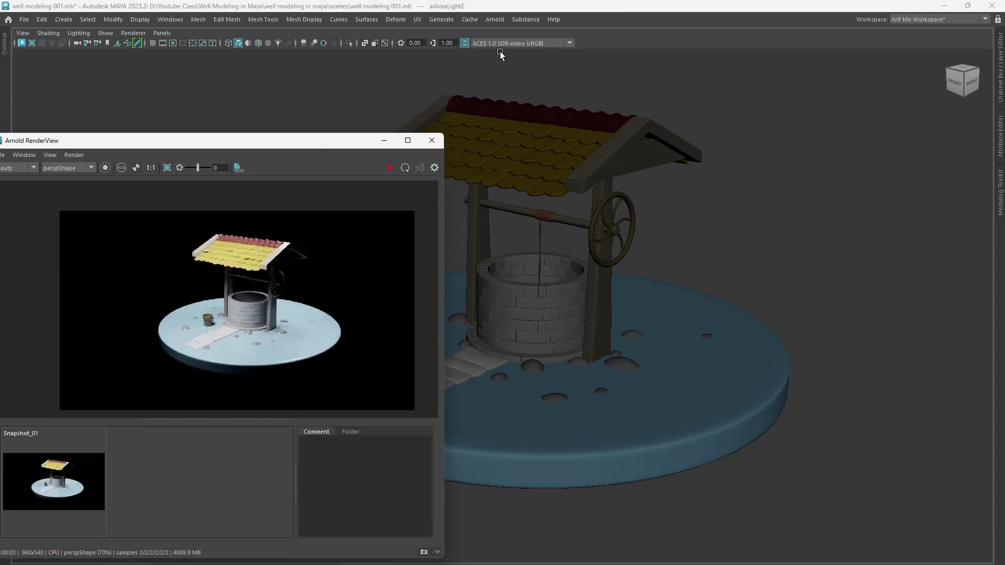
Leave the full-screen view, open the render settings and set the output image format to png
{"action": "left_click", "coordinate": [500, 20]}
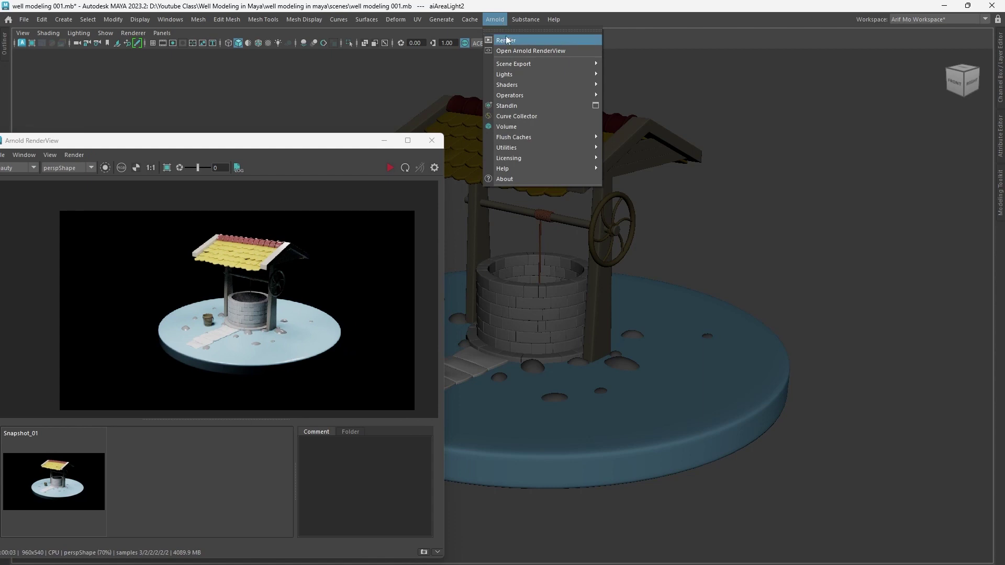
{"action": "left_click", "coordinate": [752, 146]}
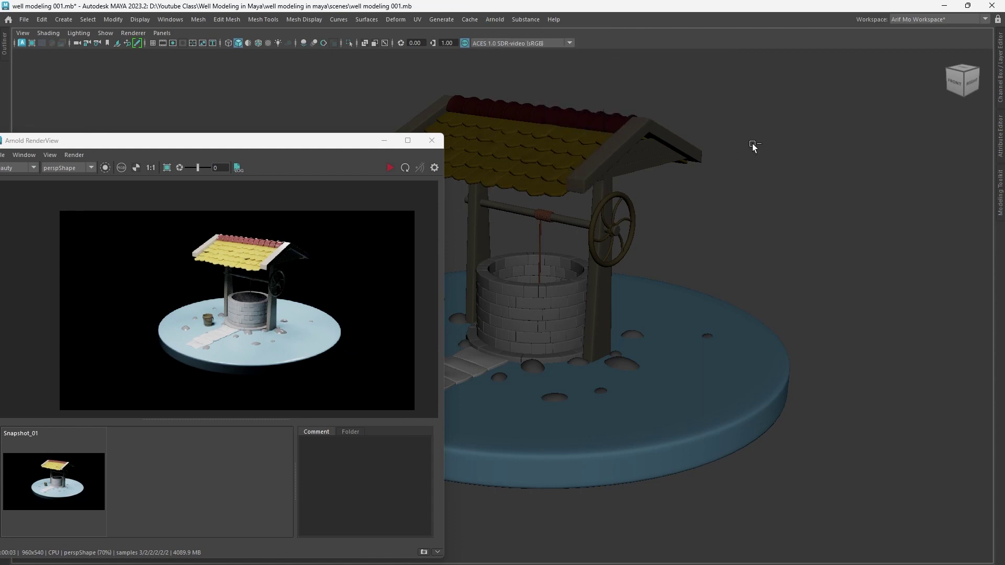
{"action": "key", "text": "ctrl+space"}
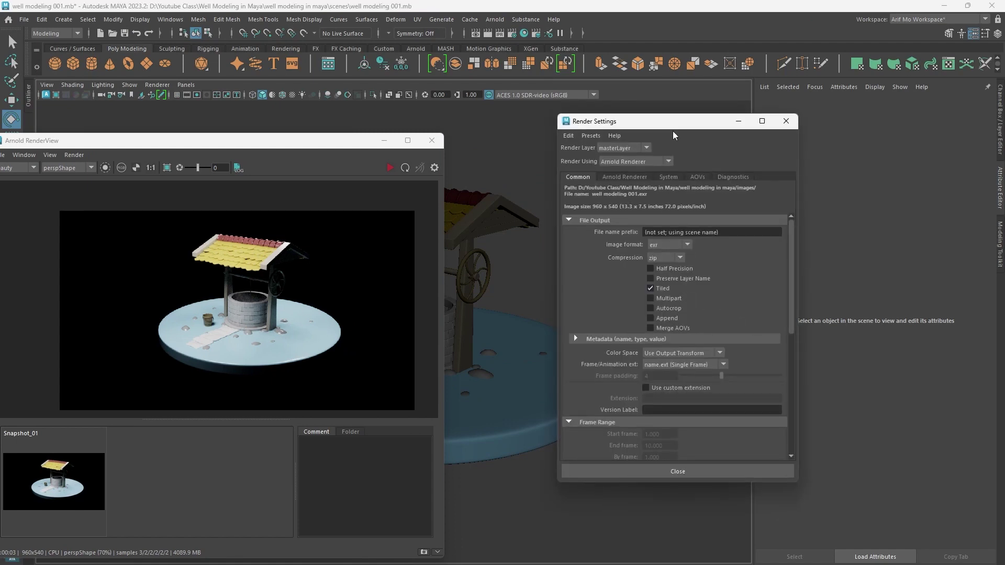
{"action": "left_click_drag", "start_coordinate": [669, 121], "coordinate": [568, 91]}
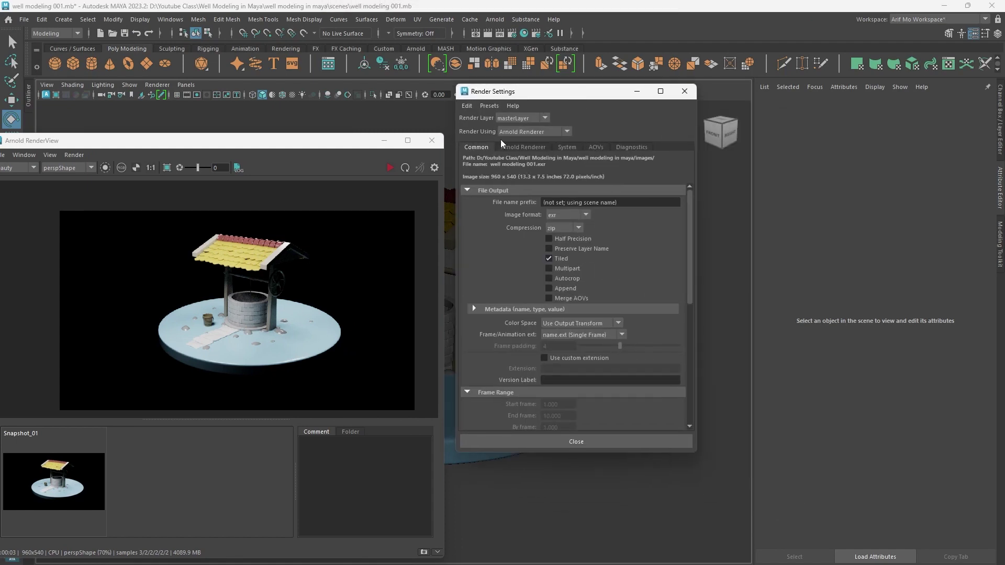
{"action": "left_click", "coordinate": [566, 133]}
{"action": "left_click", "coordinate": [605, 118]}
{"action": "left_click", "coordinate": [585, 216]}
{"action": "left_click", "coordinate": [556, 237]}
Keep persp as the renderable camera and set the image size preset to 1k_Square
{"action": "scroll", "coordinate": [529, 344], "scroll_direction": "down", "scroll_amount": 5}
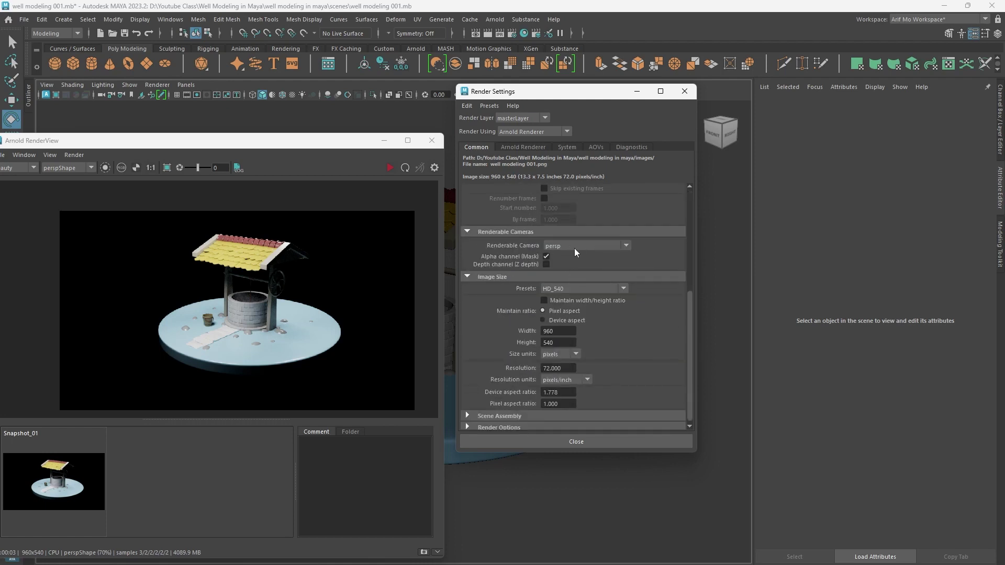
{"action": "left_click", "coordinate": [589, 248]}
{"action": "left_click", "coordinate": [564, 256]}
{"action": "left_click", "coordinate": [623, 290]}
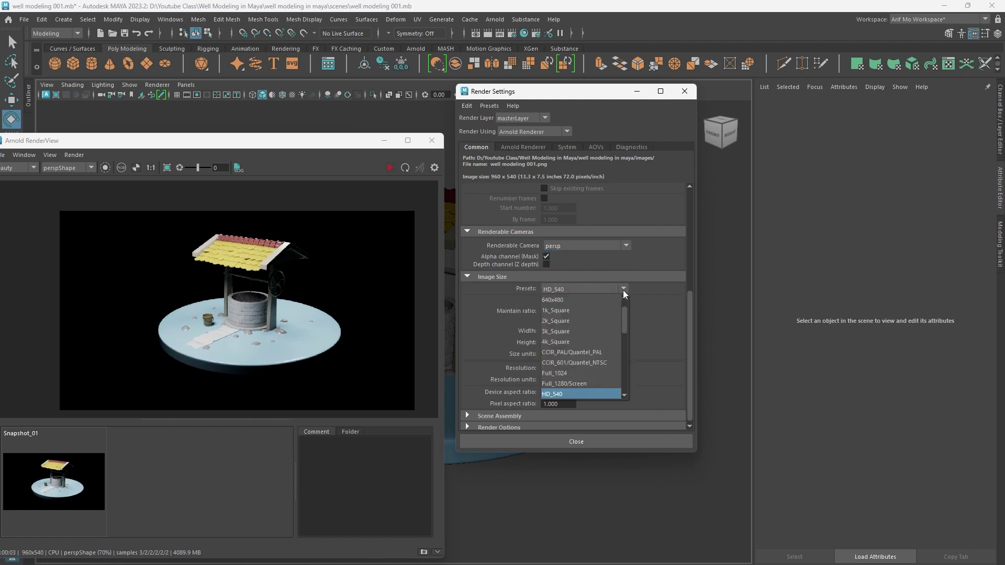
{"action": "left_click", "coordinate": [575, 314]}
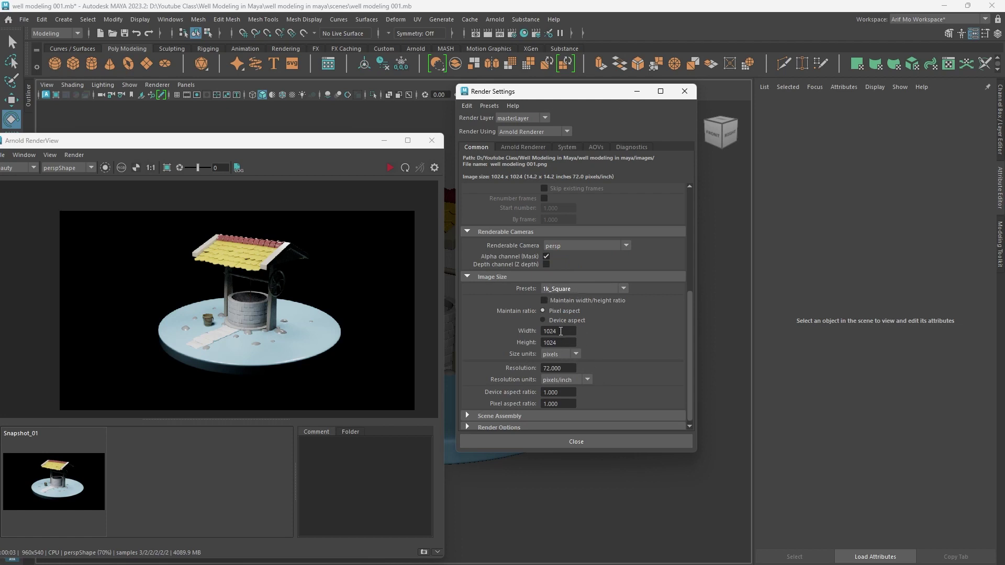
{"action": "scroll", "coordinate": [599, 358], "scroll_direction": "down", "scroll_amount": 1}
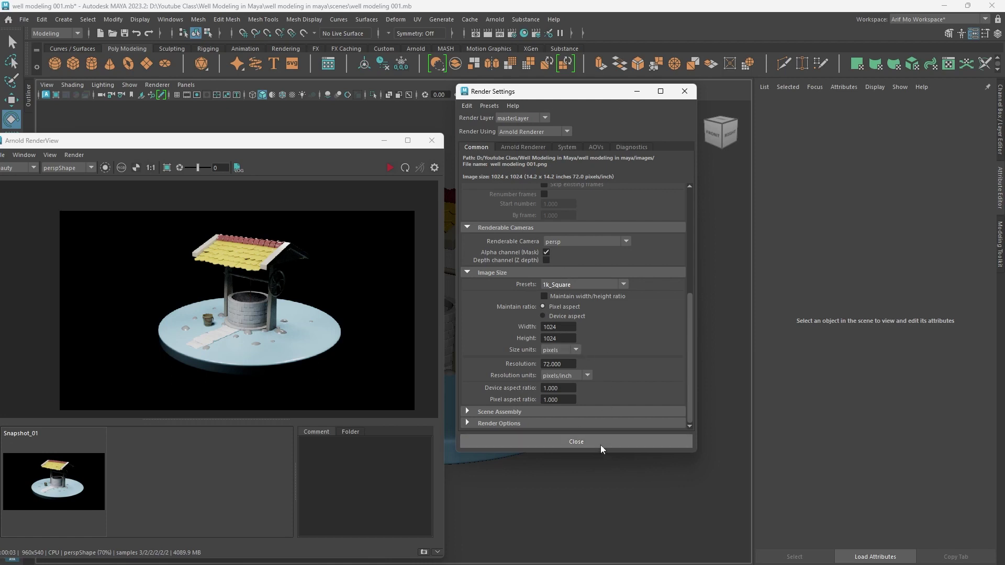
Set Camera (AA) samples to 4 and diffuse, specular, transmission, SSS and volume indirect samples to 3, and close the render settings
{"action": "left_click", "coordinate": [525, 147]}
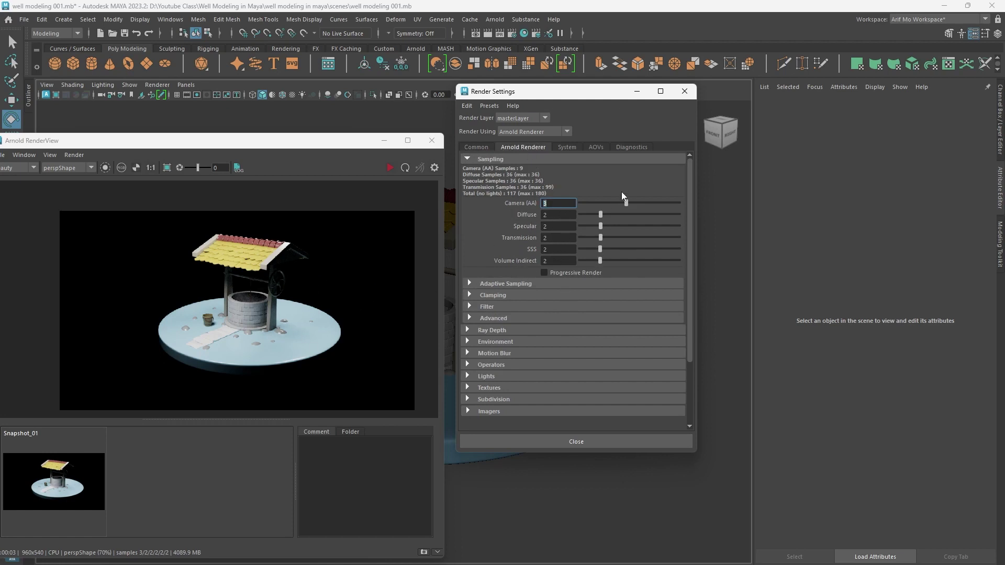
{"action": "key", "text": "Tab"}
{"action": "type", "text": "3"}
{"action": "key", "text": "Tab"}
{"action": "type", "text": "3"}
{"action": "key", "text": "Tab"}
{"action": "type", "text": "3"}
{"action": "key", "text": "Tab"}
{"action": "type", "text": "3"}
{"action": "key", "text": "Tab"}
{"action": "type", "text": "3"}
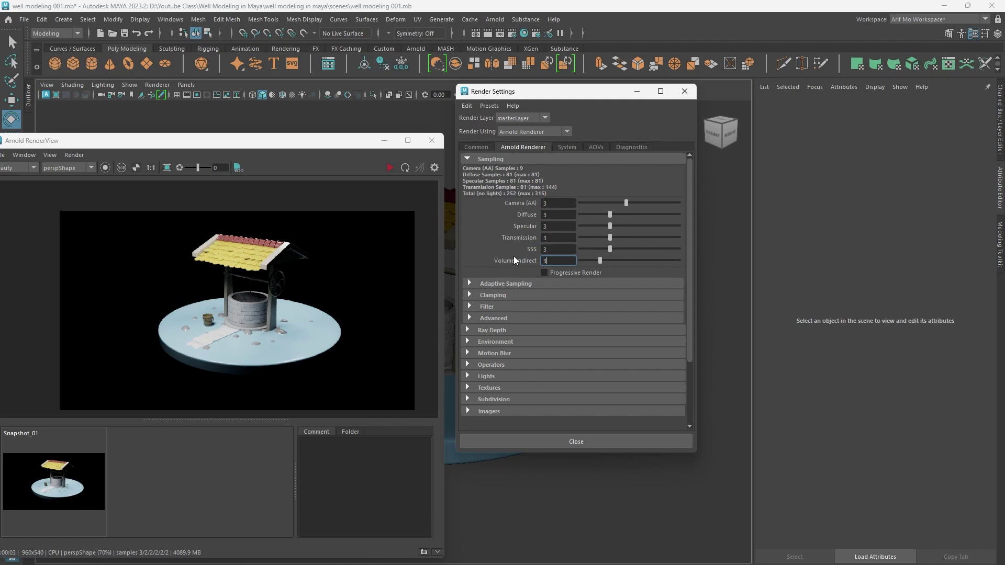
{"action": "left_click", "coordinate": [546, 203]}
{"action": "type", "text": "4"}
{"action": "left_click", "coordinate": [478, 148]}
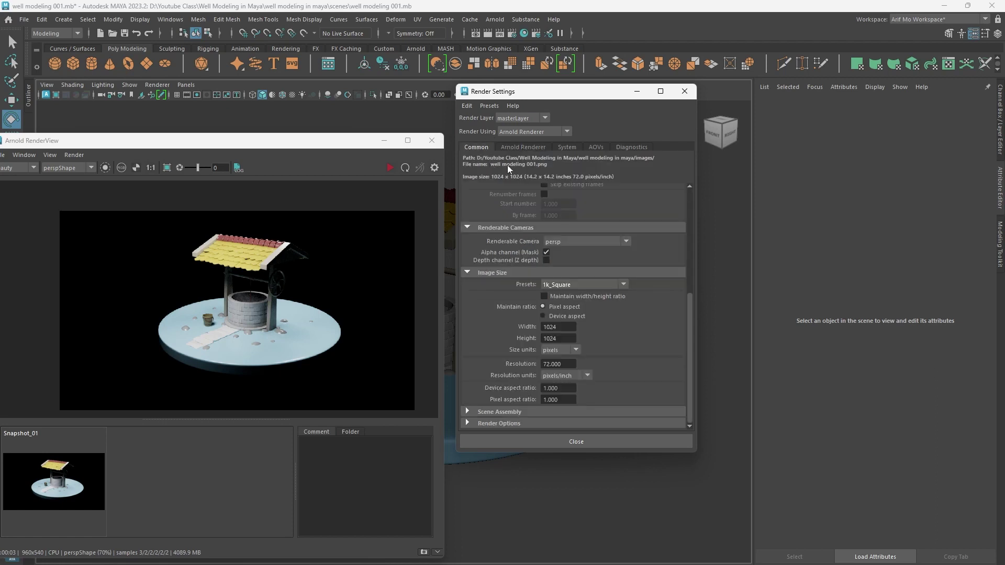
{"action": "left_click", "coordinate": [681, 94]}
Show the resolution gate with its mask in the perspective view
{"action": "left_click_drag", "start_coordinate": [321, 144], "coordinate": [255, 165]}
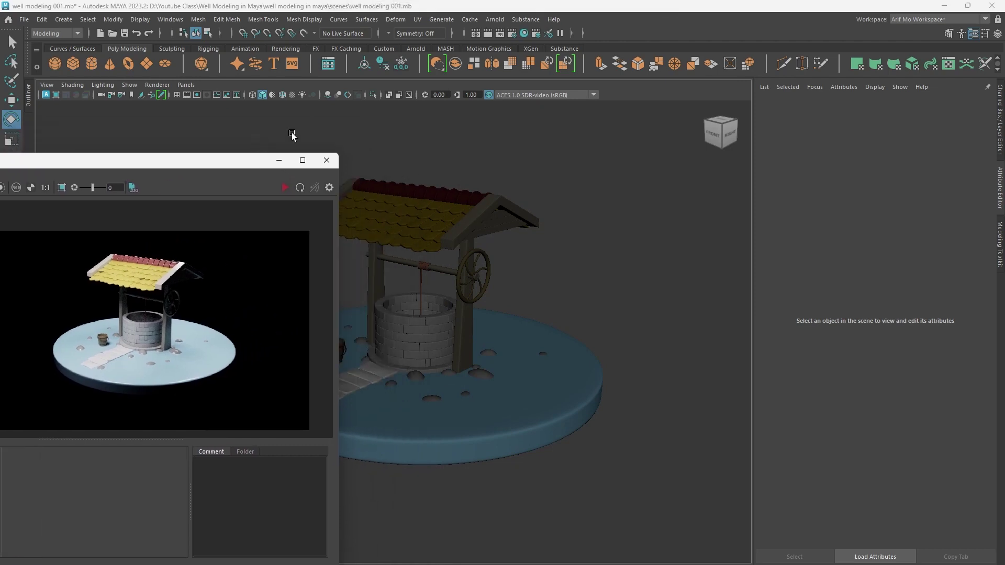
{"action": "left_click_drag", "start_coordinate": [538, 321], "coordinate": [593, 340], "text": "alt"}
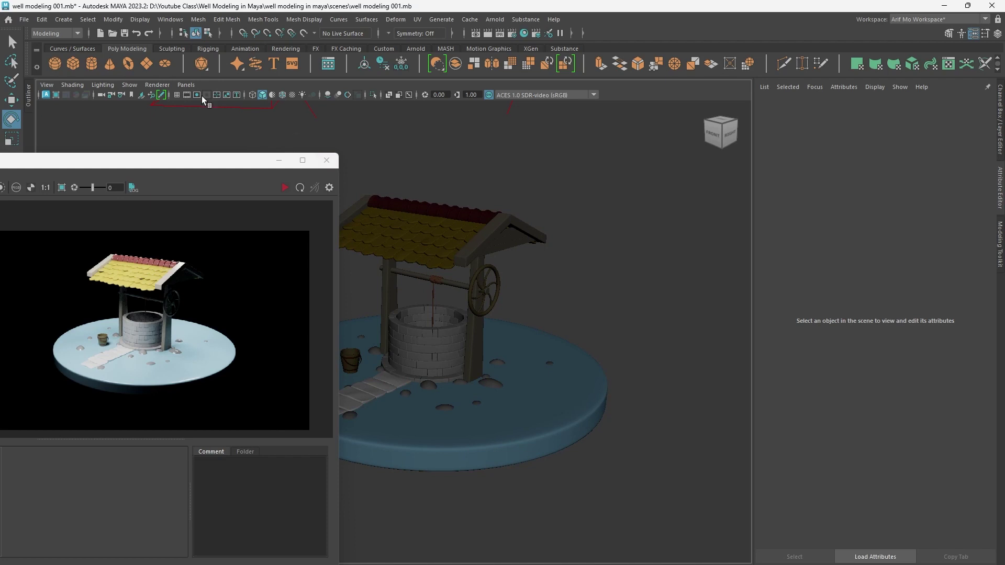
{"action": "left_click", "coordinate": [187, 96]}
{"action": "left_click", "coordinate": [199, 95]}
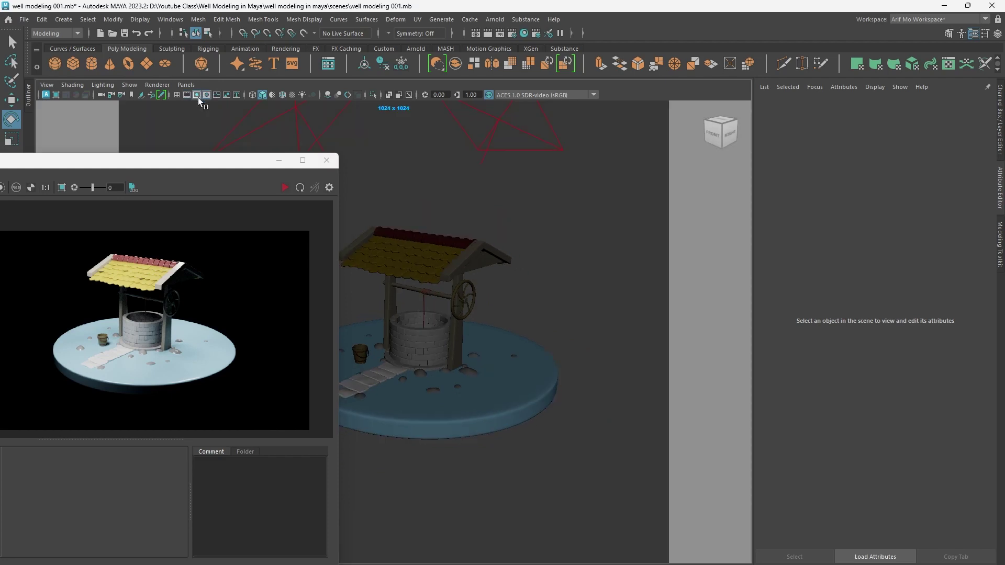
Frame the well and its base inside the resolution gate and restart the Arnold render, with the render window moved aside
{"action": "left_click_drag", "start_coordinate": [189, 160], "coordinate": [866, 151]}
{"action": "right_click_drag", "start_coordinate": [299, 365], "coordinate": [471, 367], "text": "alt"}
{"action": "right_click_drag", "start_coordinate": [534, 378], "coordinate": [493, 383], "text": "alt"}
{"action": "middle_click_drag", "start_coordinate": [508, 369], "coordinate": [493, 396], "text": "alt"}
{"action": "left_click", "coordinate": [962, 179]}
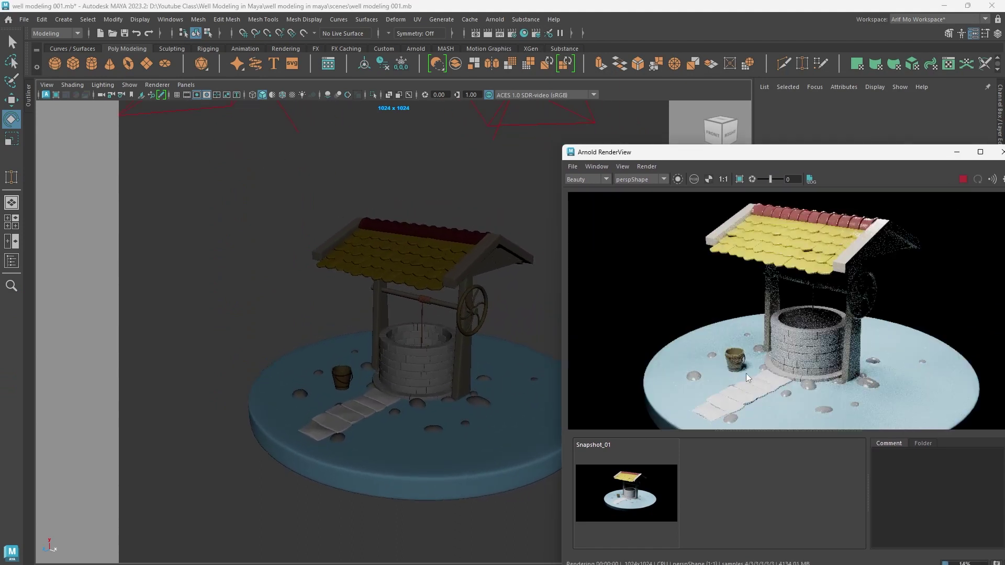
{"action": "scroll", "coordinate": [804, 316], "scroll_direction": "down", "scroll_amount": 2}
{"action": "scroll", "coordinate": [805, 316], "scroll_direction": "up", "scroll_amount": 2}
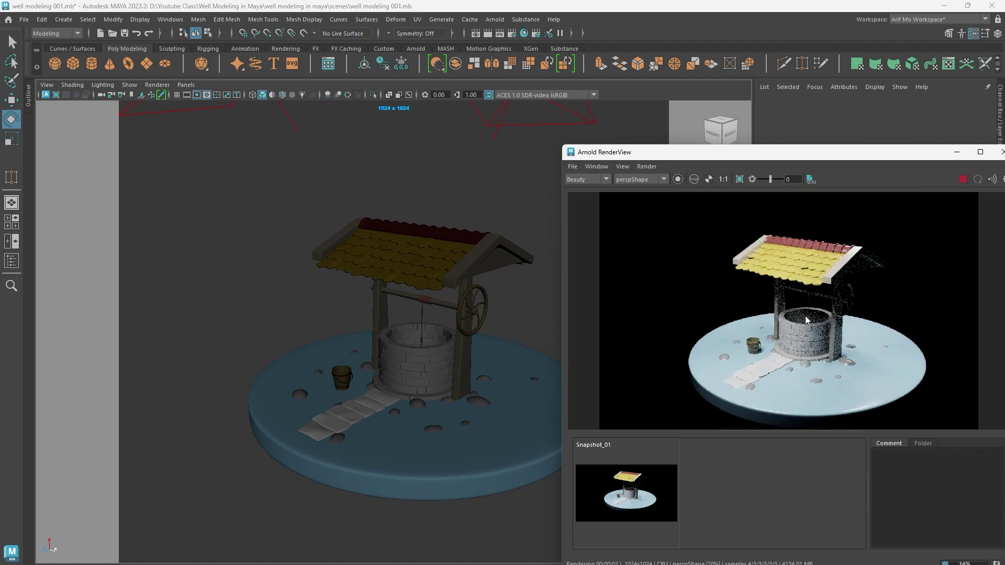
{"action": "left_click_drag", "start_coordinate": [845, 152], "coordinate": [847, 149]}
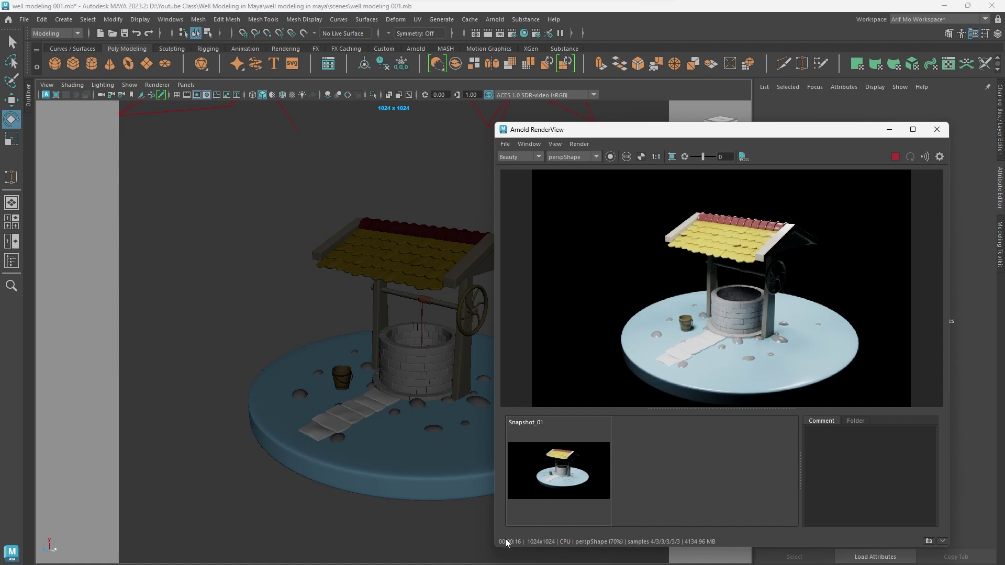
Save the finished render as "well model render 001" in the project's images folder
{"action": "scroll", "coordinate": [774, 309], "scroll_direction": "down", "scroll_amount": 2}
{"action": "scroll", "coordinate": [774, 309], "scroll_direction": "down", "scroll_amount": 2}
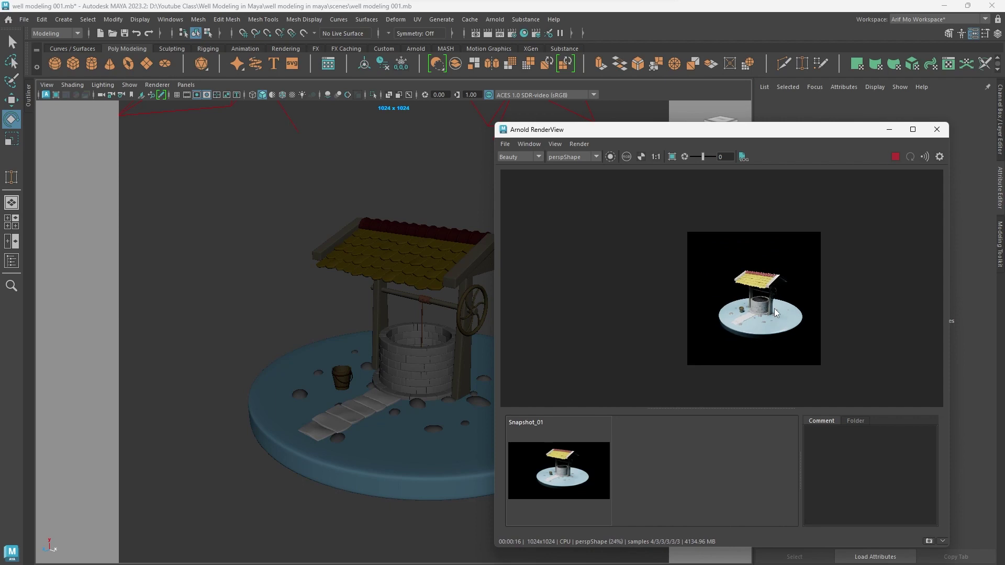
{"action": "scroll", "coordinate": [774, 309], "scroll_direction": "up", "scroll_amount": 1}
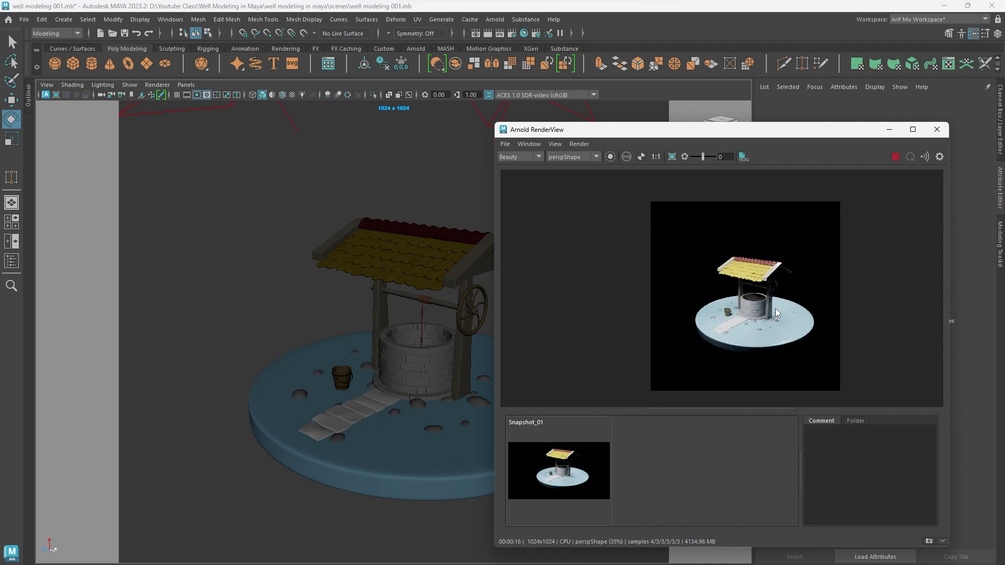
{"action": "left_click", "coordinate": [505, 144]}
{"action": "left_click", "coordinate": [525, 156]}
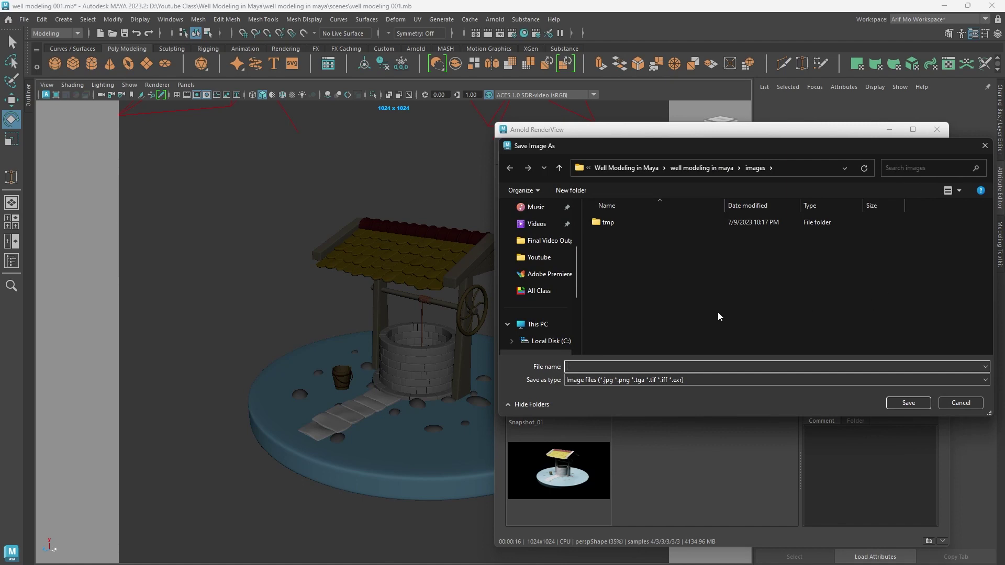
{"action": "left_click", "coordinate": [785, 168]}
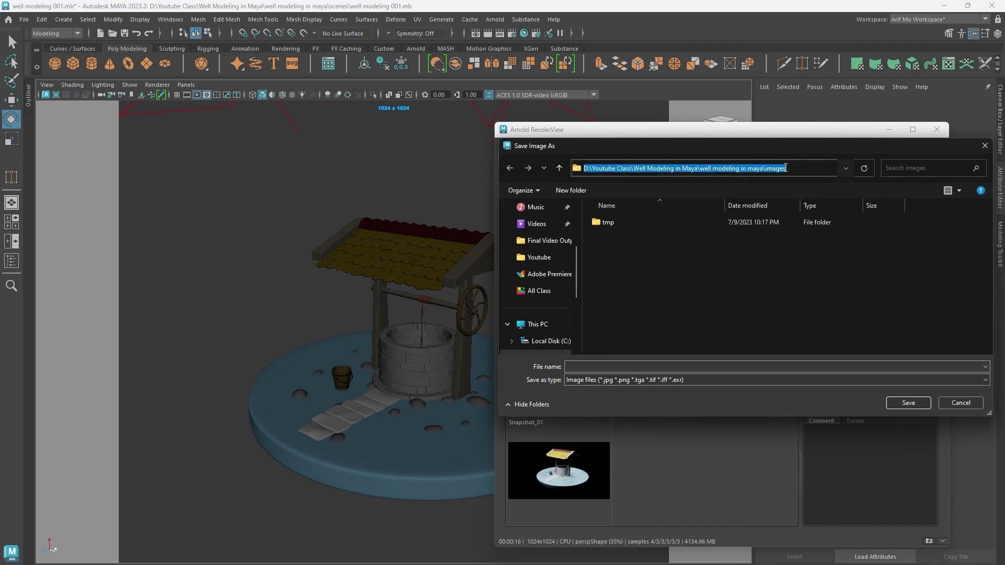
{"action": "left_click", "coordinate": [655, 368]}
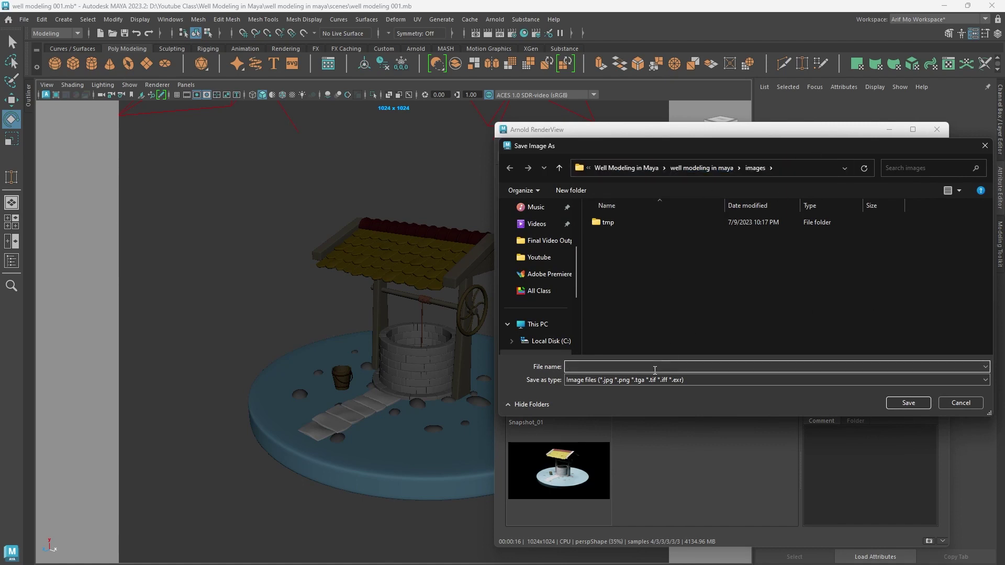
{"action": "type", "text": "well model render 001"}
{"action": "left_click", "coordinate": [897, 400]}
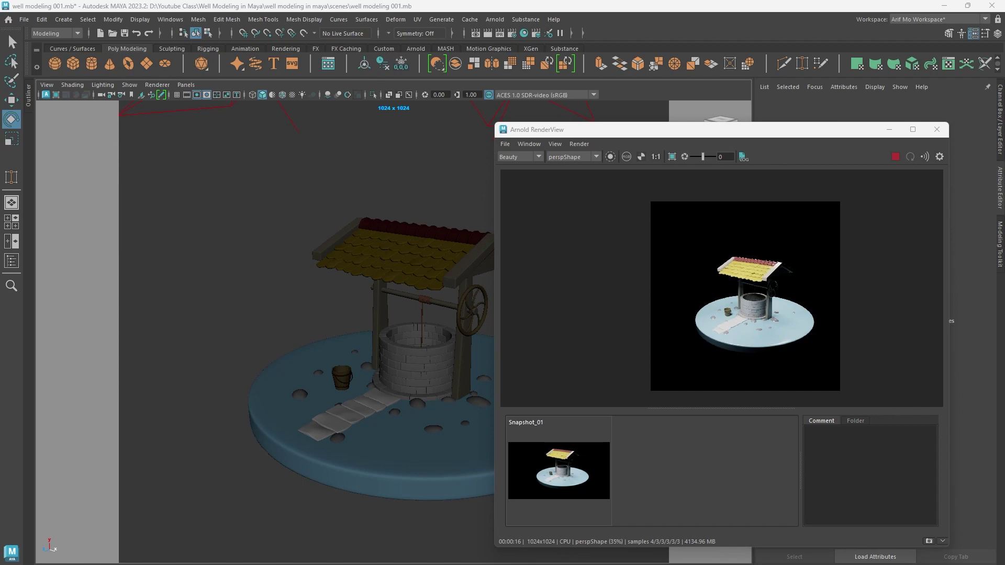
Open the saved render from the images folder to check it, and close the image viewer
{"action": "left_click_drag", "start_coordinate": [859, 81], "coordinate": [616, 101]}
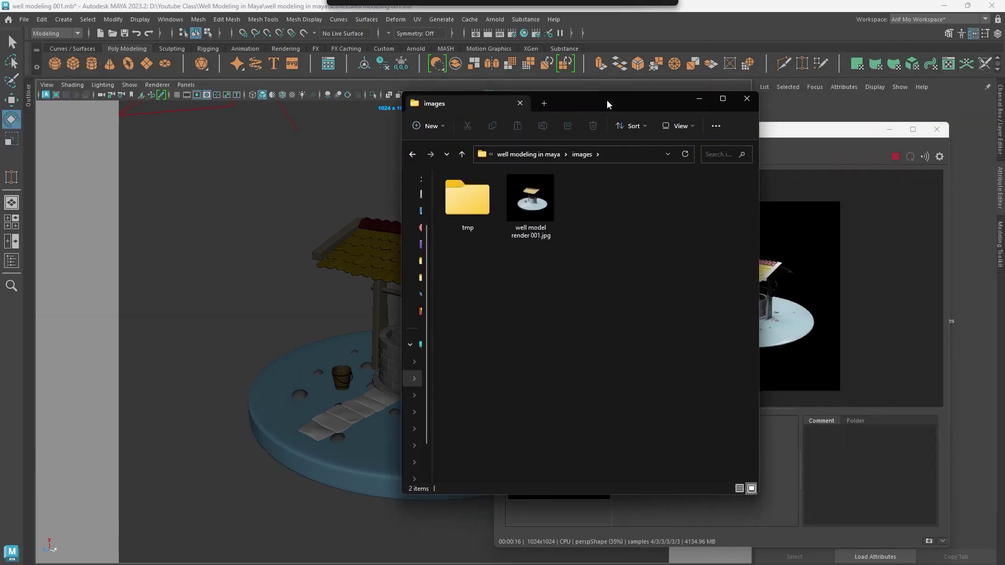
{"action": "left_click", "coordinate": [530, 216]}
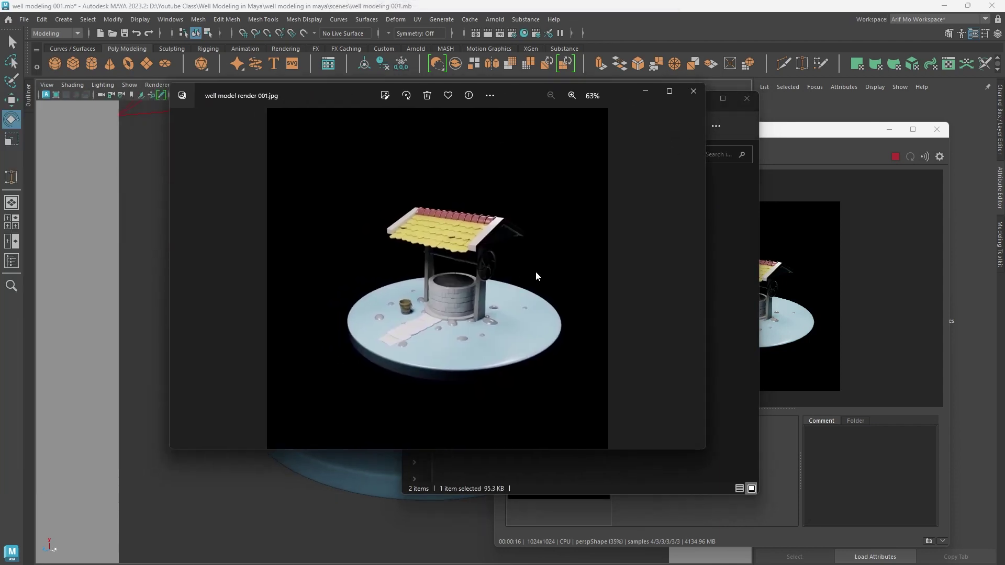
{"action": "left_click", "coordinate": [693, 91]}
{"action": "left_click", "coordinate": [657, 270]}
{"action": "left_click_drag", "start_coordinate": [657, 104], "coordinate": [0, 144]}
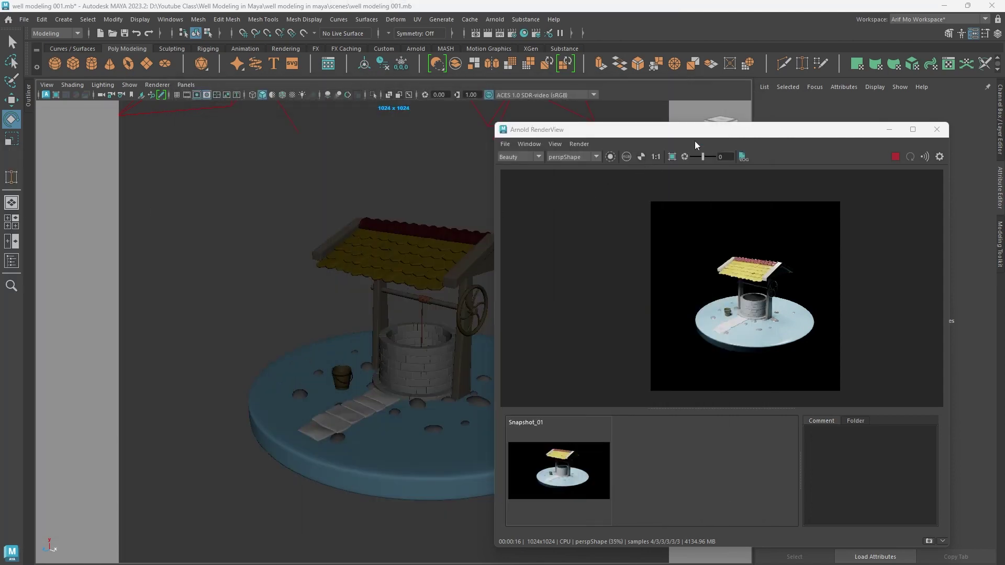
Hide the colored Well1 group and unhide the original Well group so the Arnold render shows the uncolored model
{"action": "left_click", "coordinate": [27, 97]}
{"action": "left_click", "coordinate": [62, 169]}
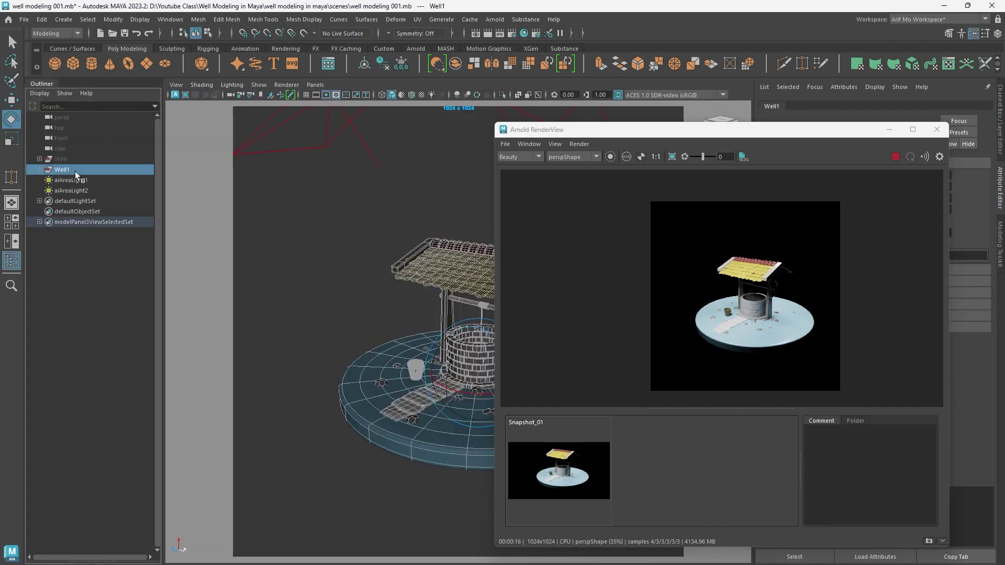
{"action": "scroll", "coordinate": [783, 302], "scroll_direction": "up", "scroll_amount": 2}
{"action": "scroll", "coordinate": [782, 300], "scroll_direction": "up", "scroll_amount": 1}
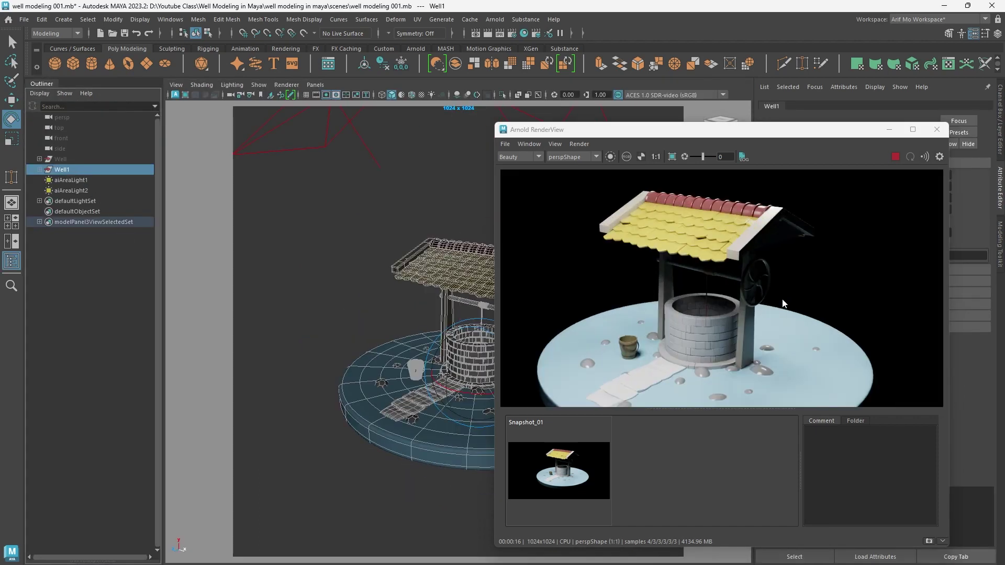
{"action": "scroll", "coordinate": [782, 300], "scroll_direction": "down", "scroll_amount": 2}
{"action": "scroll", "coordinate": [782, 300], "scroll_direction": "up", "scroll_amount": 1}
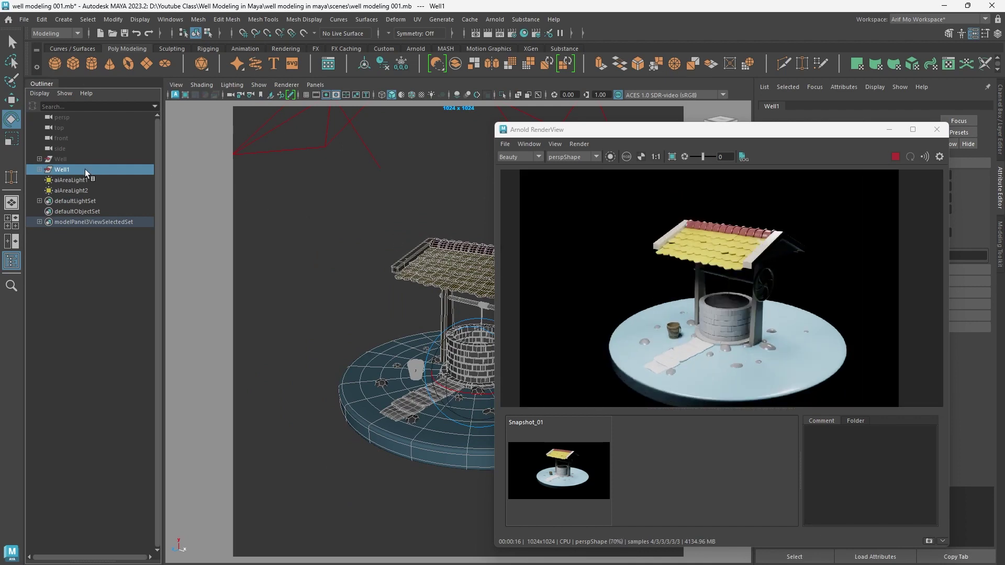
{"action": "key", "text": "ctrl+h"}
{"action": "left_click", "coordinate": [65, 159]}
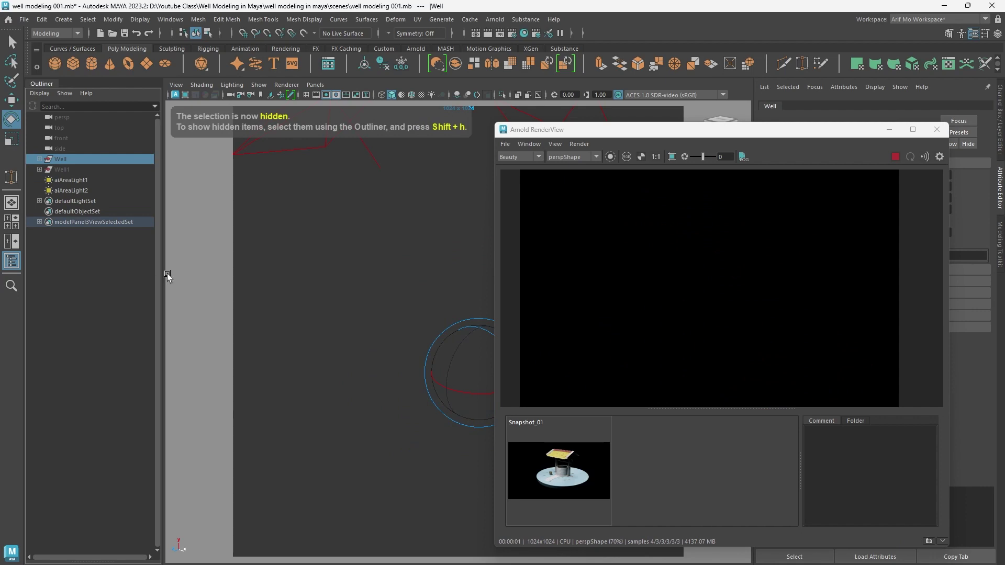
{"action": "key", "text": "shift+h"}
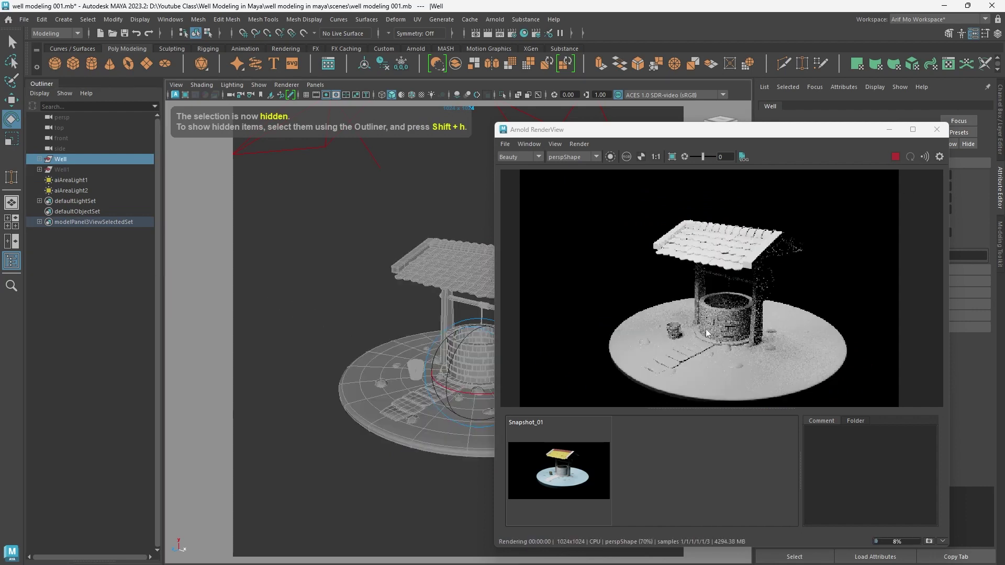
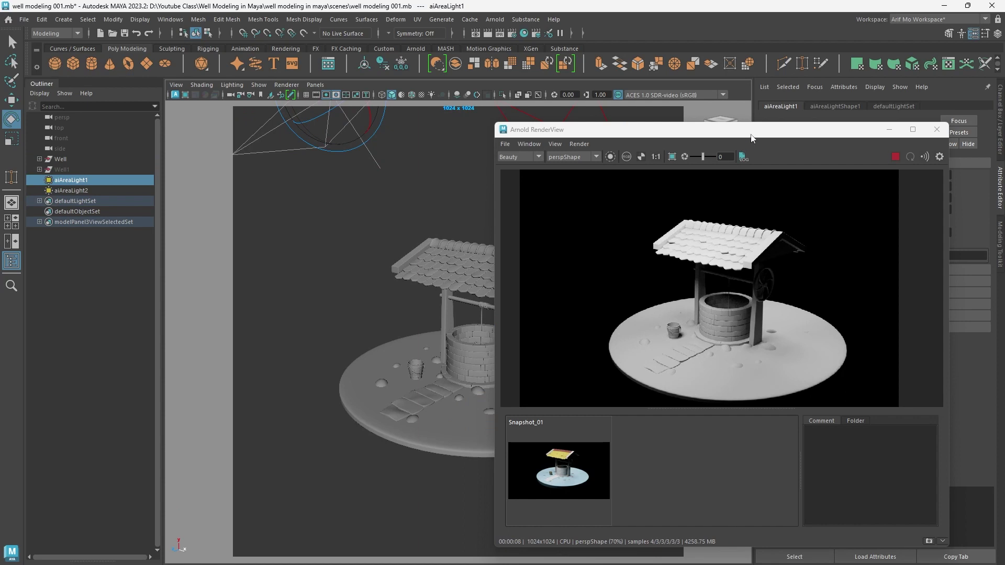
Hide aiAreaLight1 and move the render window aside to expose the viewport
{"action": "left_click_drag", "start_coordinate": [746, 133], "coordinate": [289, 133]}
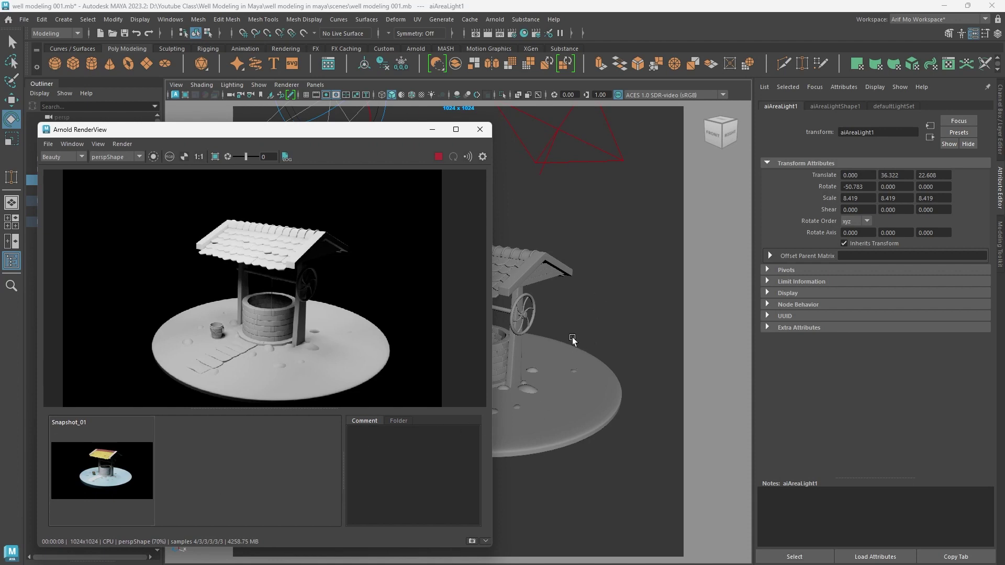
{"action": "left_click_drag", "start_coordinate": [360, 132], "coordinate": [739, 127]}
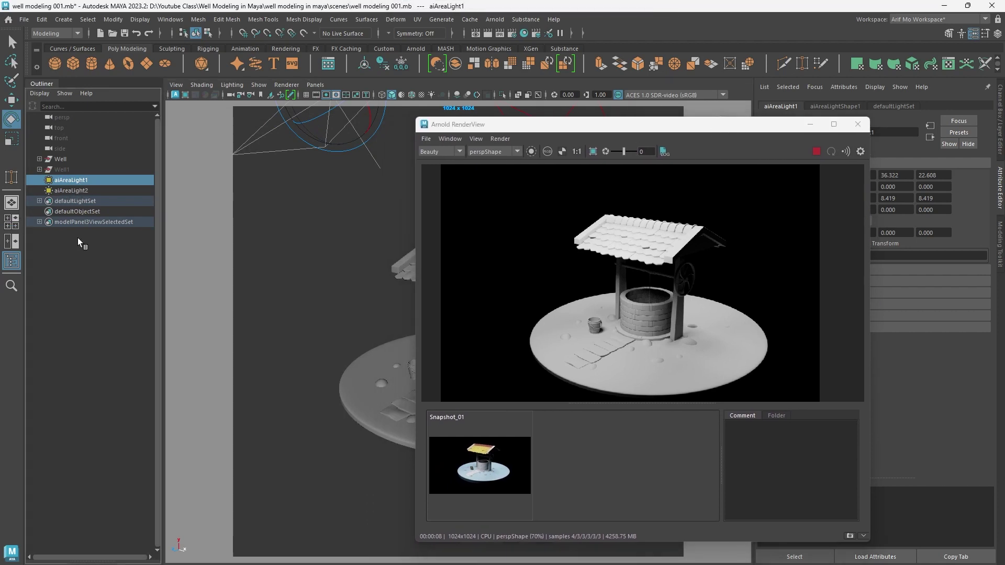
{"action": "key", "text": "ctrl+h"}
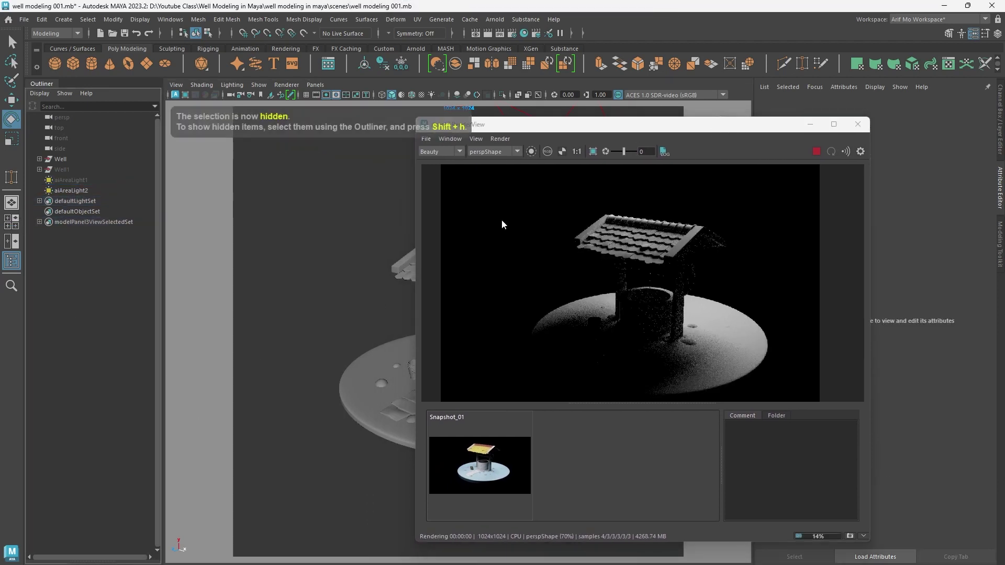
{"action": "left_click_drag", "start_coordinate": [638, 129], "coordinate": [773, 137]}
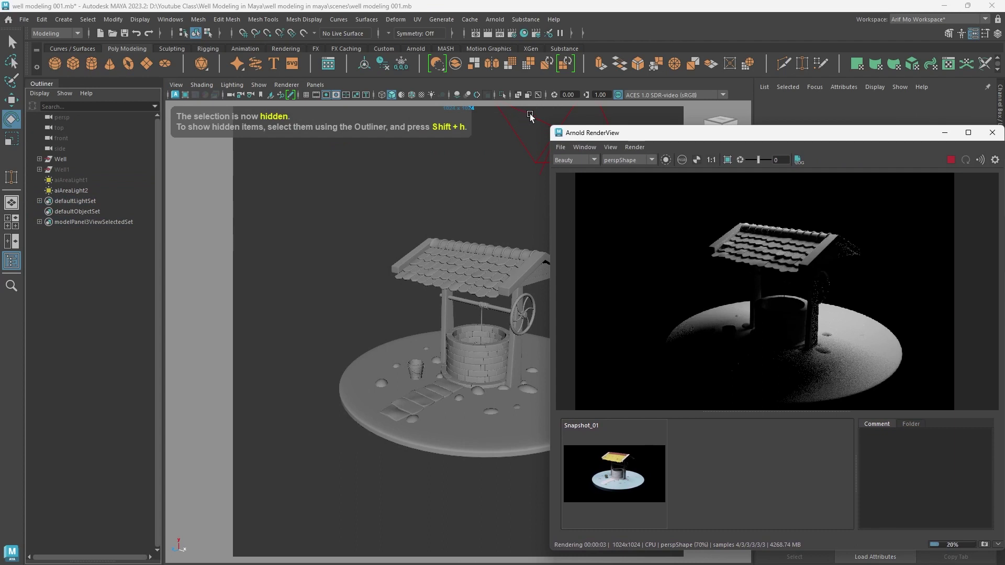
Duplicate aiAreaLight2 and hide the original light
{"action": "left_click", "coordinate": [78, 191]}
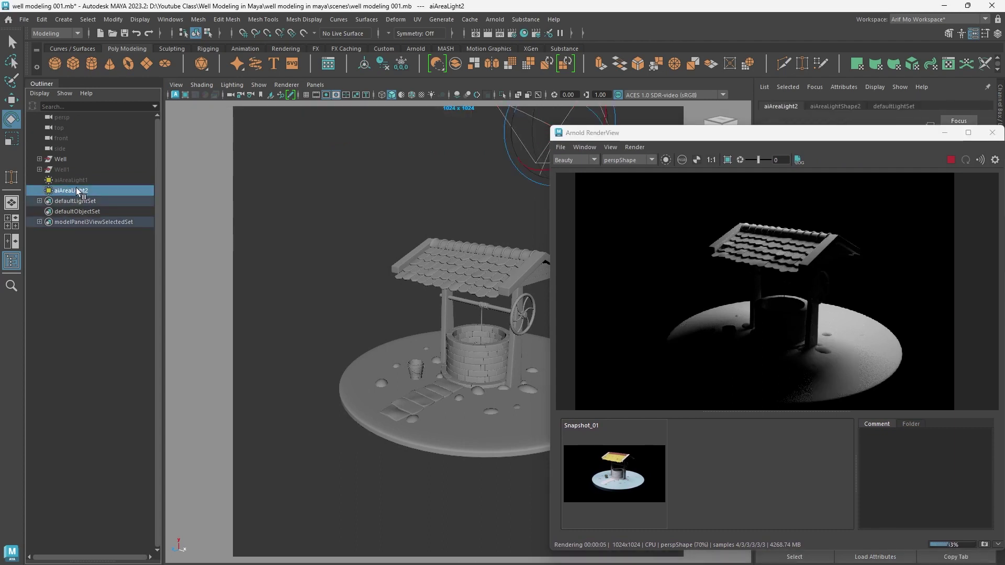
{"action": "key", "text": "ctrl+d"}
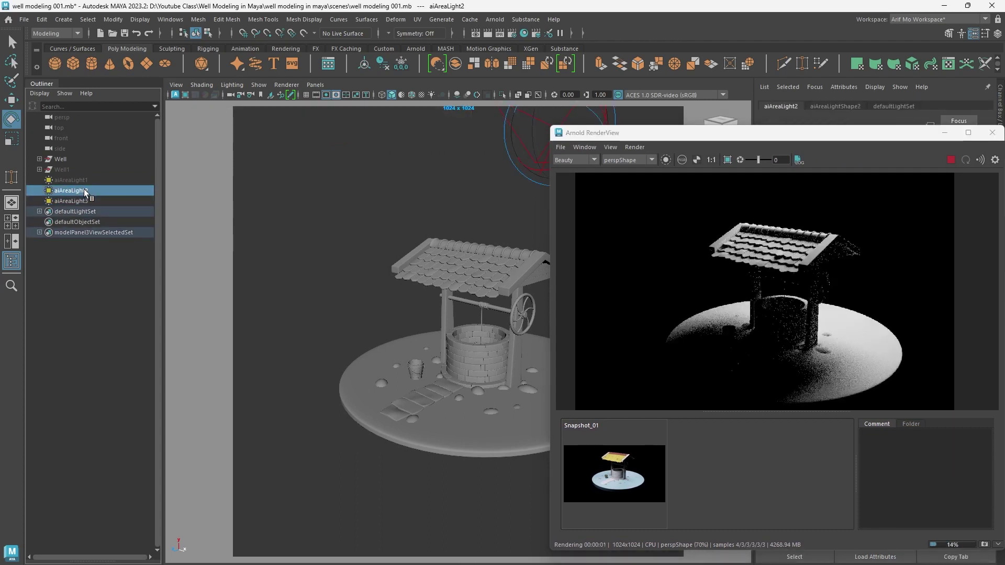
{"action": "key", "text": "w"}
{"action": "key", "text": "ctrl+h"}
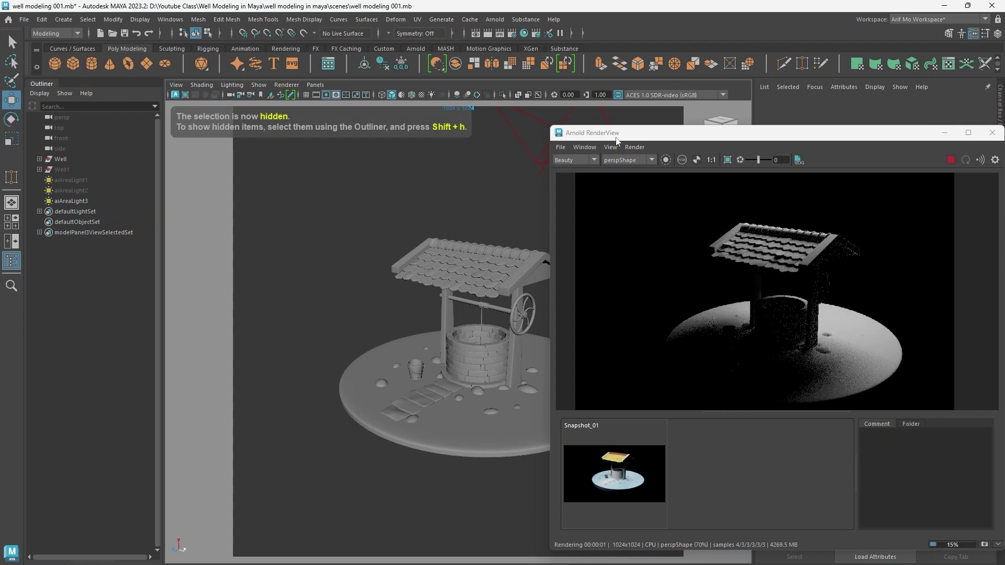
{"action": "left_click_drag", "start_coordinate": [637, 135], "coordinate": [585, 140]}
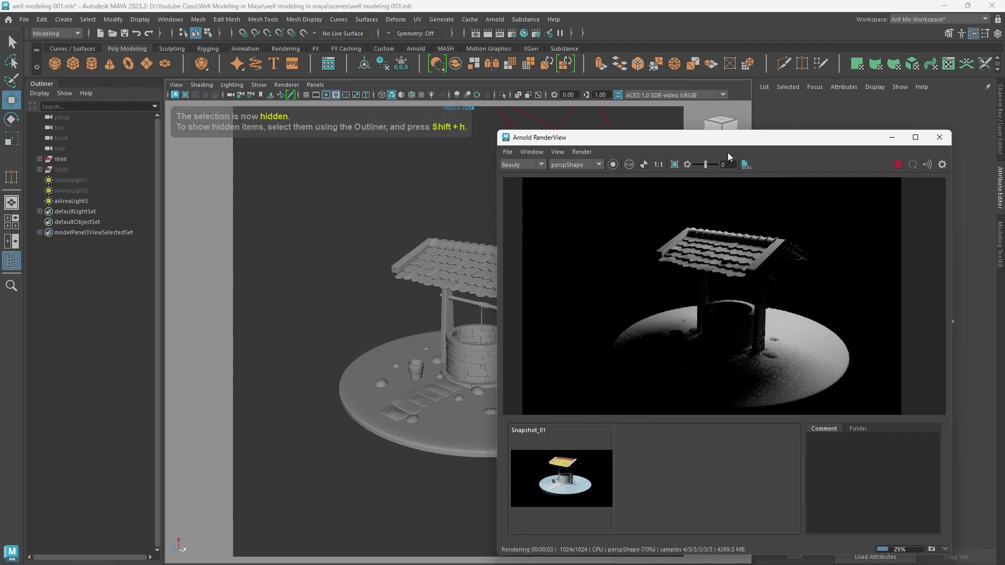
Move the render window off the viewport and frame the well and its base larger inside the resolution gate
{"action": "left_click_drag", "start_coordinate": [739, 145], "coordinate": [0, 131]}
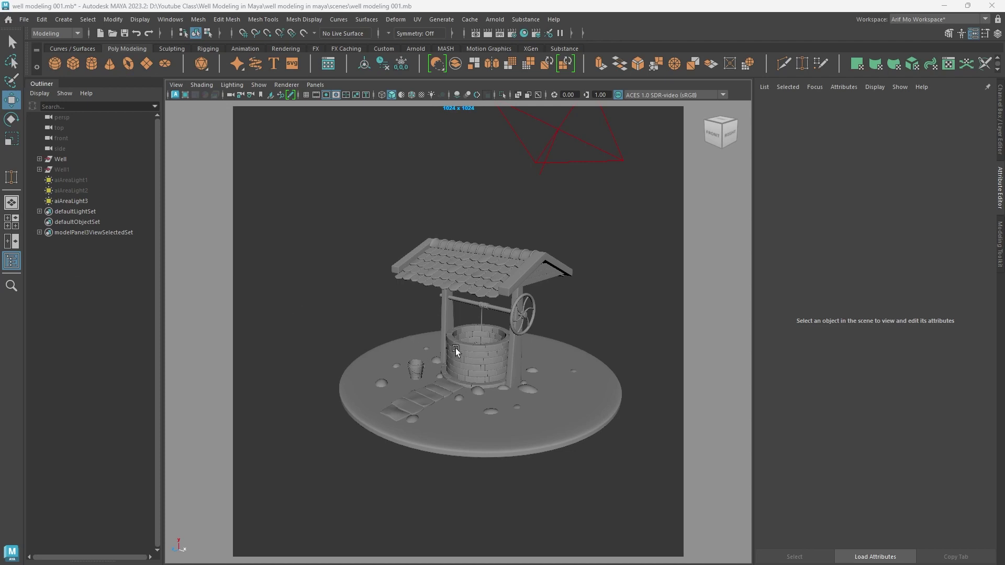
{"action": "left_click", "coordinate": [461, 304]}
{"action": "scroll", "coordinate": [487, 304], "scroll_direction": "up", "scroll_amount": 4}
{"action": "right_click_drag", "start_coordinate": [500, 306], "coordinate": [501, 306], "text": "alt"}
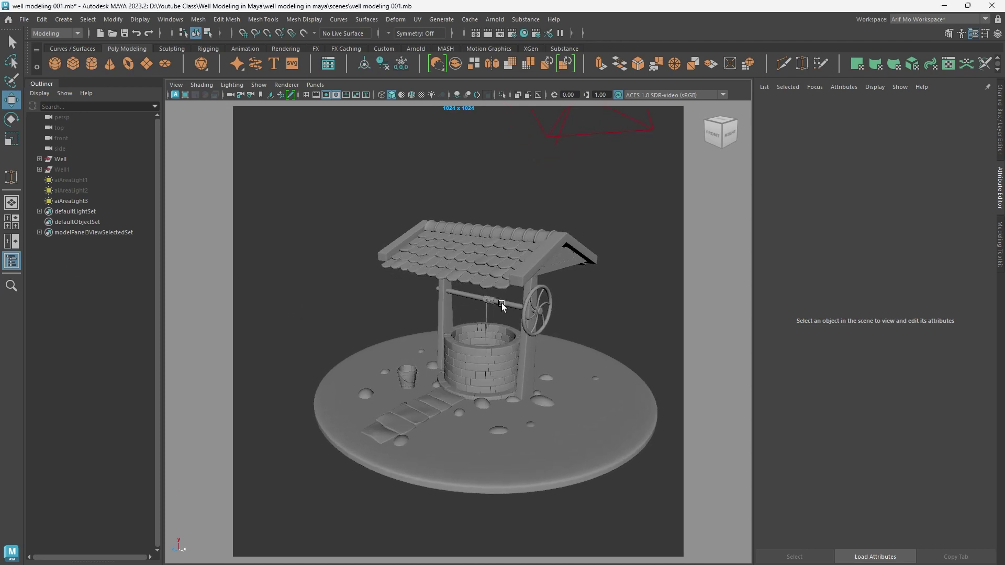
{"action": "middle_click_drag", "start_coordinate": [563, 312], "coordinate": [547, 311], "text": "alt"}
{"action": "right_click_drag", "start_coordinate": [595, 314], "coordinate": [601, 317], "text": "alt"}
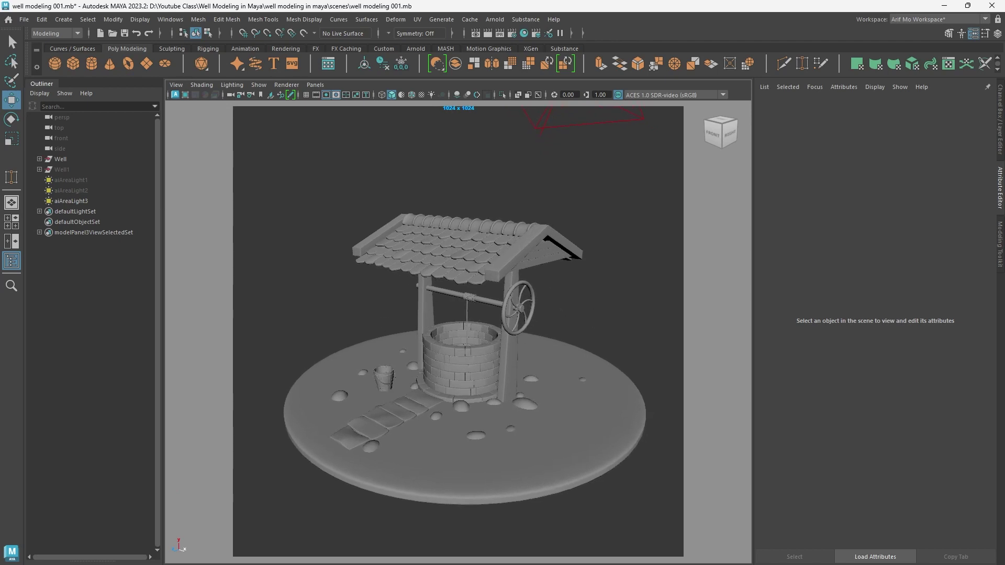
Check the new framing in the full Arnold render image, stop the render, and move its window away
{"action": "left_click_drag", "start_coordinate": [0, 83], "coordinate": [248, 82]}
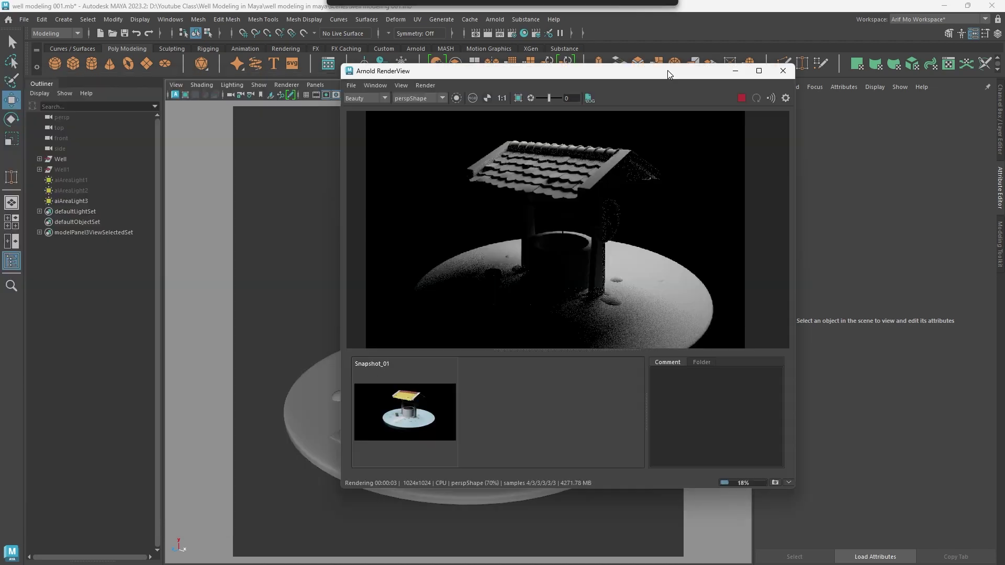
{"action": "left_click_drag", "start_coordinate": [667, 70], "coordinate": [713, 85]}
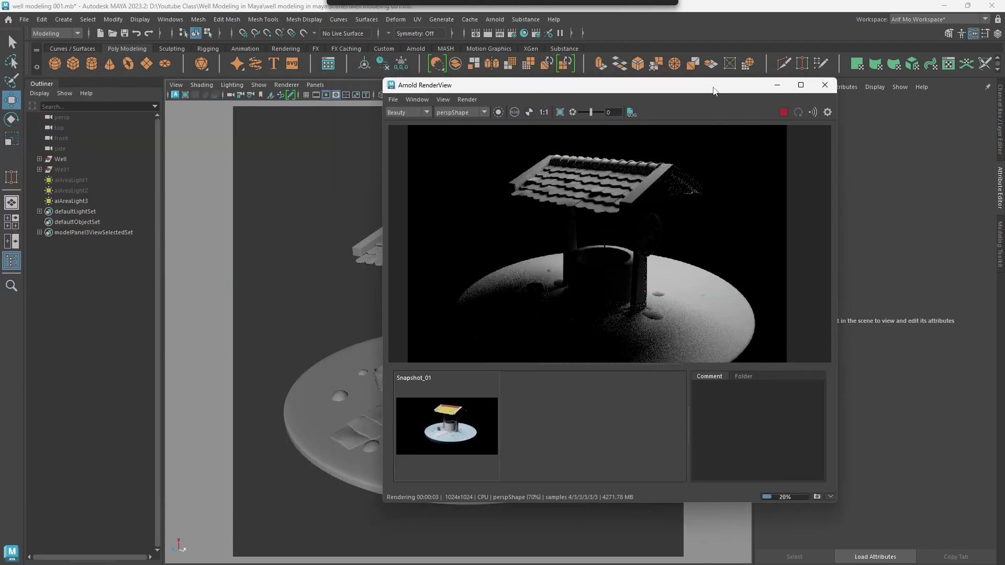
{"action": "scroll", "coordinate": [601, 269], "scroll_direction": "up", "scroll_amount": 2}
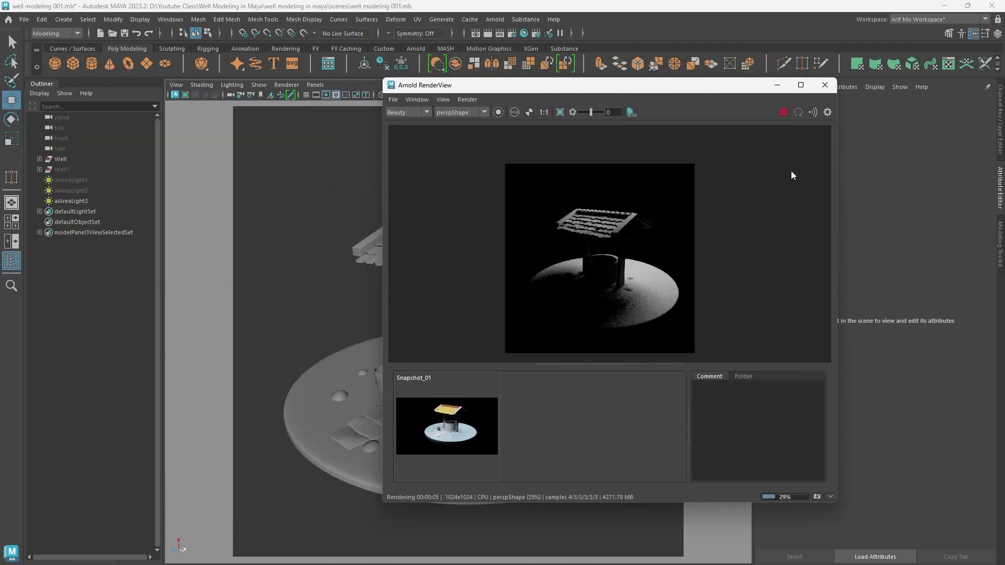
{"action": "left_click", "coordinate": [783, 112]}
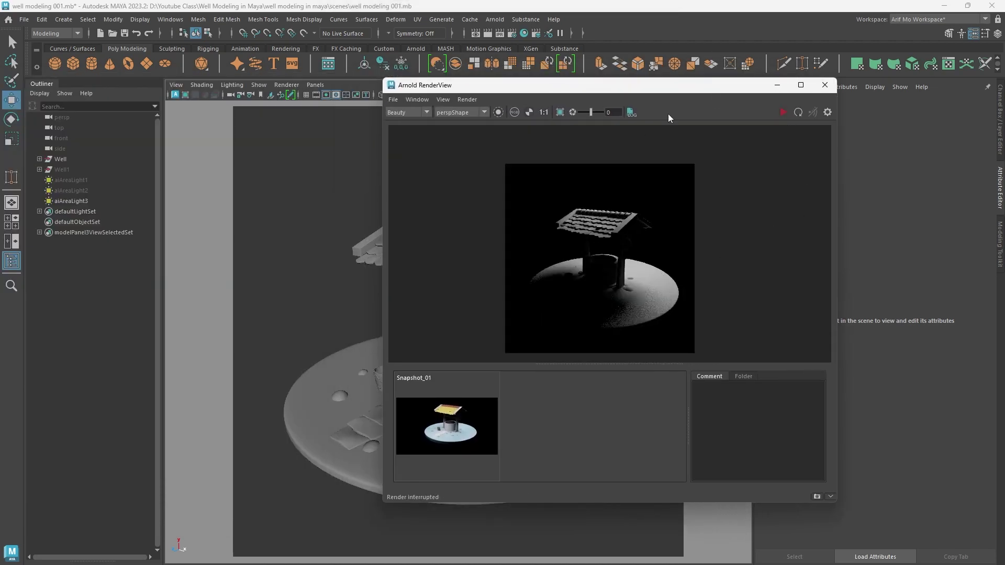
{"action": "left_click_drag", "start_coordinate": [736, 85], "coordinate": [1004, 116]}
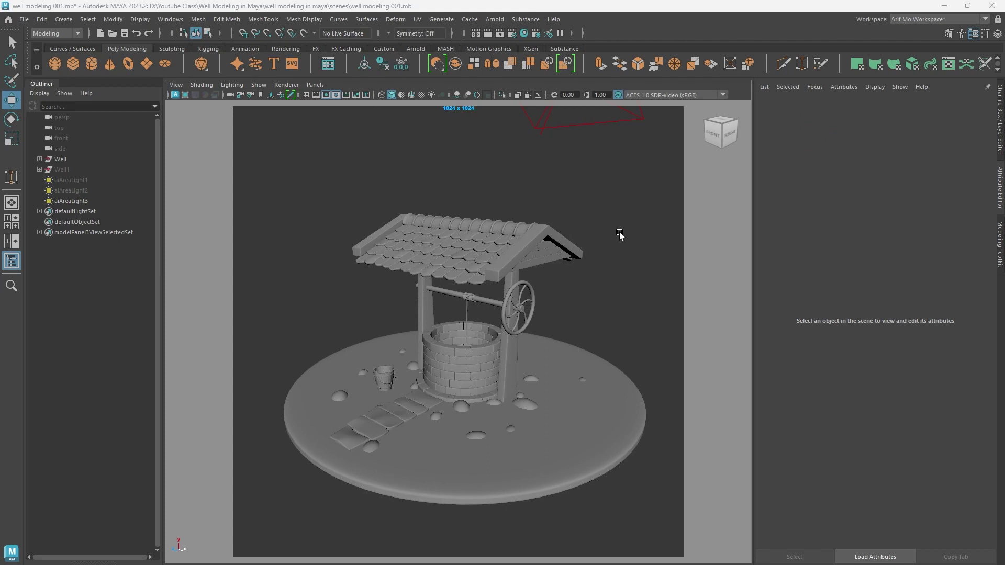
Create a new perspective camera for the viewport and frame the well together with the area light above it
{"action": "left_click", "coordinate": [315, 85]}
{"action": "mouse_move", "coordinate": [335, 97]}
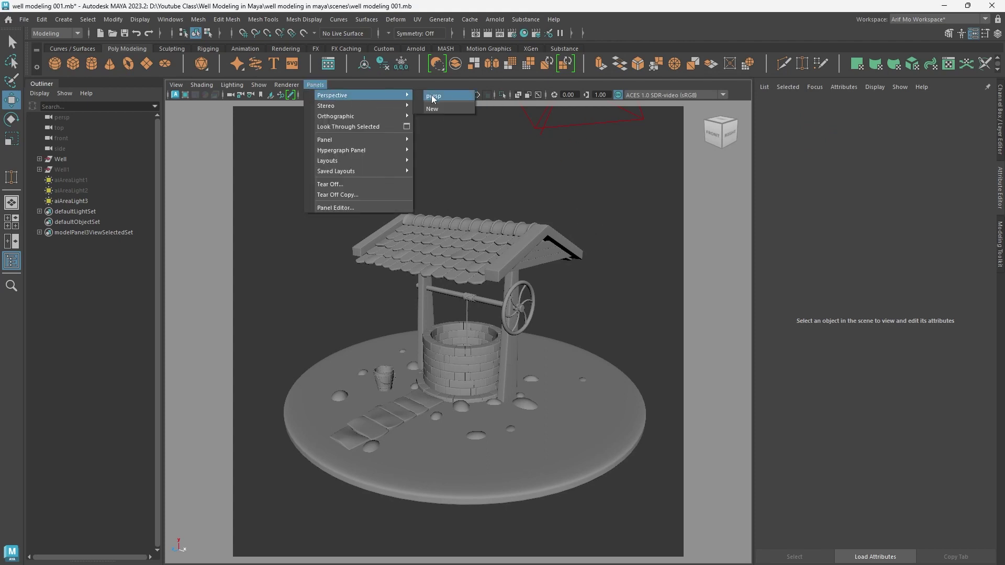
{"action": "left_click", "coordinate": [437, 108]}
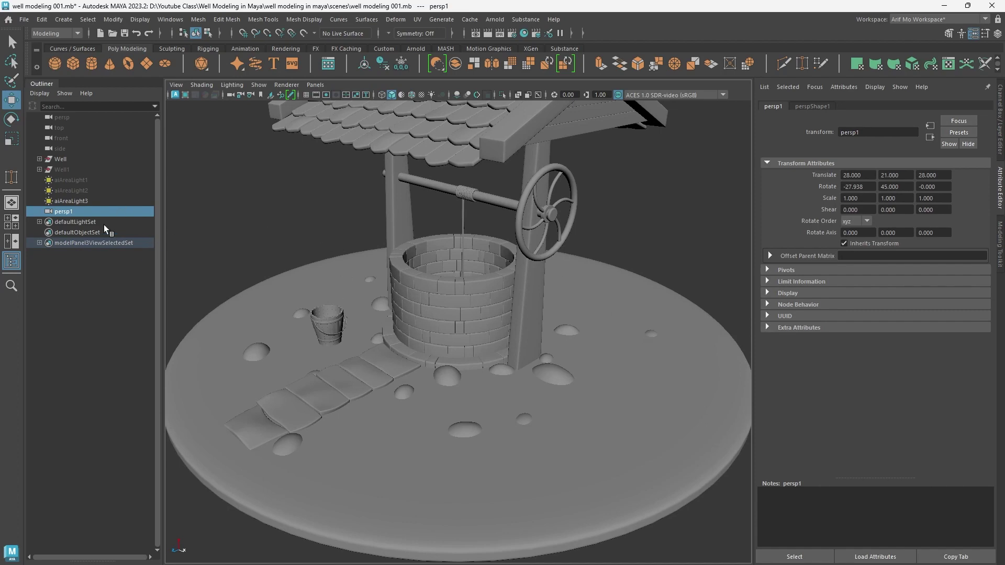
{"action": "scroll", "coordinate": [497, 379], "scroll_direction": "down", "scroll_amount": 4}
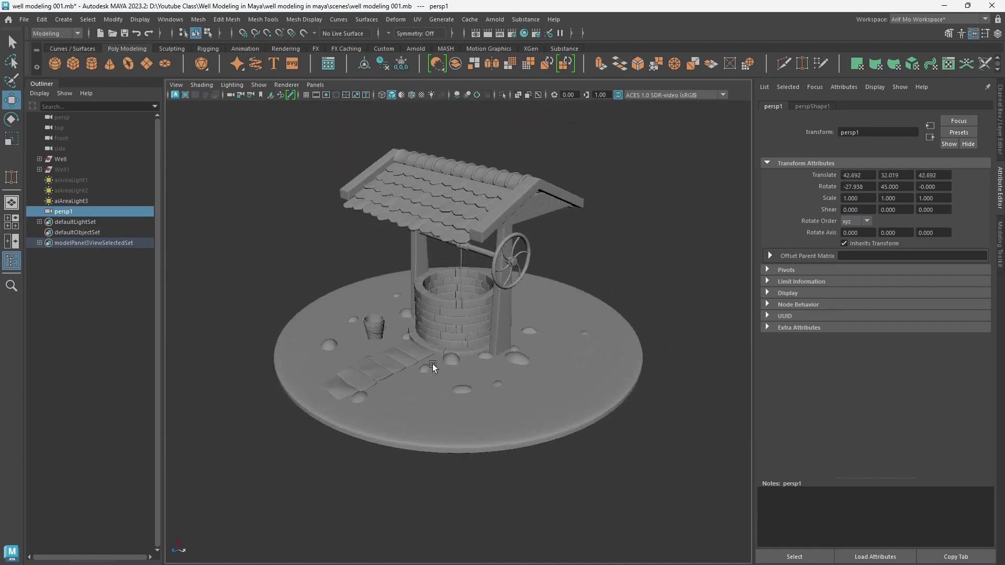
{"action": "right_click_drag", "start_coordinate": [494, 361], "coordinate": [394, 356], "text": "alt"}
{"action": "middle_click_drag", "start_coordinate": [402, 353], "coordinate": [394, 396], "text": "alt"}
{"action": "right_click_drag", "start_coordinate": [430, 389], "coordinate": [492, 391], "text": "alt"}
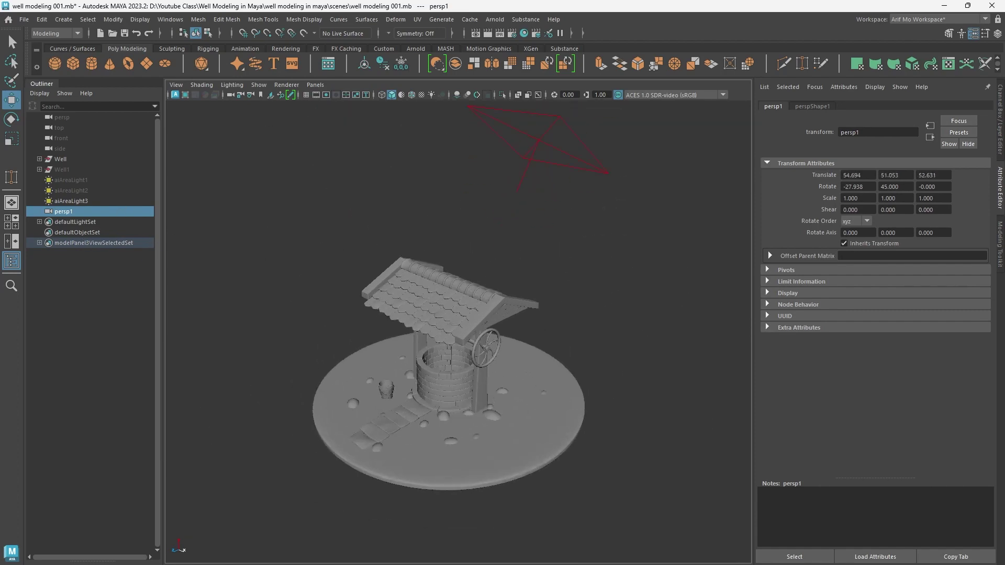
Restart the Arnold render through perspShape, test viewport zooming with the new camera, and move the render window away
{"action": "left_click_drag", "start_coordinate": [0, 110], "coordinate": [863, 118]}
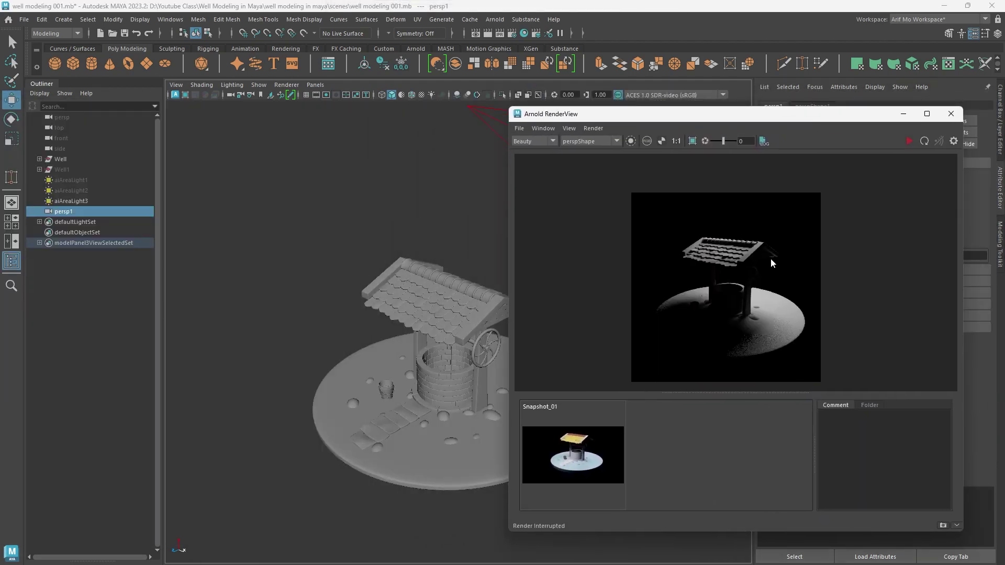
{"action": "left_click", "coordinate": [909, 141]}
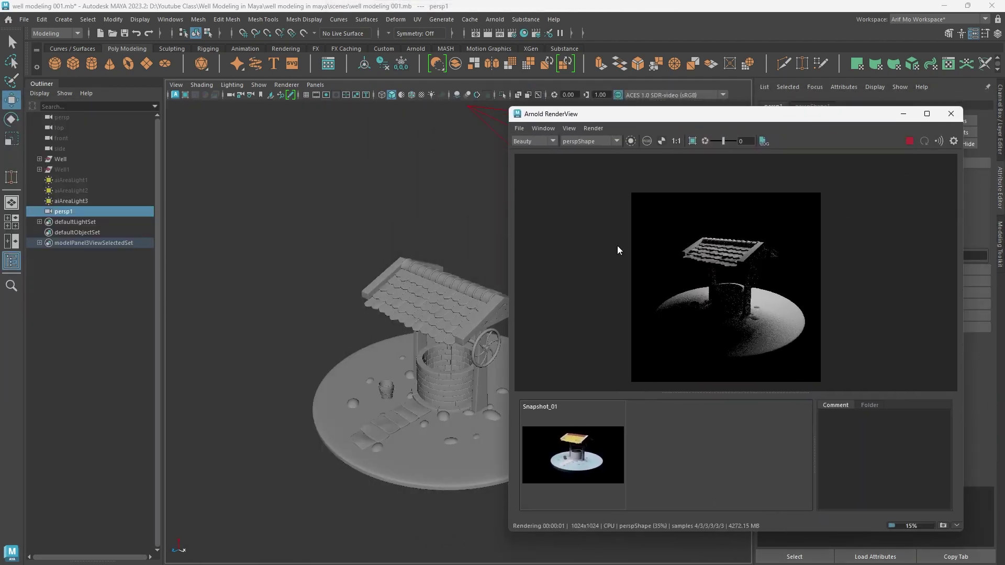
{"action": "scroll", "coordinate": [377, 291], "scroll_direction": "down", "scroll_amount": 5}
{"action": "scroll", "coordinate": [389, 288], "scroll_direction": "up", "scroll_amount": 5}
{"action": "scroll", "coordinate": [388, 287], "scroll_direction": "down", "scroll_amount": 3}
{"action": "scroll", "coordinate": [476, 317], "scroll_direction": "up", "scroll_amount": 4}
{"action": "left_click_drag", "start_coordinate": [757, 118], "coordinate": [0, 193]}
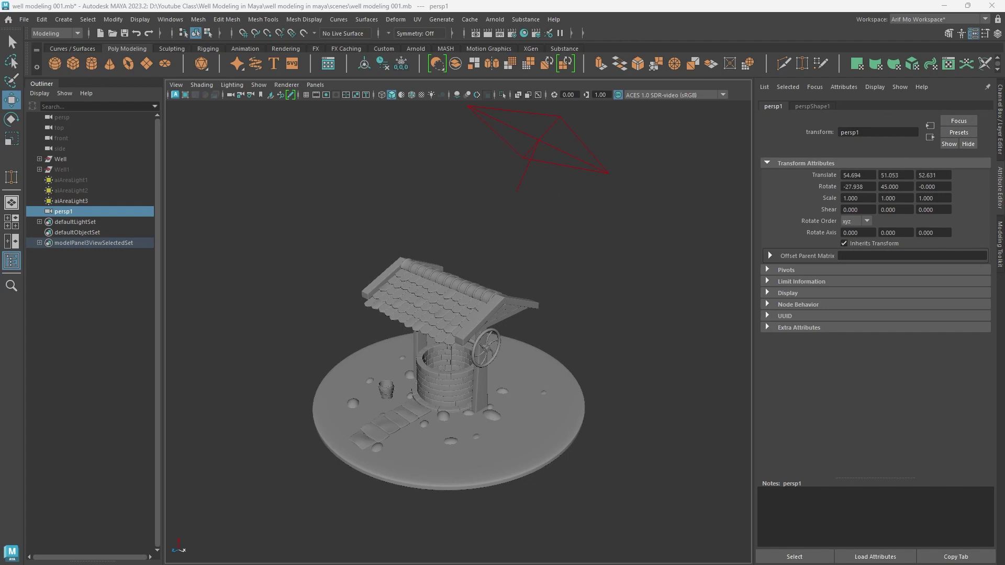
Rotate the duplicated area light to about -95° in X and move it directly above the well, at a height of about 43.7
{"action": "right_click_drag", "start_coordinate": [509, 379], "coordinate": [419, 373], "text": "alt"}
{"action": "left_click_drag", "start_coordinate": [419, 373], "coordinate": [382, 361], "text": "alt"}
{"action": "right_click_drag", "start_coordinate": [408, 366], "coordinate": [555, 357], "text": "alt"}
{"action": "middle_click_drag", "start_coordinate": [556, 357], "coordinate": [574, 385], "text": "alt"}
{"action": "right_click_drag", "start_coordinate": [573, 385], "coordinate": [584, 379], "text": "alt"}
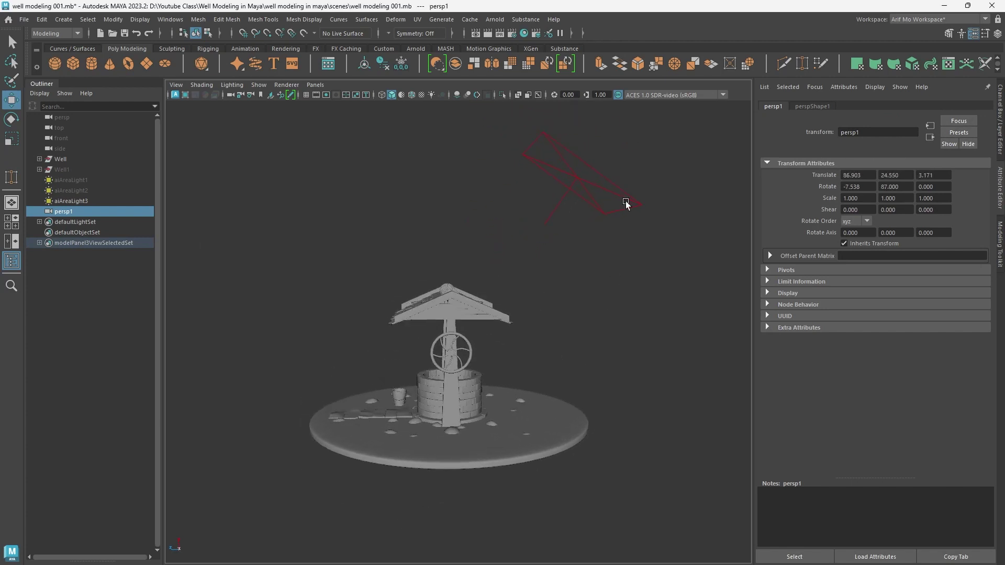
{"action": "left_click", "coordinate": [622, 186]}
{"action": "key", "text": "e"}
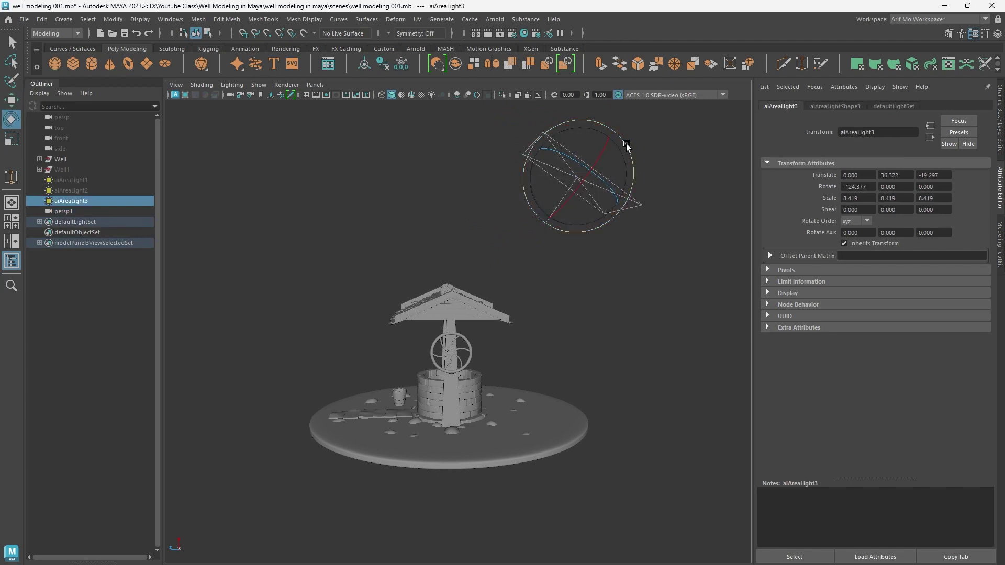
{"action": "left_click_drag", "start_coordinate": [626, 146], "coordinate": [591, 313], "text": "alt"}
{"action": "left_click_drag", "start_coordinate": [601, 213], "coordinate": [457, 78]}
{"action": "key", "text": "w"}
{"action": "right_click_drag", "start_coordinate": [520, 243], "coordinate": [429, 252], "text": "alt"}
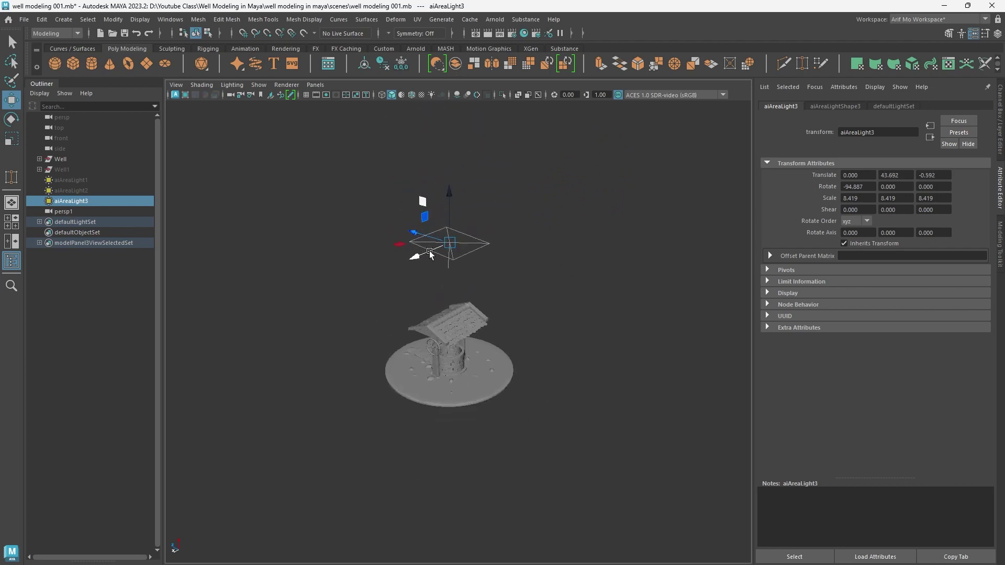
View the raised light and the well from the side and collapse the Outliner to enlarge the viewport
{"action": "left_click_drag", "start_coordinate": [429, 253], "coordinate": [614, 335], "text": "alt"}
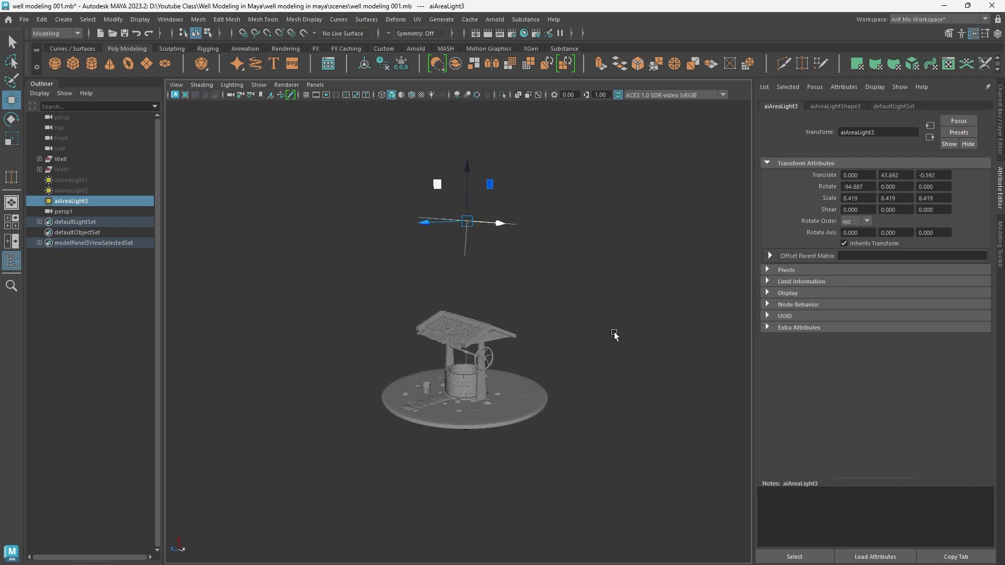
{"action": "scroll", "coordinate": [615, 335], "scroll_direction": "up", "scroll_amount": 1}
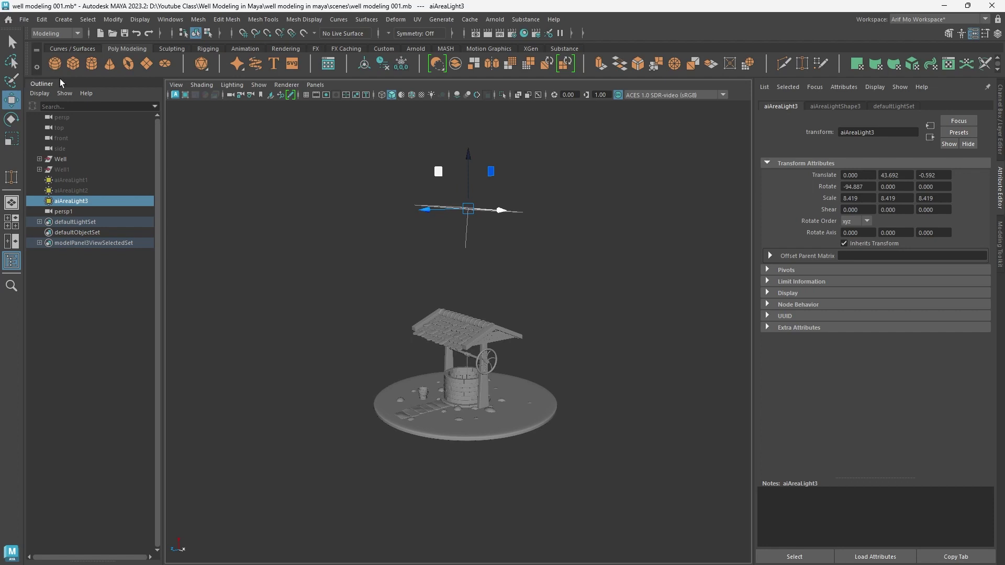
{"action": "left_click", "coordinate": [11, 260]}
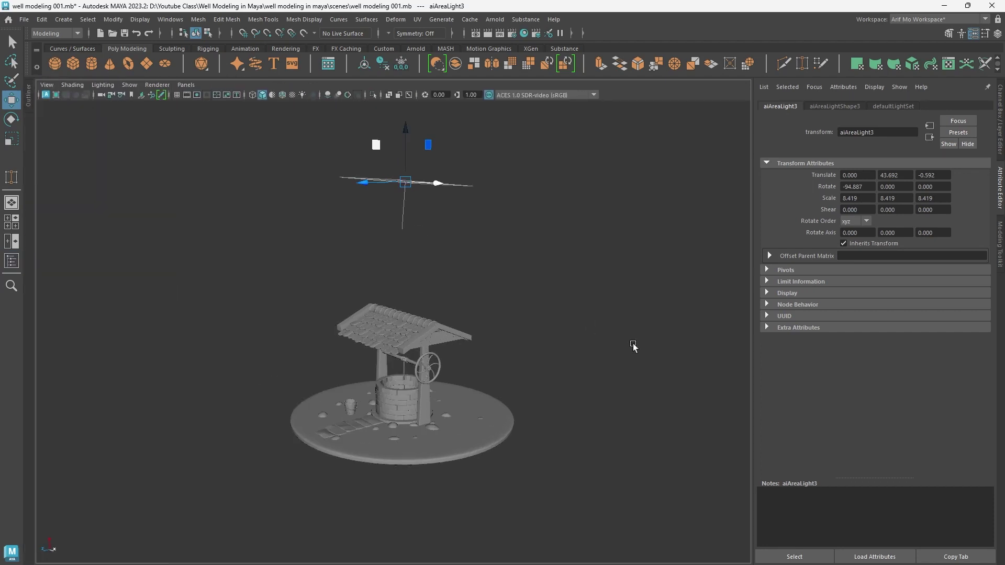
Switch the viewport to full screen and frame the well together with the area light above it
{"action": "scroll", "coordinate": [602, 351], "scroll_direction": "up", "scroll_amount": 2}
{"action": "key", "text": "ctrl+space"}
{"action": "scroll", "coordinate": [678, 399], "scroll_direction": "down", "scroll_amount": 5}
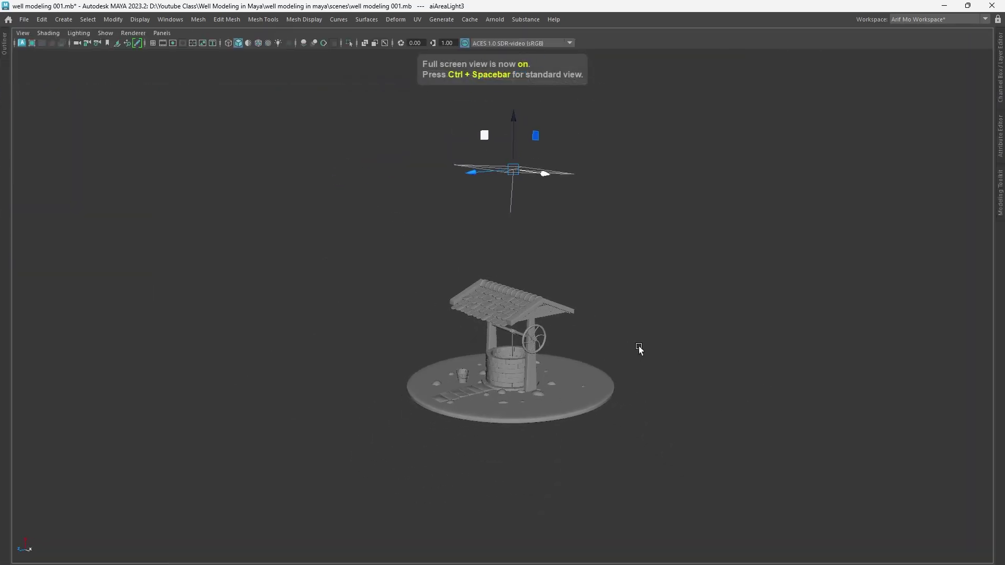
{"action": "middle_click_drag", "start_coordinate": [623, 334], "coordinate": [614, 345], "text": "alt"}
{"action": "scroll", "coordinate": [662, 352], "scroll_direction": "up", "scroll_amount": 1}
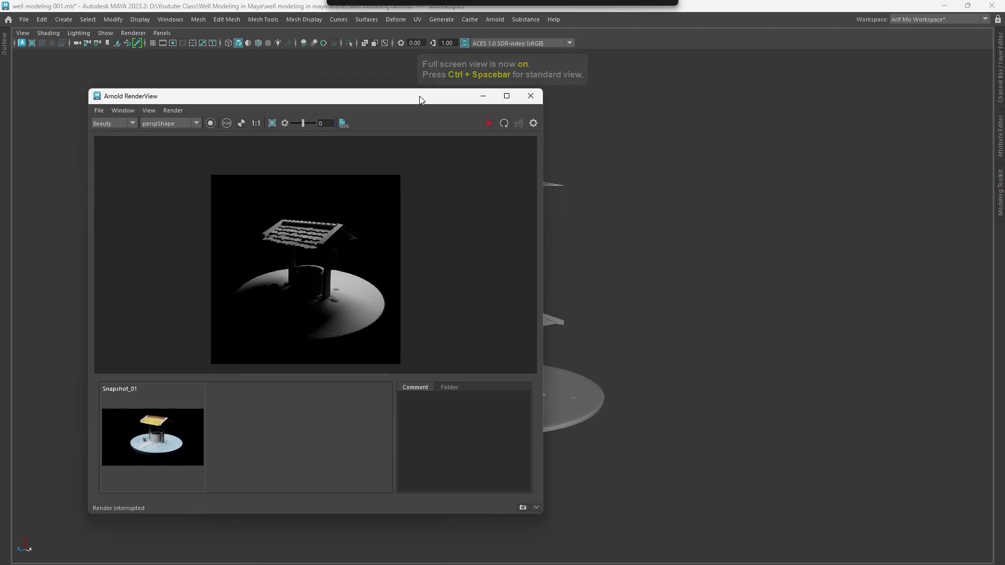
Store a snapshot of the current render and restart the Arnold render through perspShape
{"action": "left_click_drag", "start_coordinate": [419, 96], "coordinate": [344, 116]}
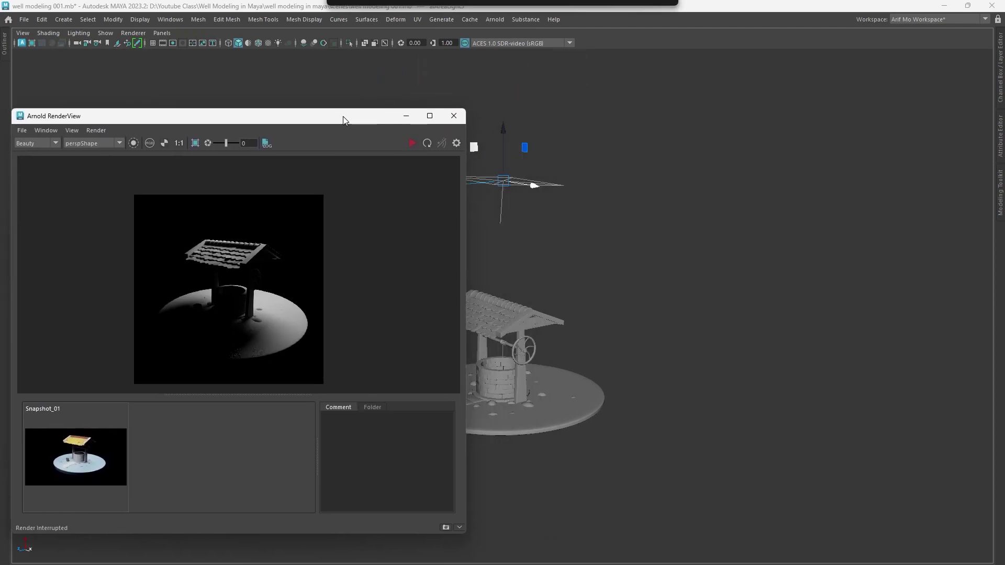
{"action": "left_click", "coordinate": [444, 527]}
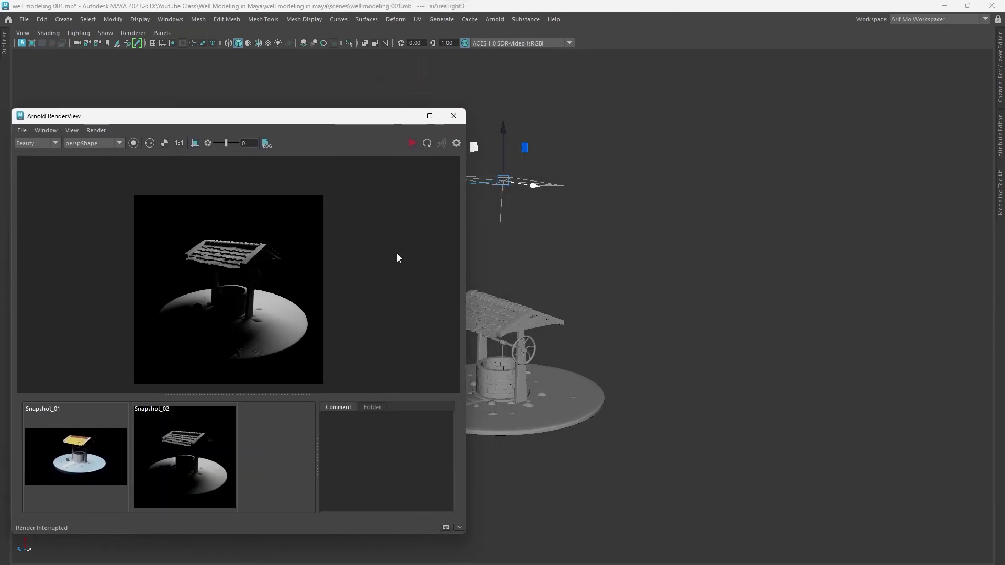
{"action": "left_click", "coordinate": [413, 143]}
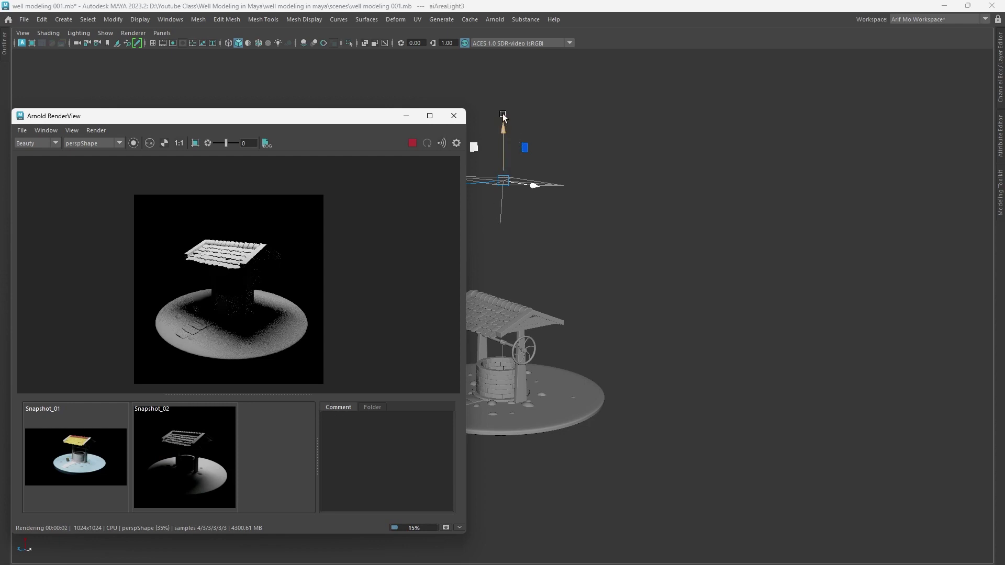
Raise the overhead area light to a height of about 49.4, duplicate it, and shift the copy to about 20.95 in Z
{"action": "left_click_drag", "start_coordinate": [503, 128], "coordinate": [503, 99]}
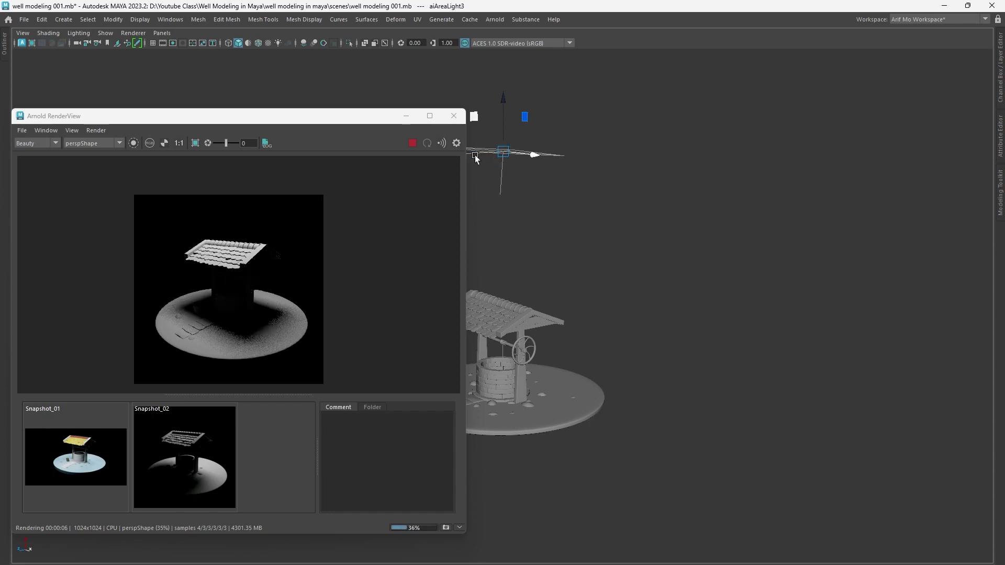
{"action": "key", "text": "ctrl+d"}
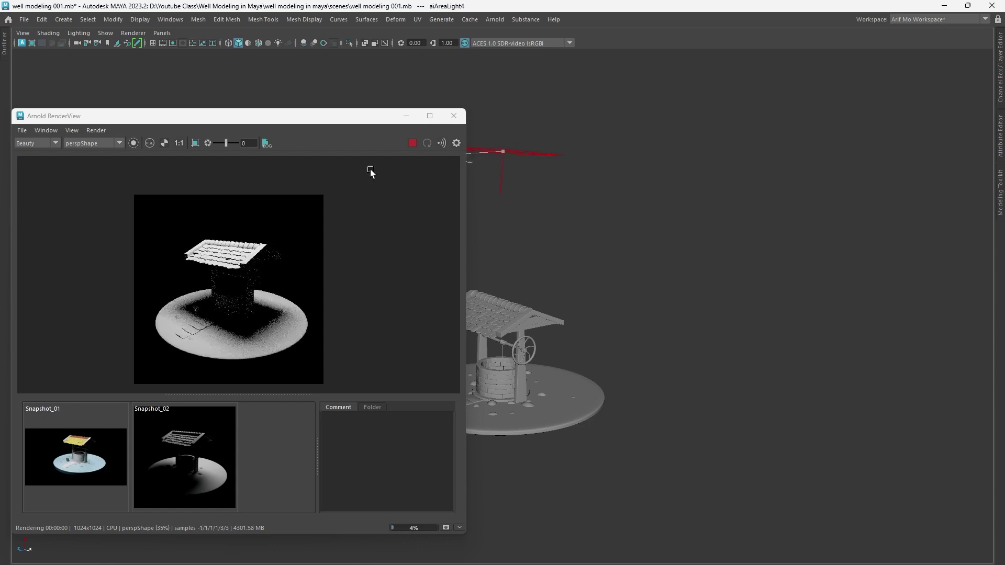
{"action": "key", "text": "e"}
Enlarge the render window, place it clear of the model, and frame the well with both area lights in the viewport
{"action": "left_click_drag", "start_coordinate": [389, 119], "coordinate": [1004, 162]}
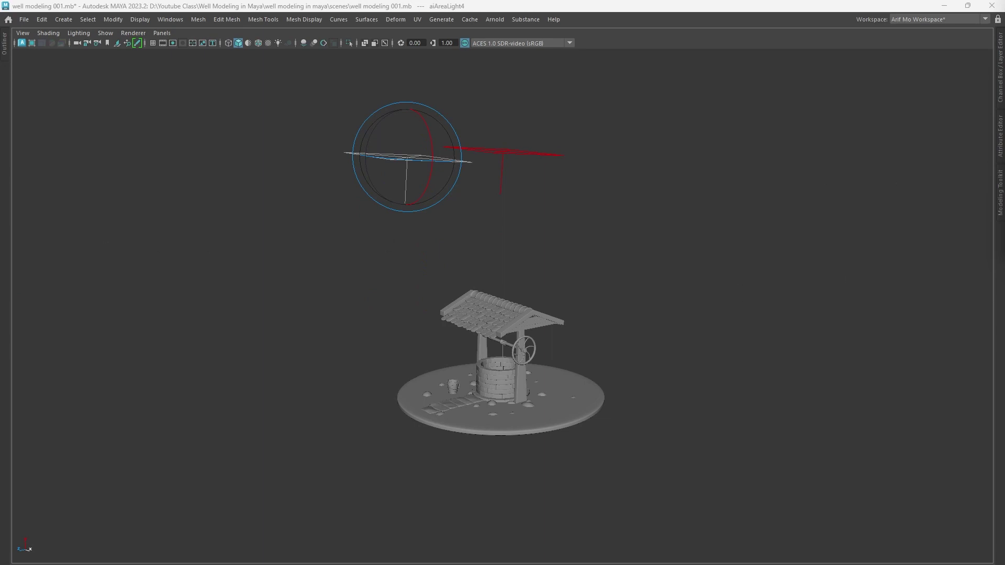
{"action": "left_click_drag", "start_coordinate": [1004, 47], "coordinate": [691, 172]}
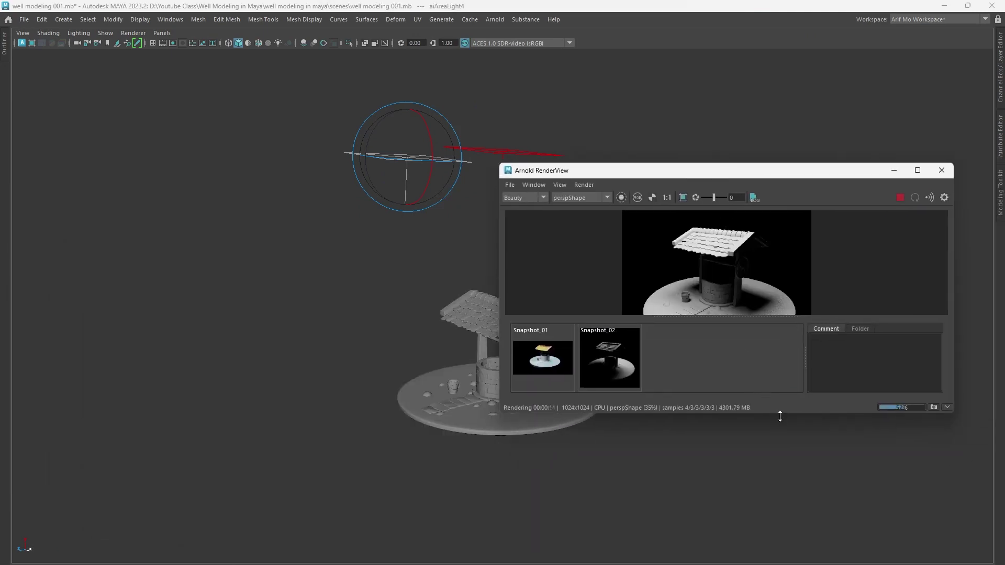
{"action": "left_click_drag", "start_coordinate": [780, 416], "coordinate": [782, 530]}
{"action": "left_click_drag", "start_coordinate": [796, 173], "coordinate": [828, 136]}
{"action": "right_click_drag", "start_coordinate": [311, 337], "coordinate": [336, 327], "text": "alt"}
{"action": "middle_click_drag", "start_coordinate": [336, 327], "coordinate": [209, 322], "text": "alt"}
{"action": "right_click_drag", "start_coordinate": [208, 323], "coordinate": [434, 328], "text": "alt"}
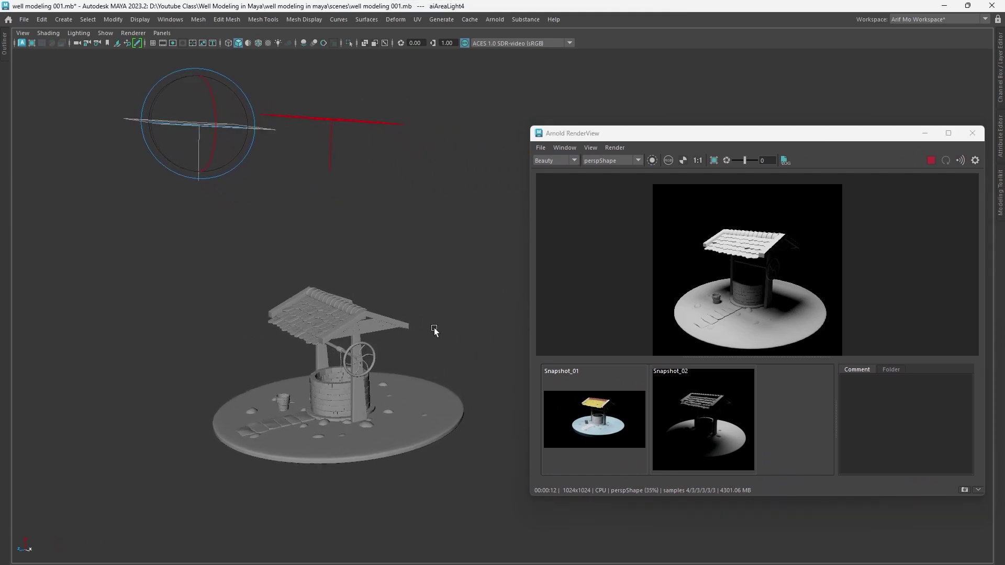
{"action": "left_click_drag", "start_coordinate": [434, 330], "coordinate": [456, 312], "text": "alt"}
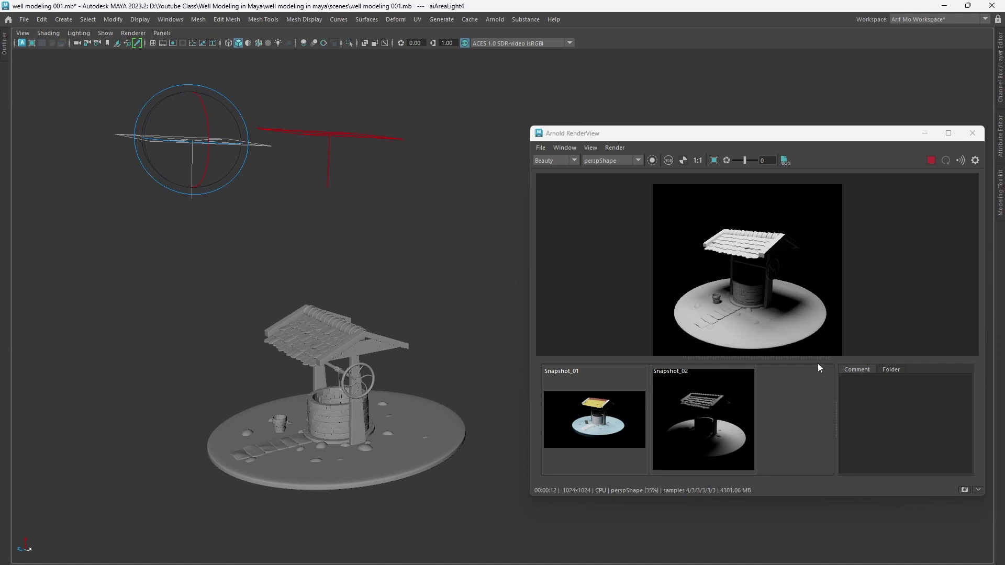
Shrink the snapshot strip to give the render image more room and check the well's shading up close
{"action": "left_click_drag", "start_coordinate": [814, 357], "coordinate": [823, 439]}
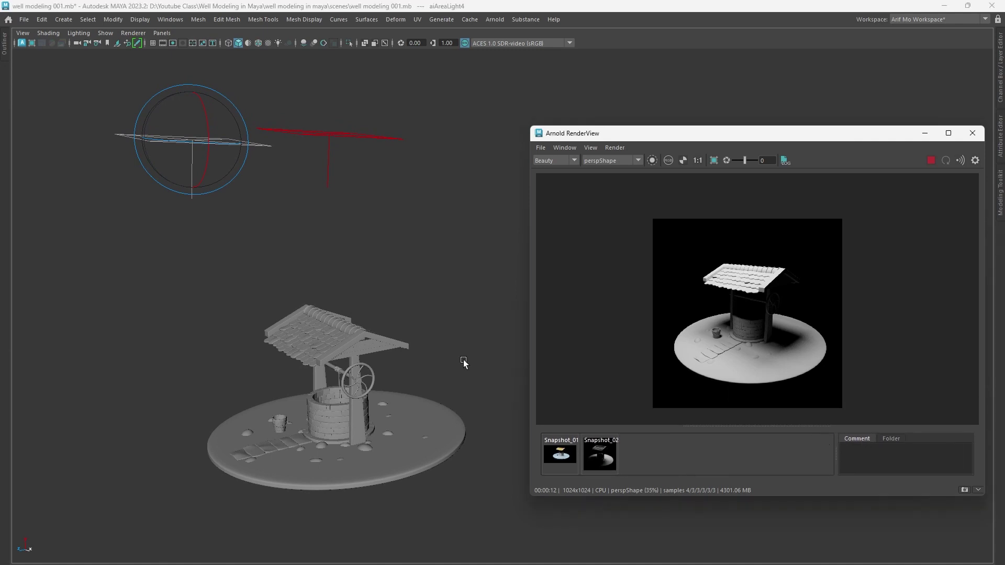
{"action": "scroll", "coordinate": [768, 304], "scroll_direction": "up", "scroll_amount": 3}
{"action": "middle_click_drag", "start_coordinate": [769, 304], "coordinate": [791, 265]}
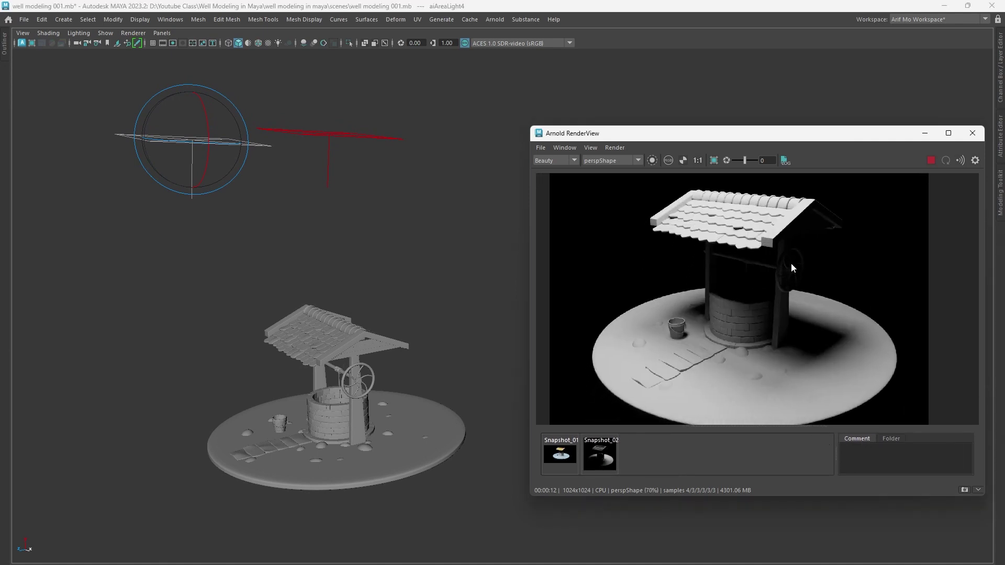
{"action": "scroll", "coordinate": [790, 263], "scroll_direction": "down", "scroll_amount": 2}
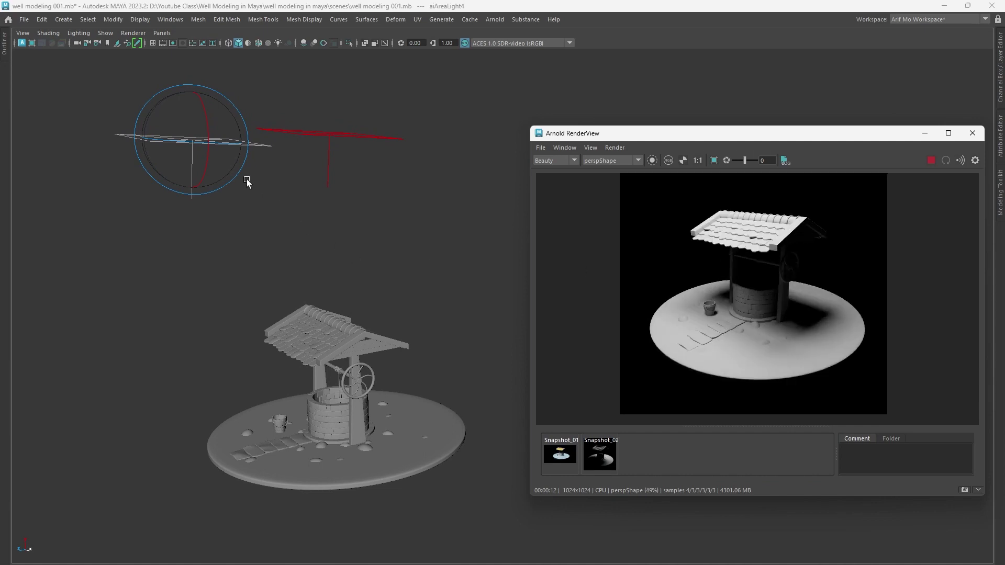
Rotate the duplicated area light to about -37° in X and lower it to a height of about 27.2, facing the well
{"action": "left_click_drag", "start_coordinate": [162, 108], "coordinate": [170, 147]}
{"action": "key", "text": "w"}
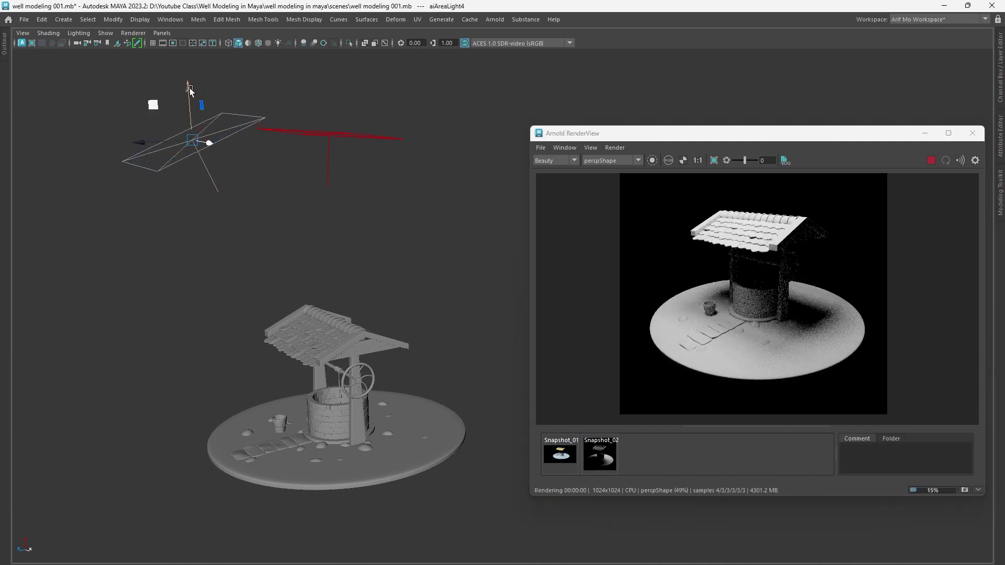
{"action": "left_click_drag", "start_coordinate": [188, 92], "coordinate": [193, 243]}
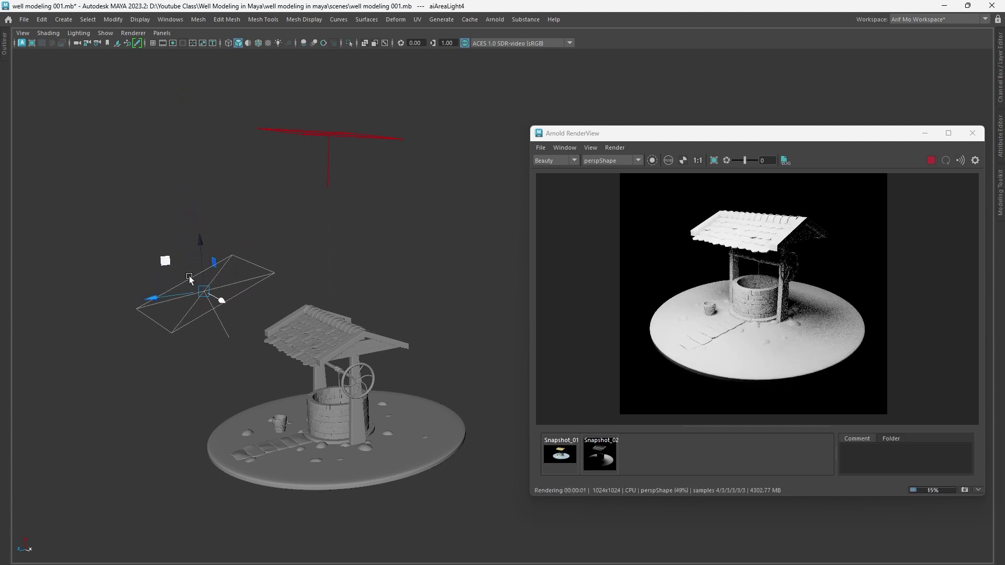
{"action": "key", "text": "e"}
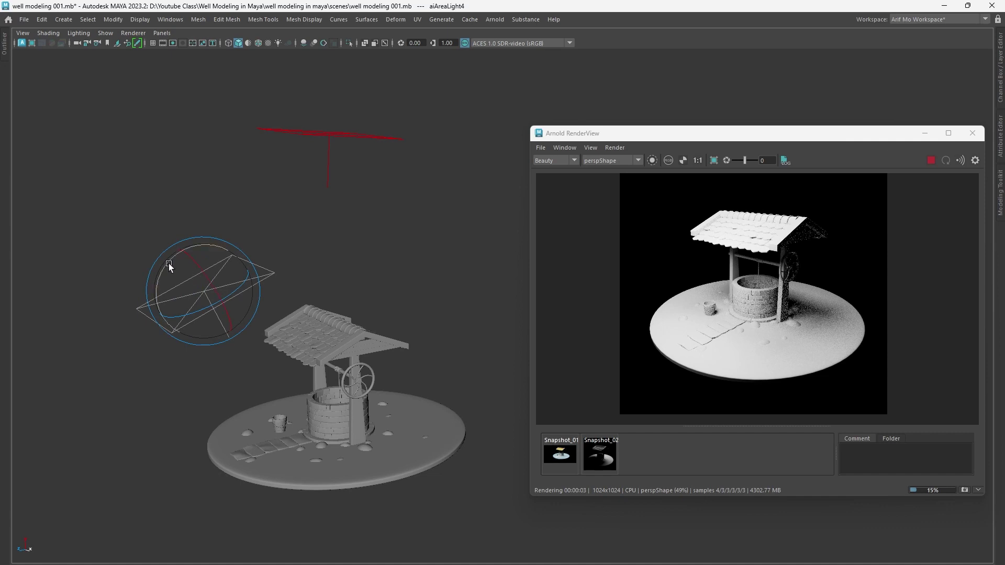
{"action": "left_click_drag", "start_coordinate": [168, 262], "coordinate": [162, 287]}
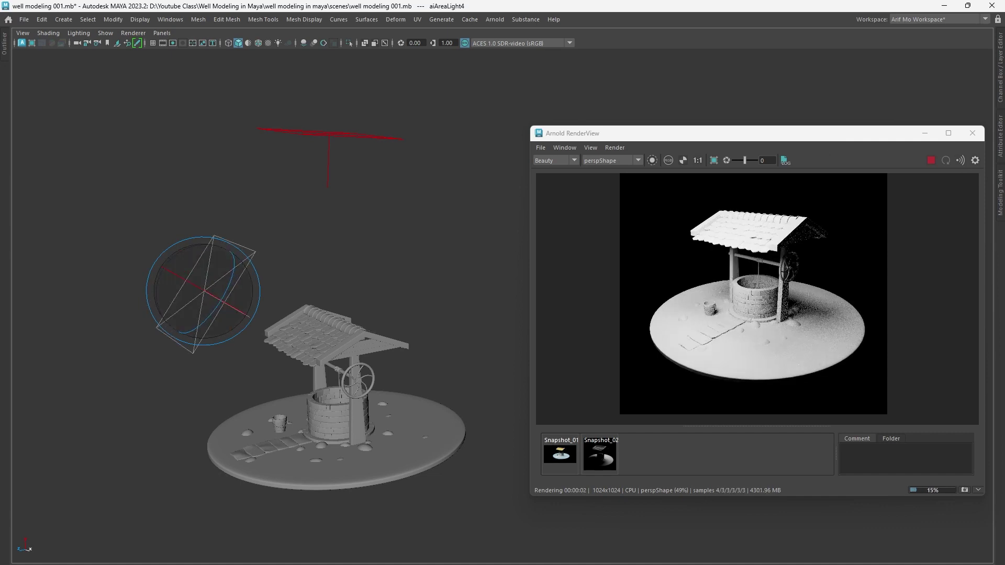
Set the exposure of the lowered, duplicated area light to 3
{"action": "left_click", "coordinate": [999, 137]}
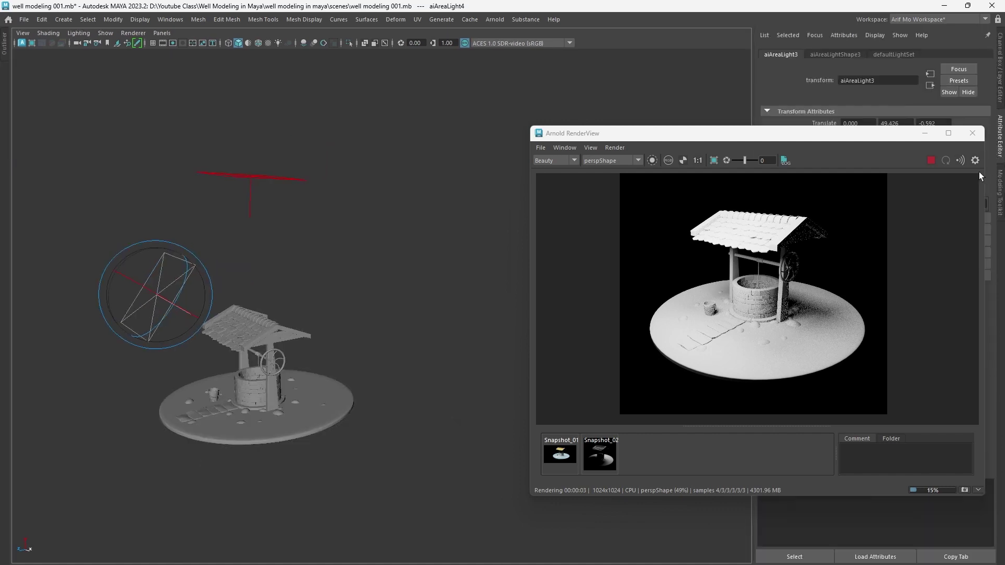
{"action": "left_click_drag", "start_coordinate": [901, 138], "coordinate": [700, 140]}
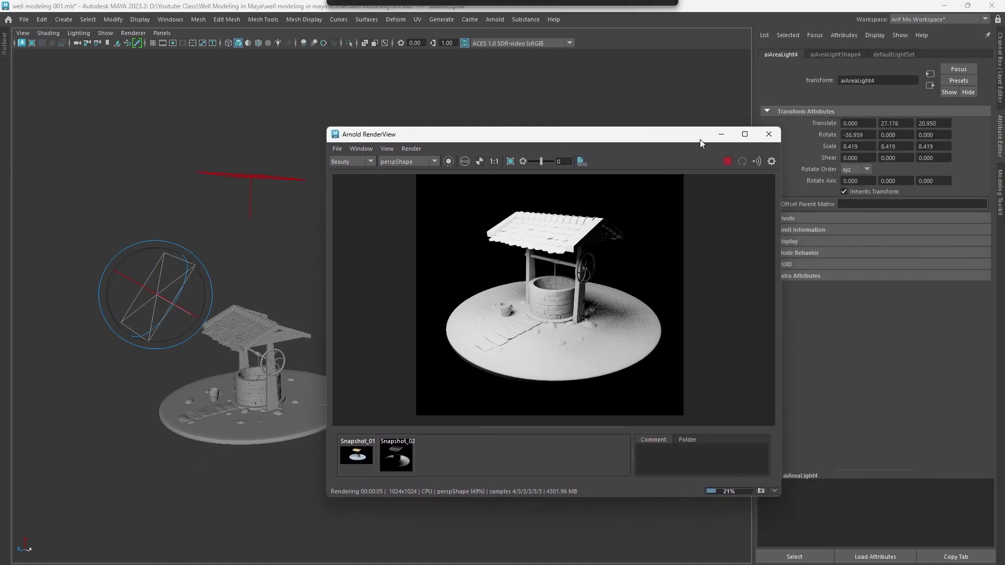
{"action": "left_click", "coordinate": [858, 55]}
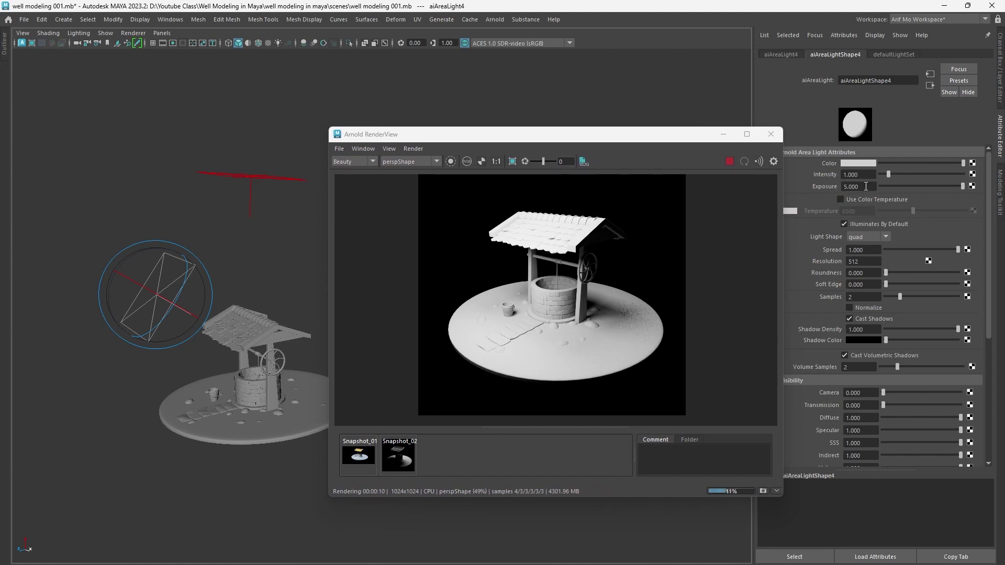
{"action": "left_click_drag", "start_coordinate": [866, 187], "coordinate": [822, 188]}
{"action": "type", "text": "3"}
{"action": "key", "text": "Return"}
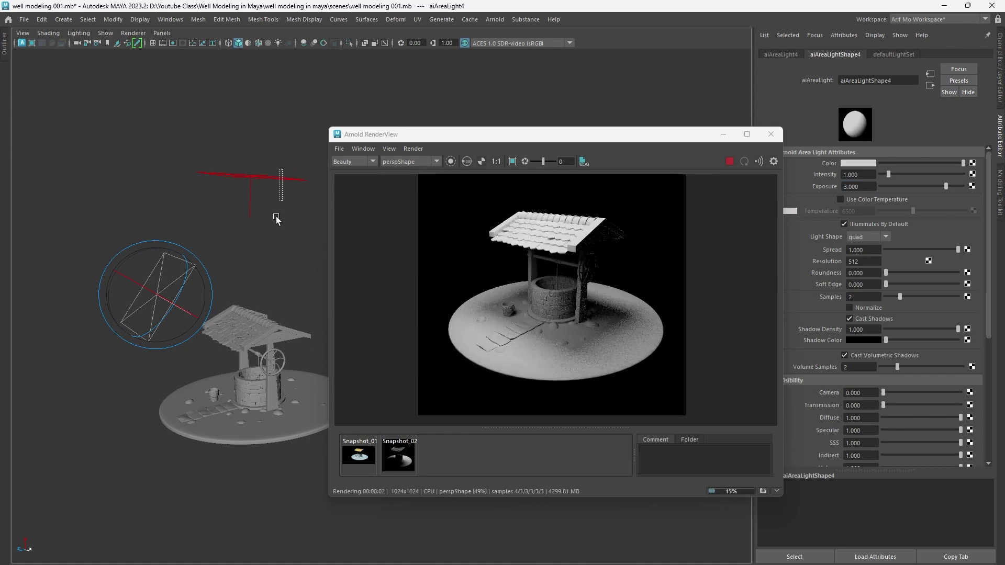
Set the exposure of the area light directly above the well to 3
{"action": "left_click", "coordinate": [283, 178]}
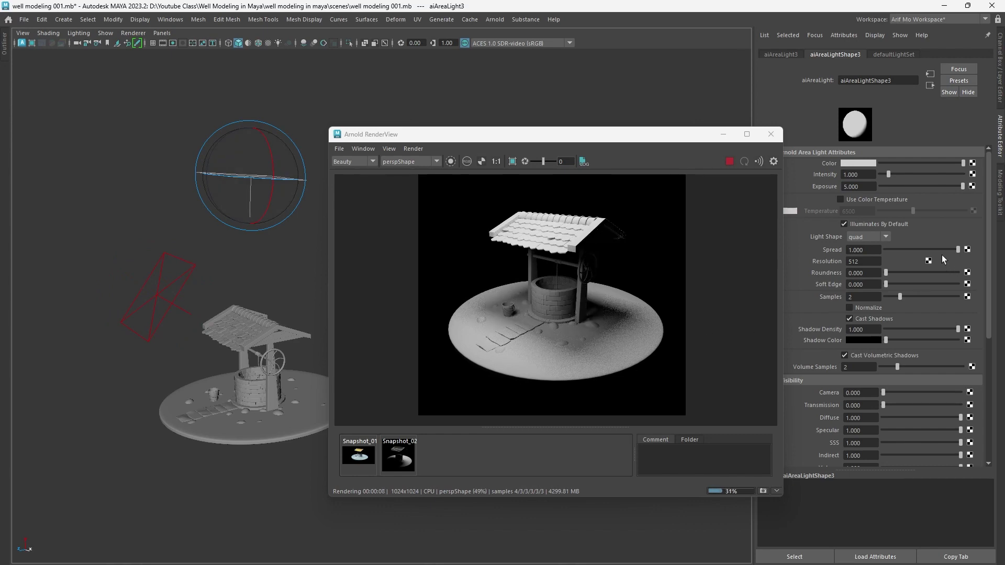
{"action": "left_click", "coordinate": [846, 186]}
{"action": "type", "text": "3"}
{"action": "key", "text": "Return"}
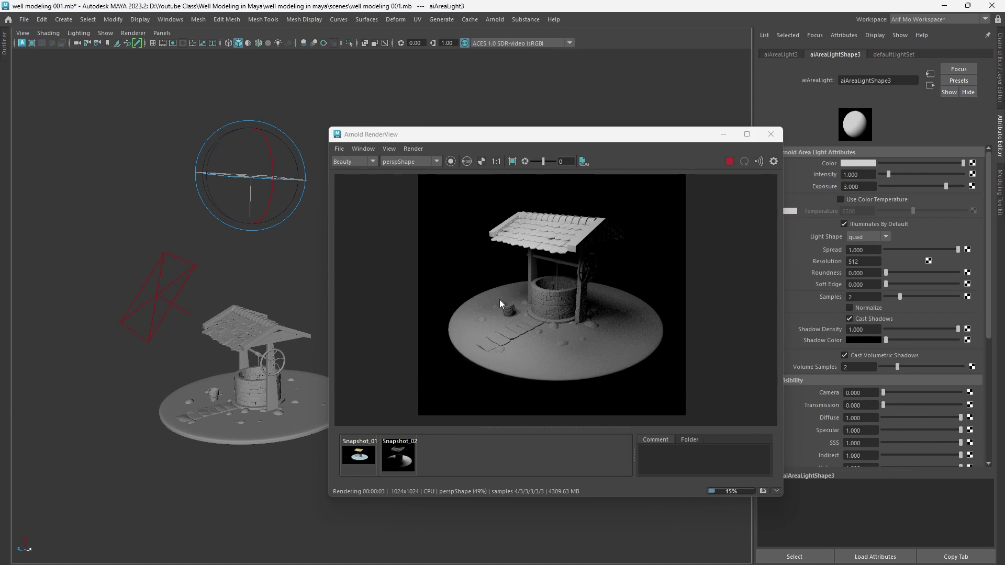
Examine the updated render at several magnifications to check the lighting on the roof, the brick wall and the round base
{"action": "scroll", "coordinate": [536, 312], "scroll_direction": "up", "scroll_amount": 5}
{"action": "scroll", "coordinate": [570, 328], "scroll_direction": "down", "scroll_amount": 5}
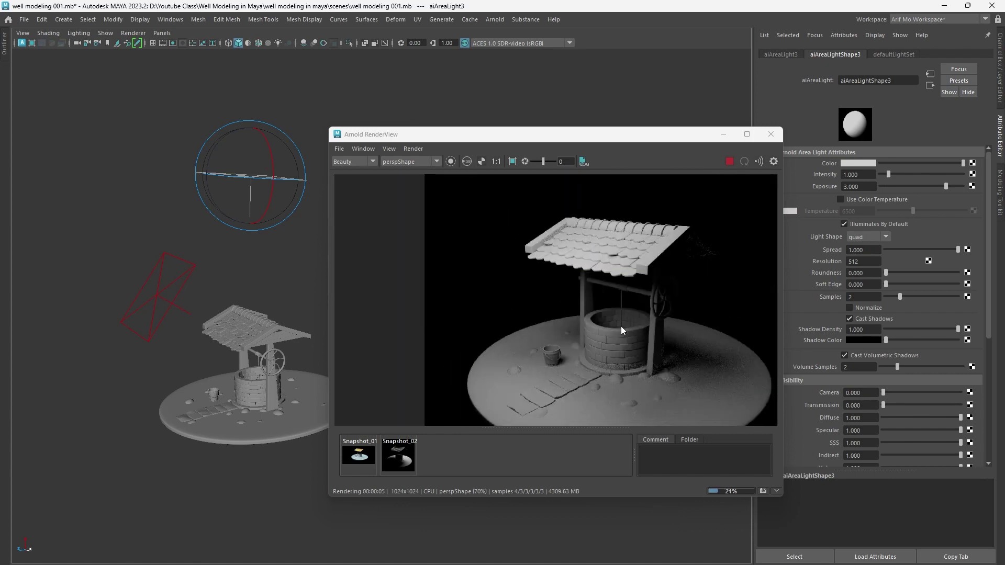
{"action": "scroll", "coordinate": [632, 322], "scroll_direction": "up", "scroll_amount": 4}
{"action": "scroll", "coordinate": [611, 280], "scroll_direction": "down", "scroll_amount": 4}
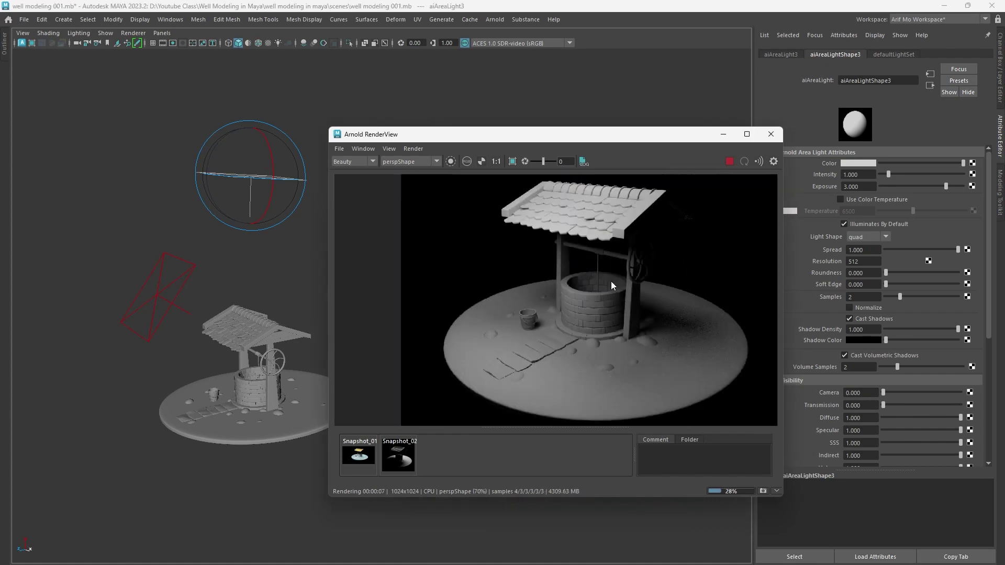
{"action": "scroll", "coordinate": [609, 281], "scroll_direction": "up", "scroll_amount": 4}
{"action": "scroll", "coordinate": [608, 282], "scroll_direction": "down", "scroll_amount": 4}
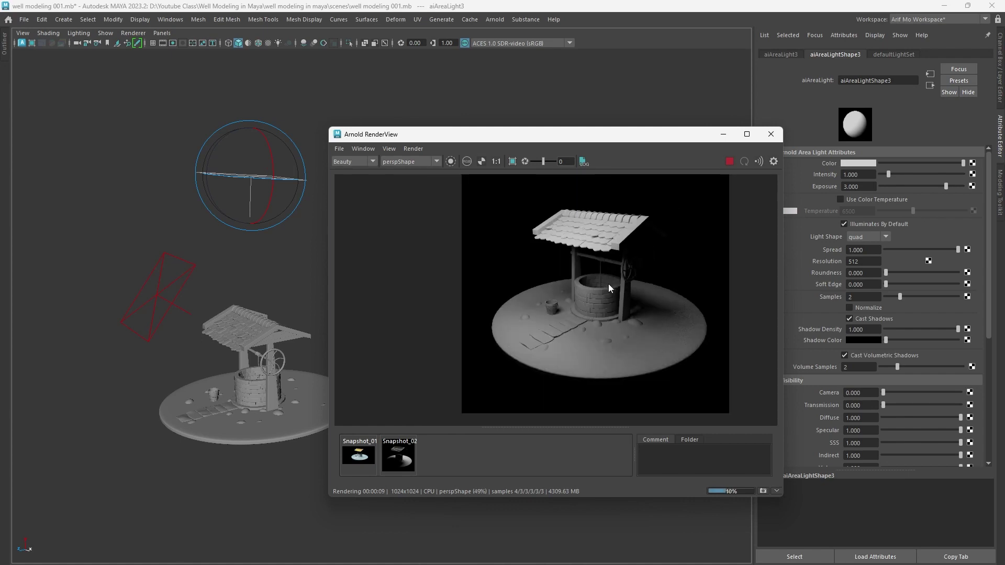
{"action": "scroll", "coordinate": [607, 283], "scroll_direction": "up", "scroll_amount": 3}
{"action": "scroll", "coordinate": [569, 283], "scroll_direction": "down", "scroll_amount": 1}
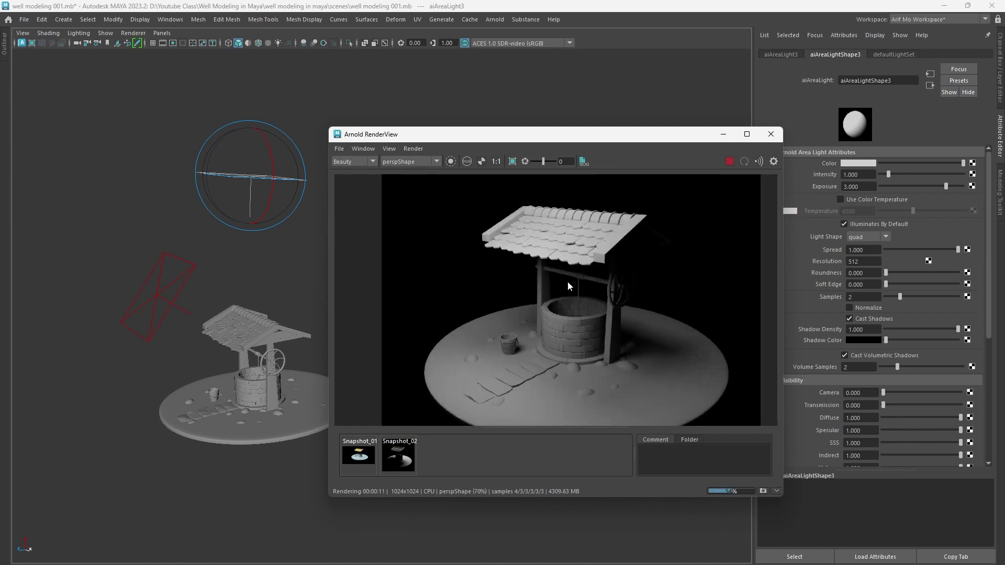
{"action": "left_click", "coordinate": [340, 151]}
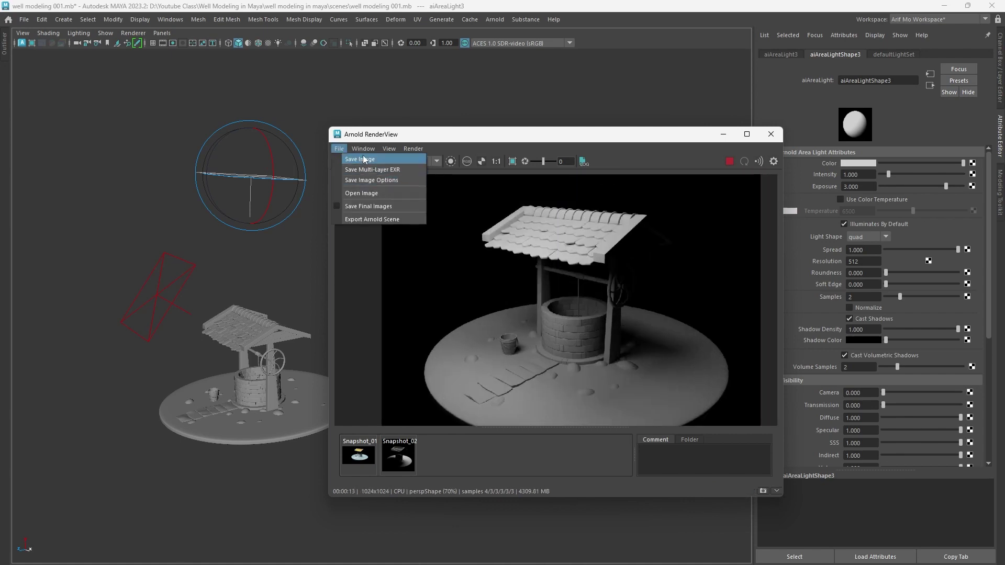
{"action": "left_click", "coordinate": [660, 167]}
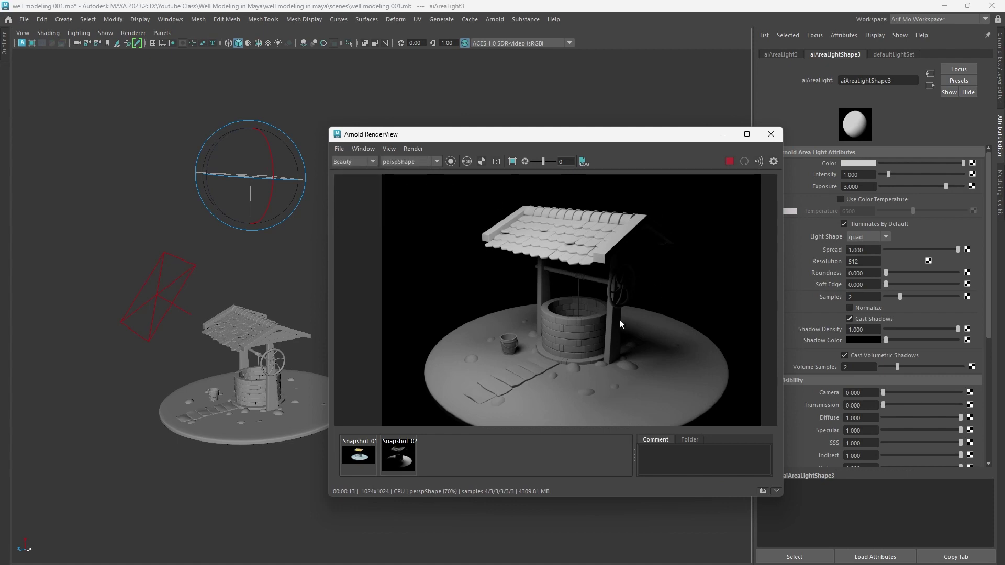
{"action": "scroll", "coordinate": [612, 329], "scroll_direction": "down", "scroll_amount": 2}
{"action": "scroll", "coordinate": [603, 346], "scroll_direction": "down", "scroll_amount": 2}
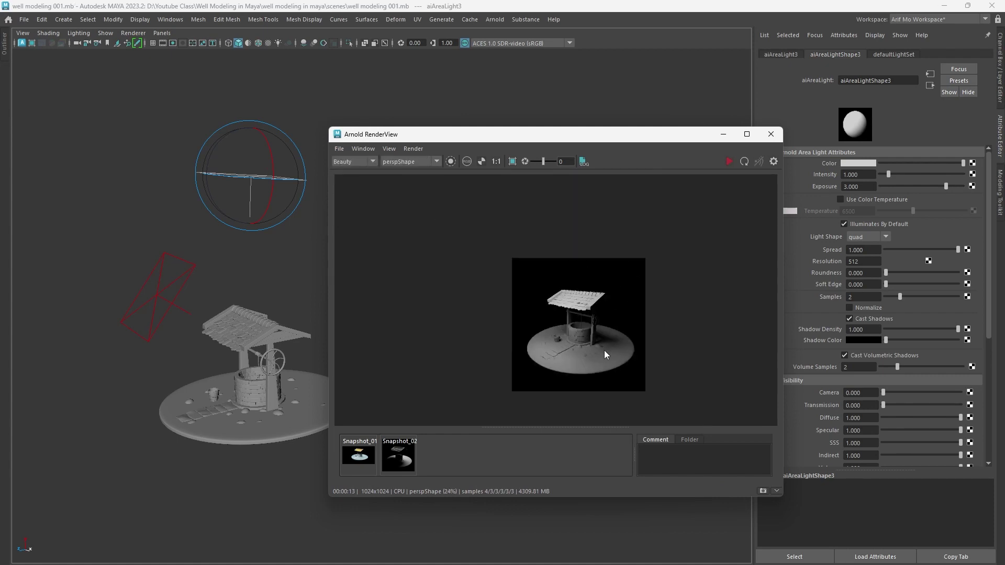
{"action": "scroll", "coordinate": [608, 347], "scroll_direction": "up", "scroll_amount": 1}
{"action": "scroll", "coordinate": [609, 351], "scroll_direction": "up", "scroll_amount": 2}
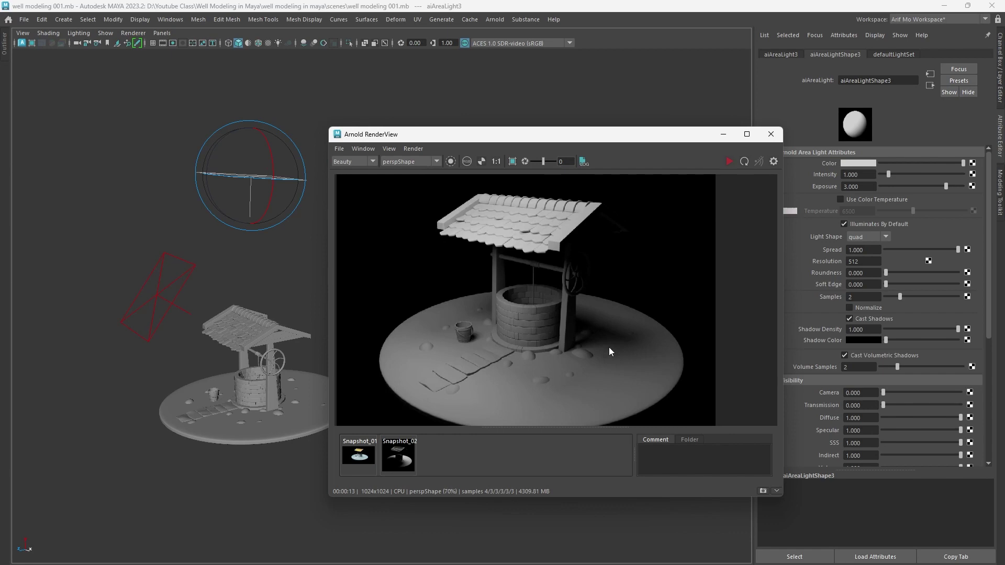
{"action": "scroll", "coordinate": [610, 351], "scroll_direction": "down", "scroll_amount": 1}
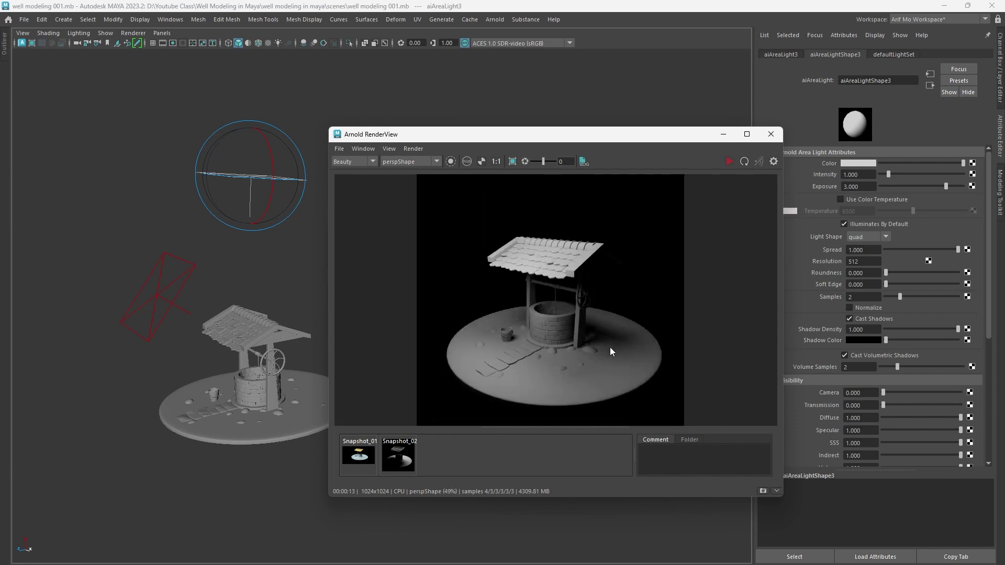
Store a snapshot of the new render and compare it with the two earlier snapshots
{"action": "left_click", "coordinate": [763, 490]}
{"action": "left_click", "coordinate": [407, 463]}
{"action": "left_click", "coordinate": [370, 459]}
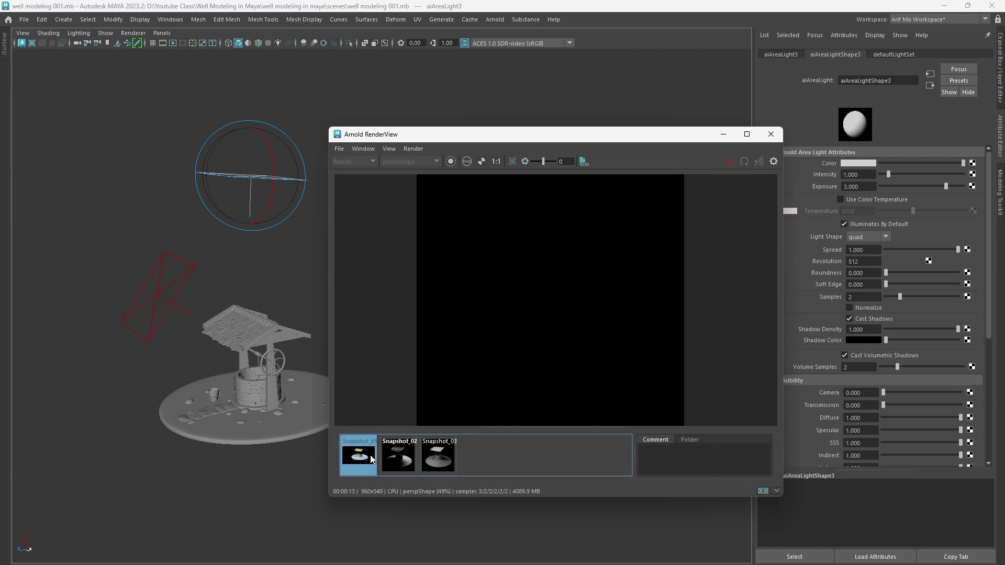
{"action": "left_click", "coordinate": [436, 457]}
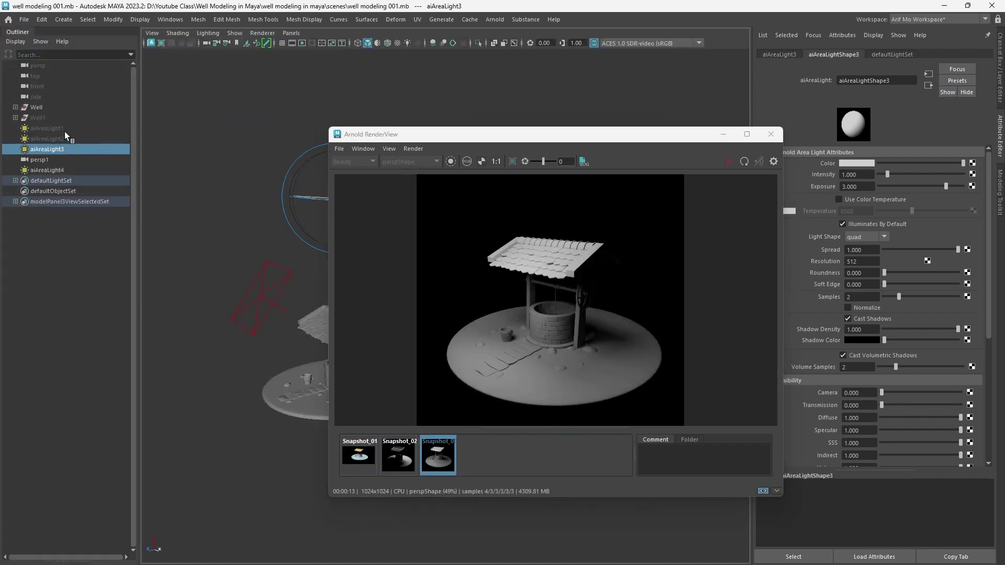
Unhide the colored well group Well1 and hide the uncolored Well group
{"action": "left_click", "coordinate": [45, 107]}
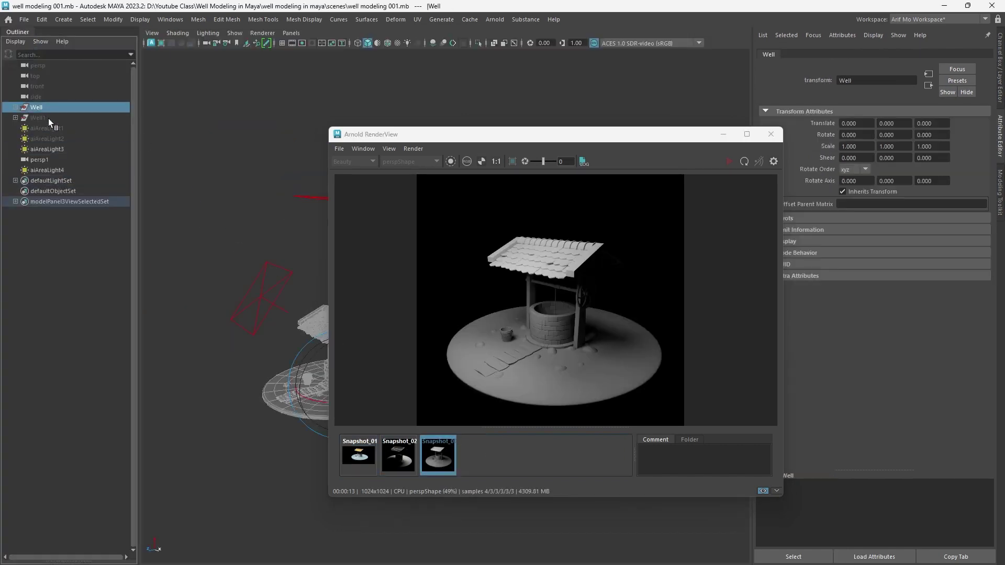
{"action": "left_click", "coordinate": [48, 118]}
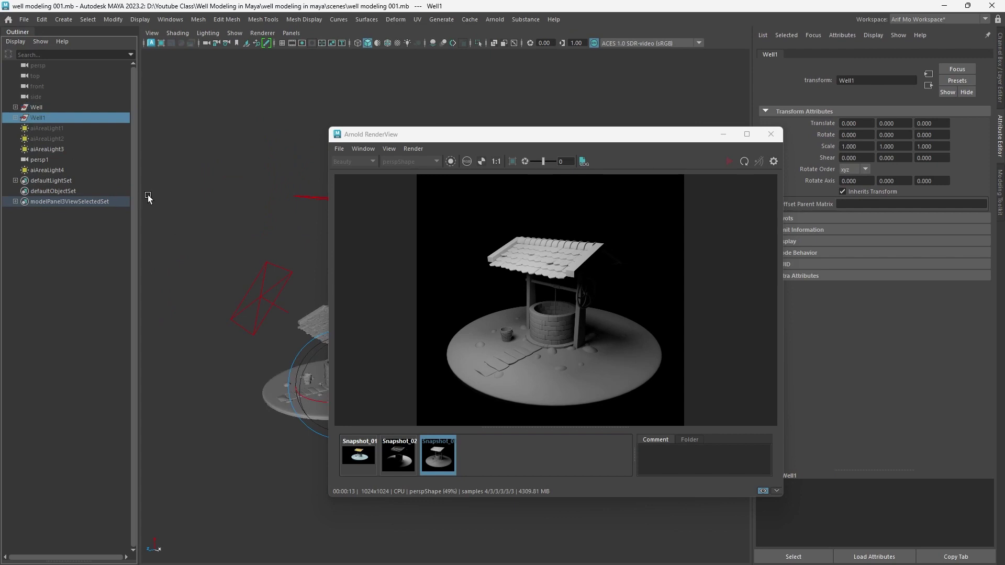
{"action": "left_click", "coordinate": [48, 107]}
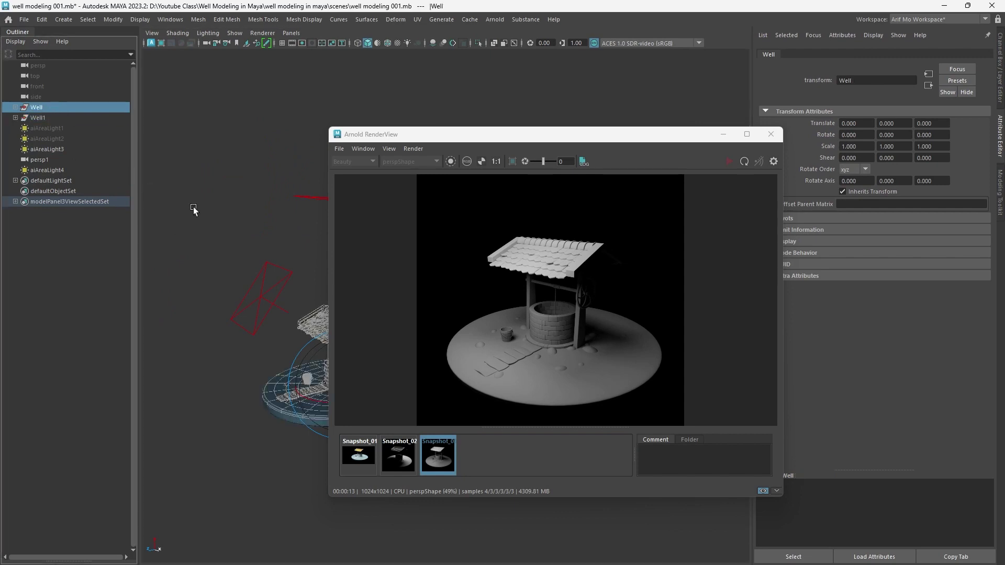
{"action": "key", "text": "ctrl+h"}
Return to the live view and render the colored well, examining its roof, brick wall and base at several magnifications
{"action": "left_click", "coordinate": [524, 458]}
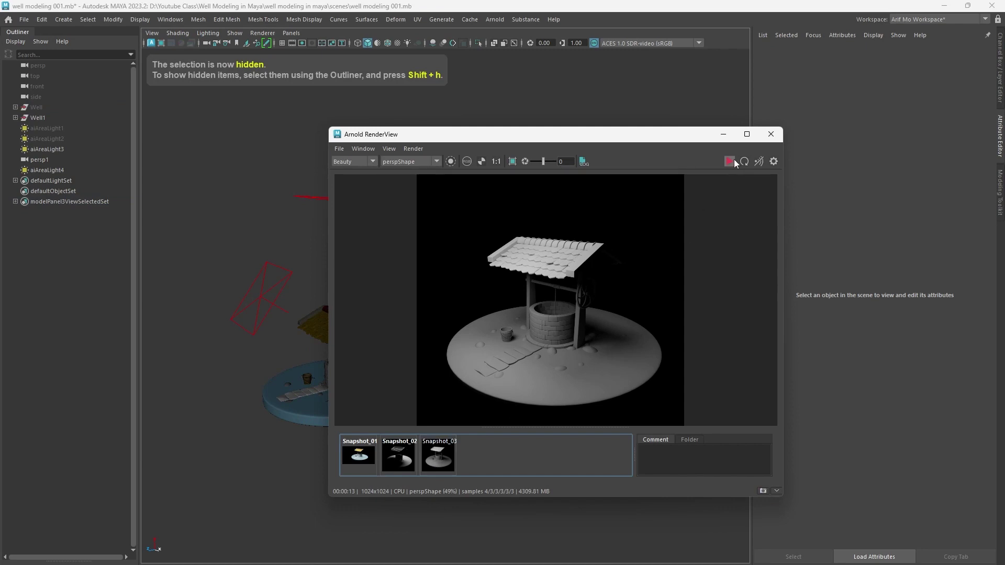
{"action": "left_click", "coordinate": [732, 161]}
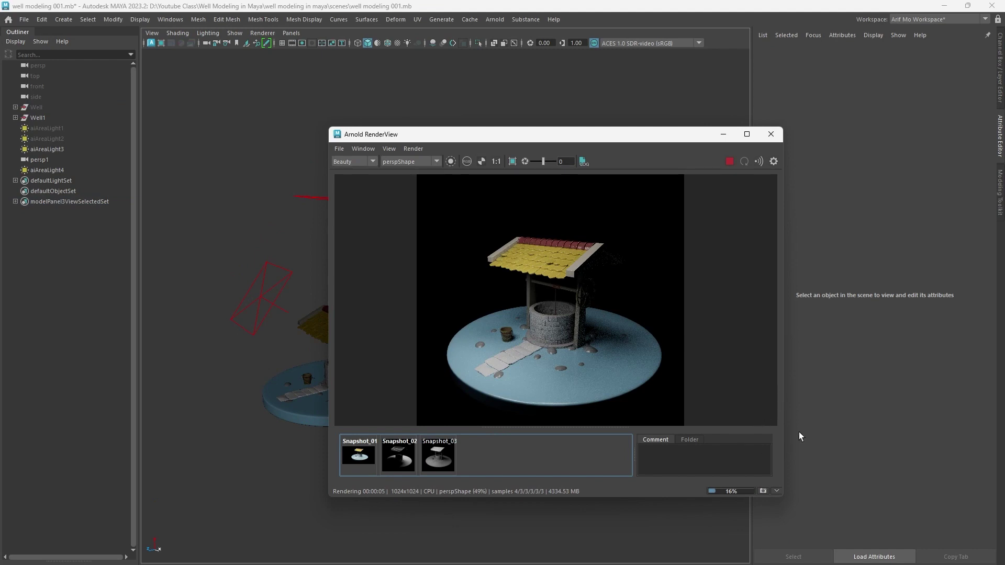
{"action": "scroll", "coordinate": [557, 263], "scroll_direction": "up", "scroll_amount": 5}
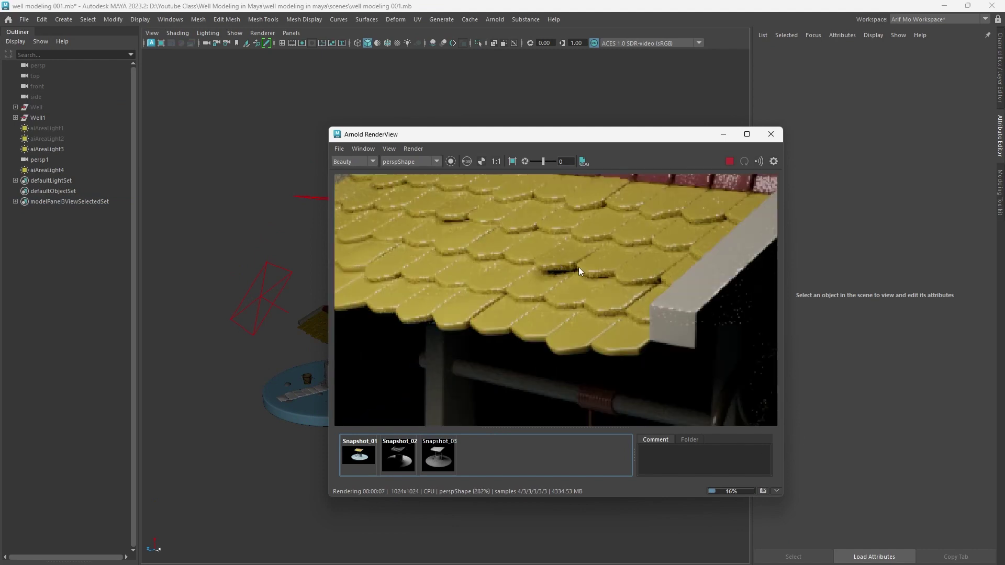
{"action": "scroll", "coordinate": [578, 274], "scroll_direction": "down", "scroll_amount": 5}
{"action": "scroll", "coordinate": [582, 275], "scroll_direction": "up", "scroll_amount": 2}
{"action": "scroll", "coordinate": [582, 274], "scroll_direction": "up", "scroll_amount": 3}
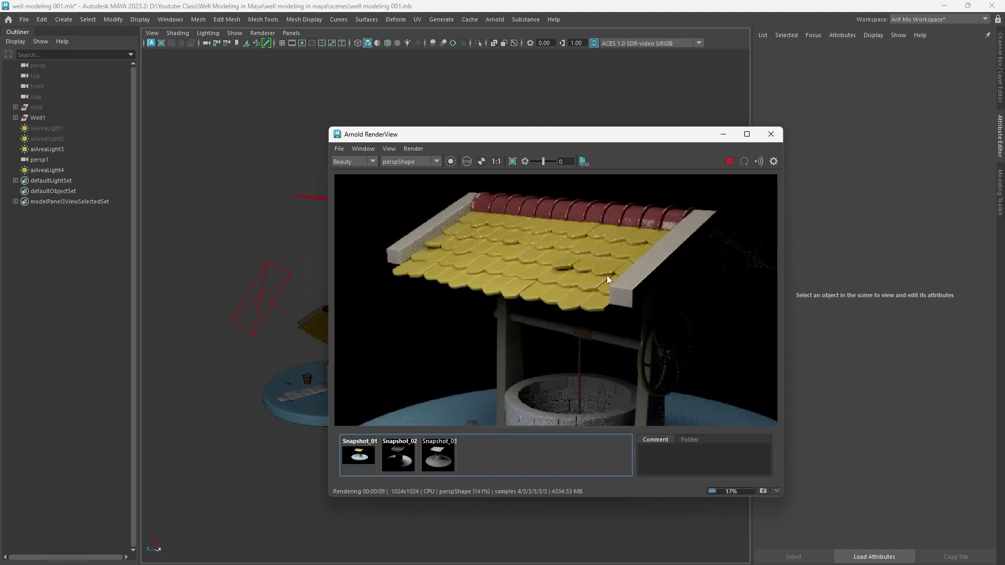
{"action": "scroll", "coordinate": [591, 298], "scroll_direction": "down", "scroll_amount": 5}
{"action": "scroll", "coordinate": [586, 371], "scroll_direction": "up", "scroll_amount": 4}
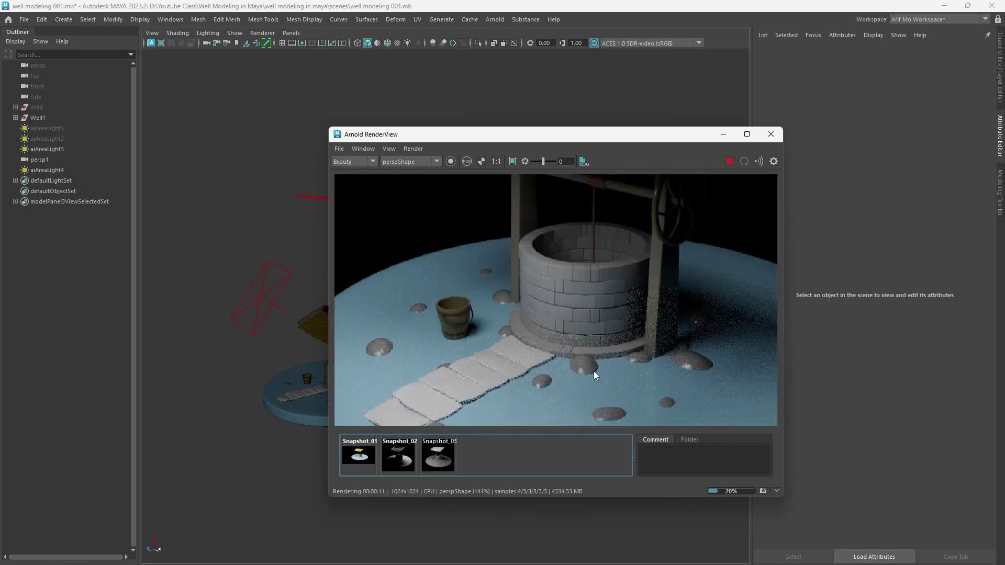
{"action": "scroll", "coordinate": [599, 375], "scroll_direction": "down", "scroll_amount": 4}
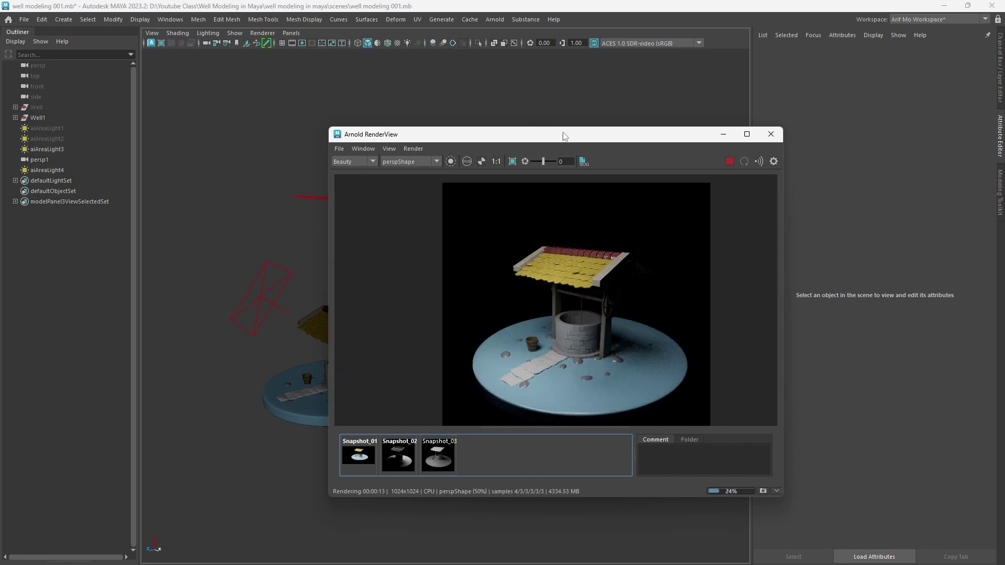
Expand the Well1 group and lower the specular weight of chal_support's material to about 0.18
{"action": "left_click_drag", "start_coordinate": [567, 137], "coordinate": [454, 137]}
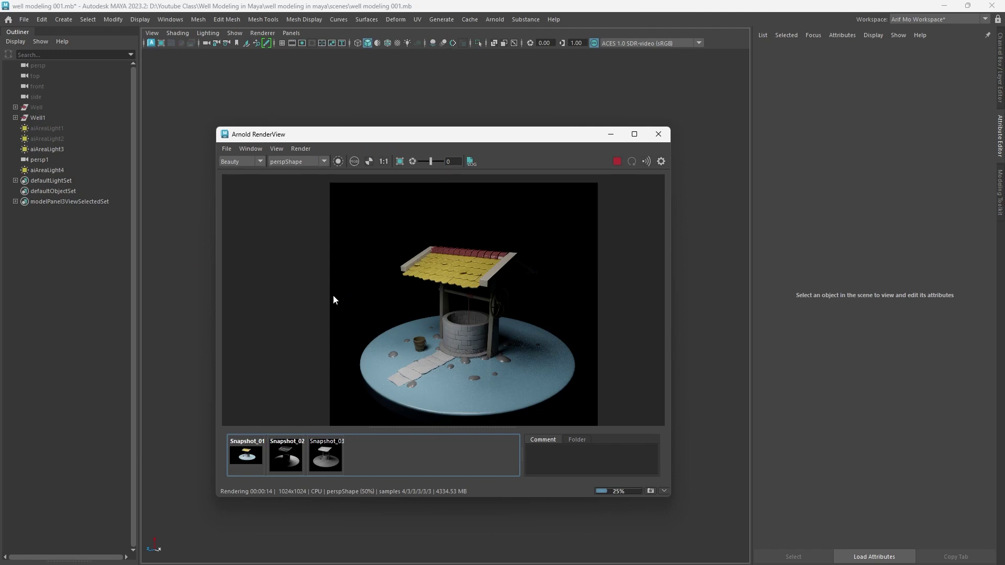
{"action": "left_click", "coordinate": [16, 118]}
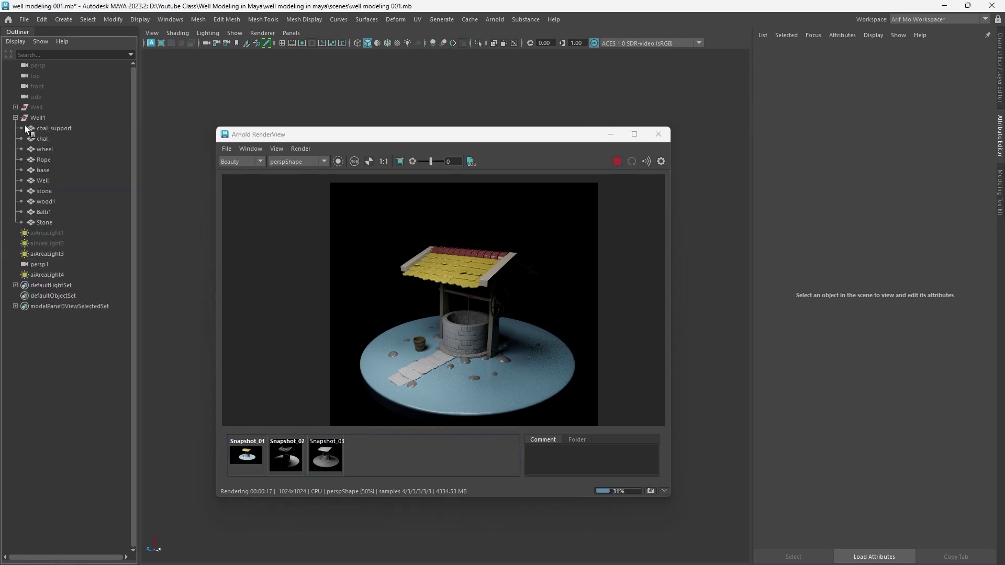
{"action": "left_click", "coordinate": [55, 129]}
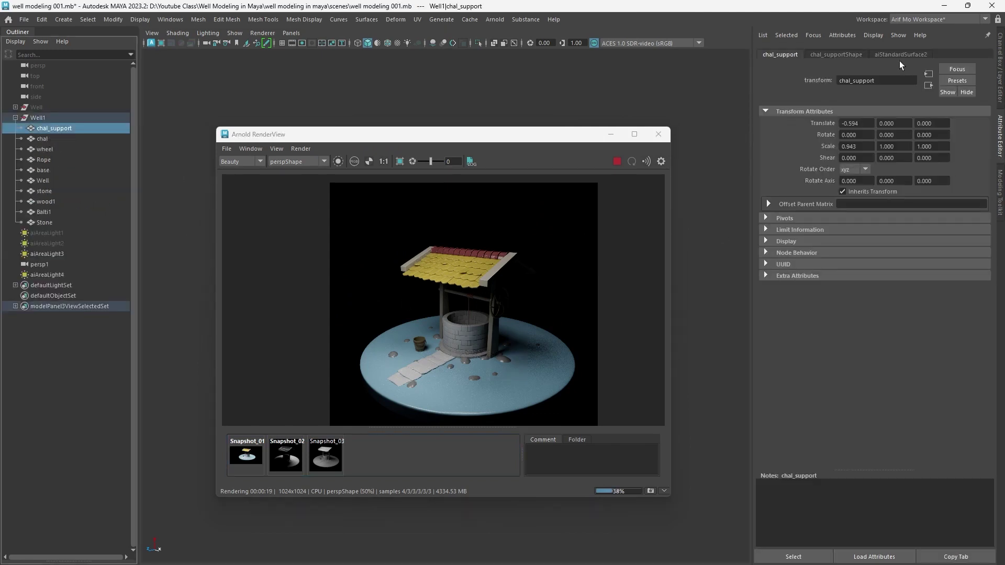
{"action": "left_click", "coordinate": [900, 55]}
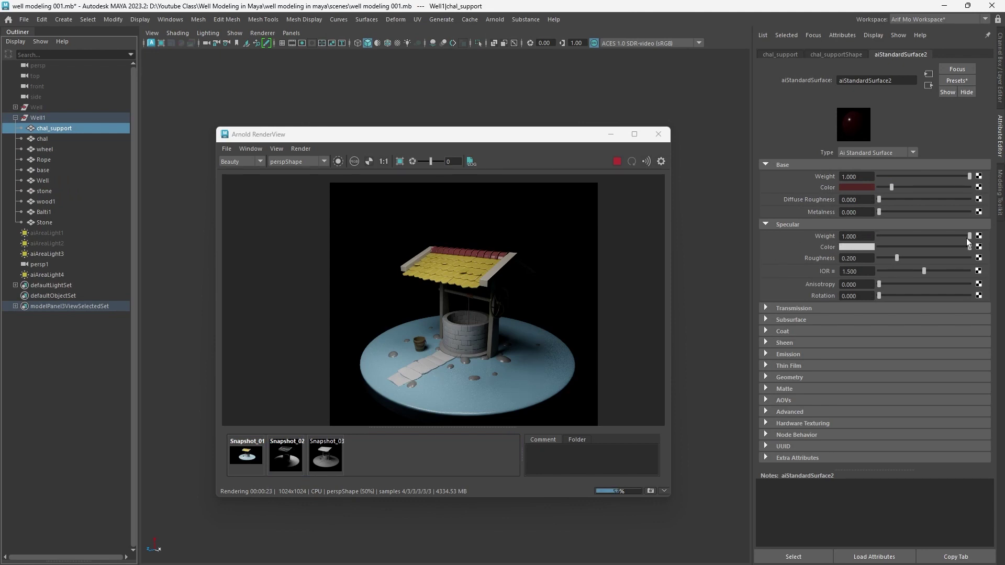
{"action": "left_click_drag", "start_coordinate": [968, 235], "coordinate": [891, 235]}
Lower the specular weight of the yellow roof tile material on chal to about 0.17 and check the tiles in the render
{"action": "left_click", "coordinate": [47, 139]}
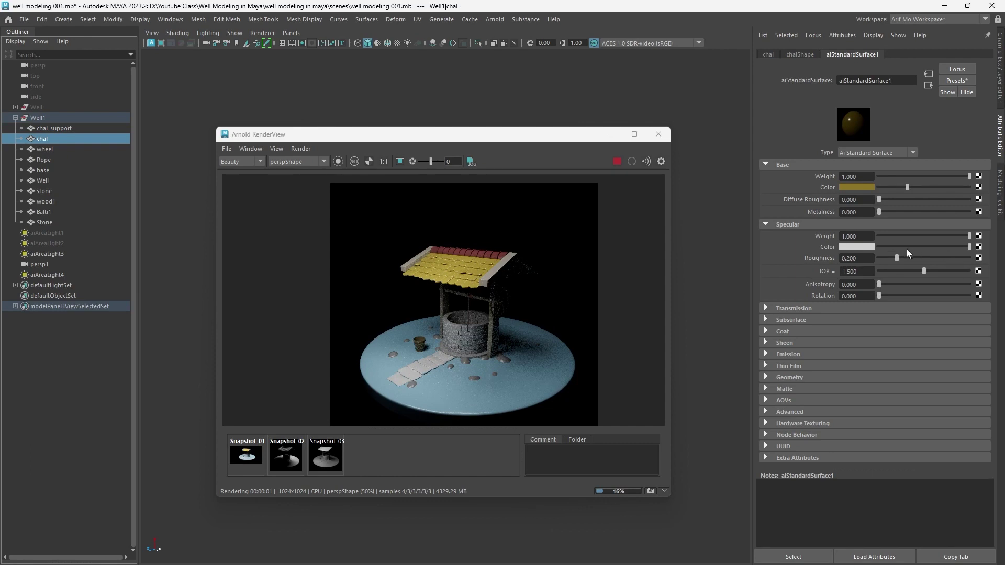
{"action": "left_click_drag", "start_coordinate": [966, 236], "coordinate": [893, 237]}
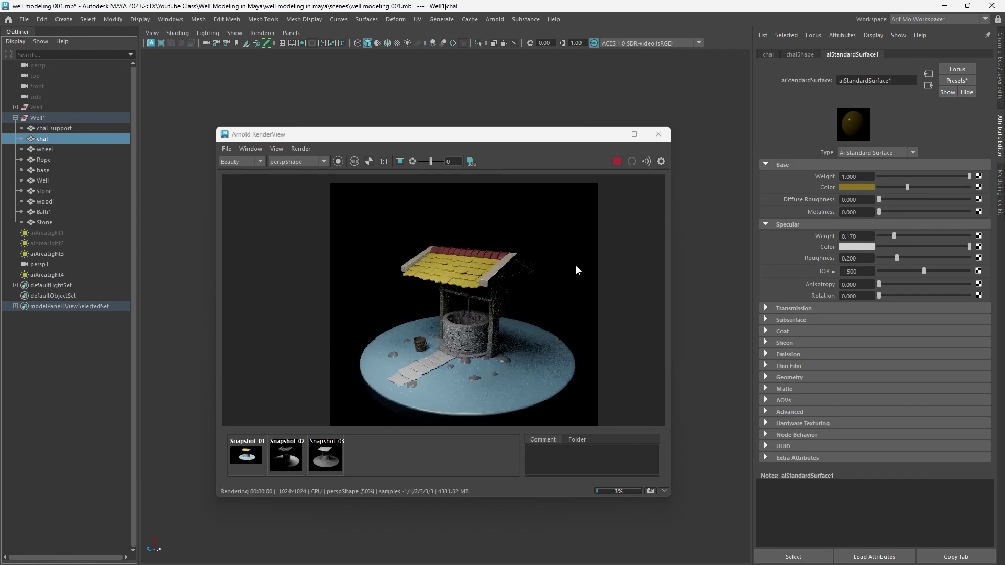
{"action": "scroll", "coordinate": [473, 272], "scroll_direction": "up", "scroll_amount": 5}
{"action": "scroll", "coordinate": [511, 282], "scroll_direction": "down", "scroll_amount": 3}
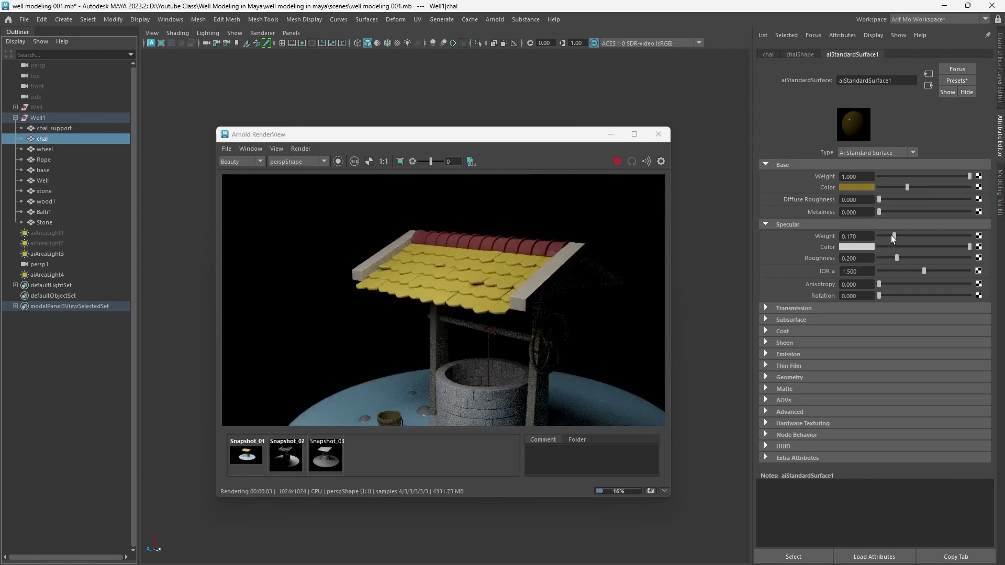
Lower the specular weight of the wheel's material to about 0.26 and set the Rope material's to 0.3
{"action": "left_click", "coordinate": [55, 149]}
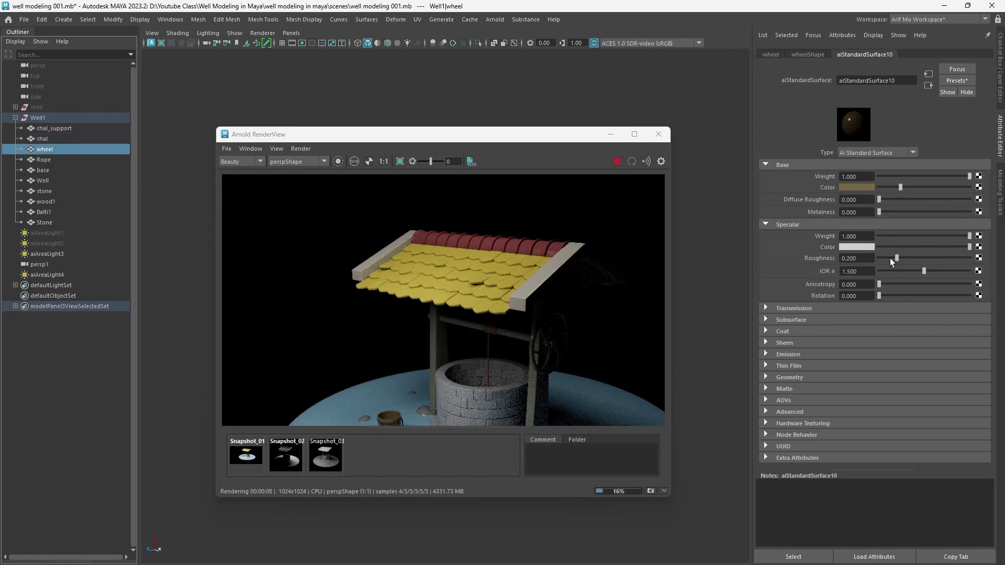
{"action": "left_click_drag", "start_coordinate": [960, 233], "coordinate": [900, 234]}
{"action": "left_click", "coordinate": [44, 159]}
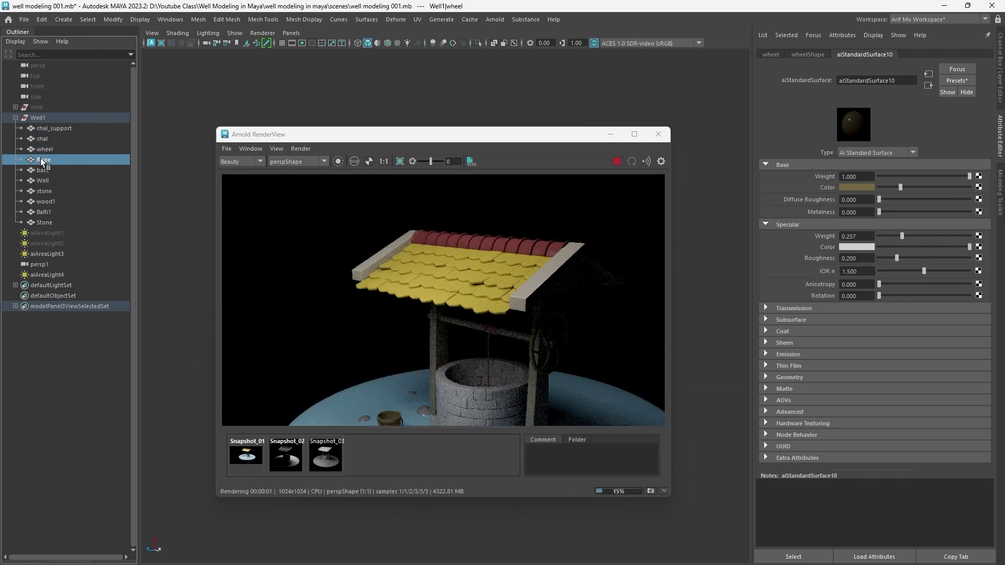
{"action": "left_click", "coordinate": [865, 236]}
{"action": "type", "text": "0."}
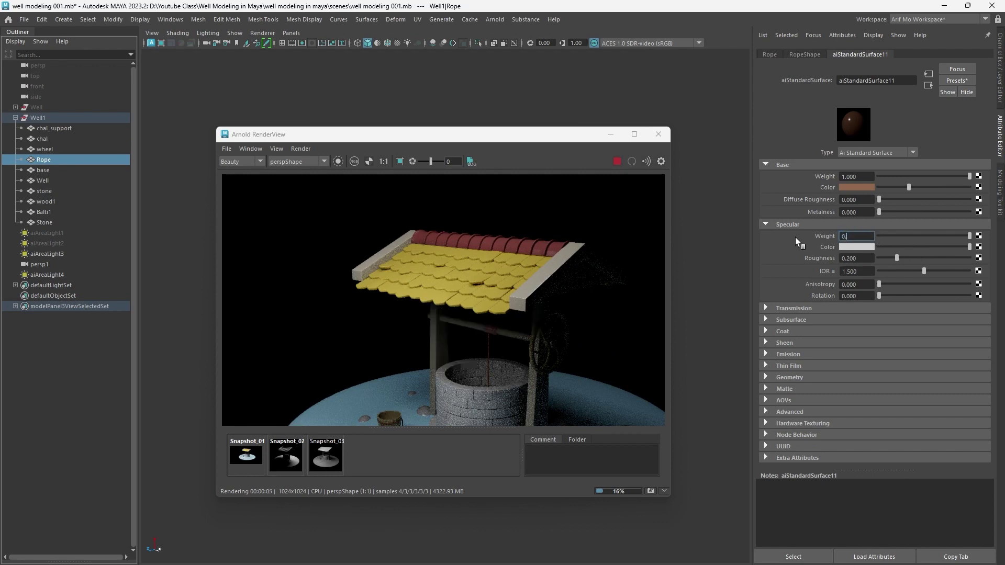
{"action": "type", "text": "3"}
{"action": "key", "text": "Return"}
Set the specular weight to 0.2 for the base material and to 0.3 for the Well brick material
{"action": "left_click", "coordinate": [52, 170]}
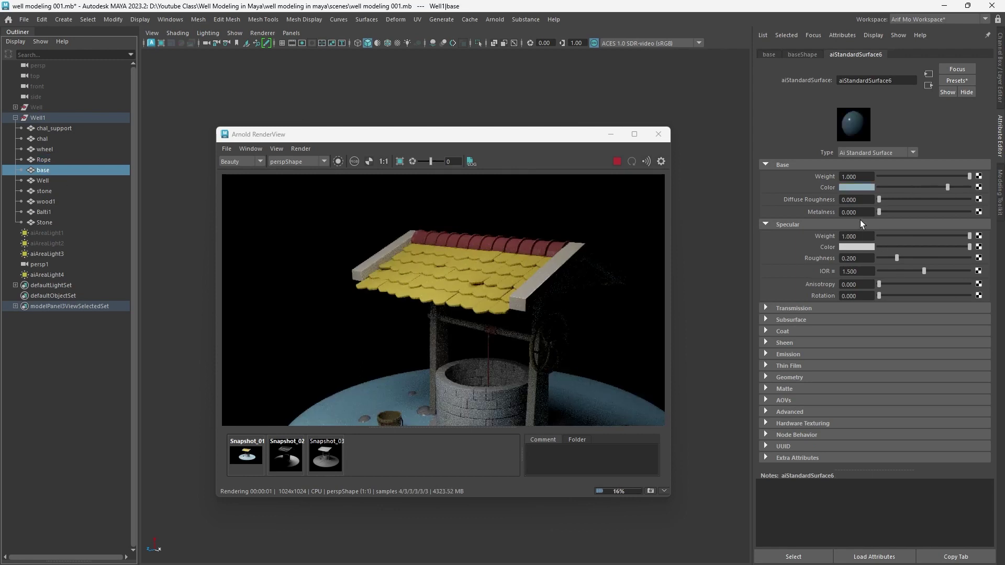
{"action": "left_click_drag", "start_coordinate": [861, 241], "coordinate": [783, 238]}
{"action": "type", "text": "0.2"}
{"action": "key", "text": "Return"}
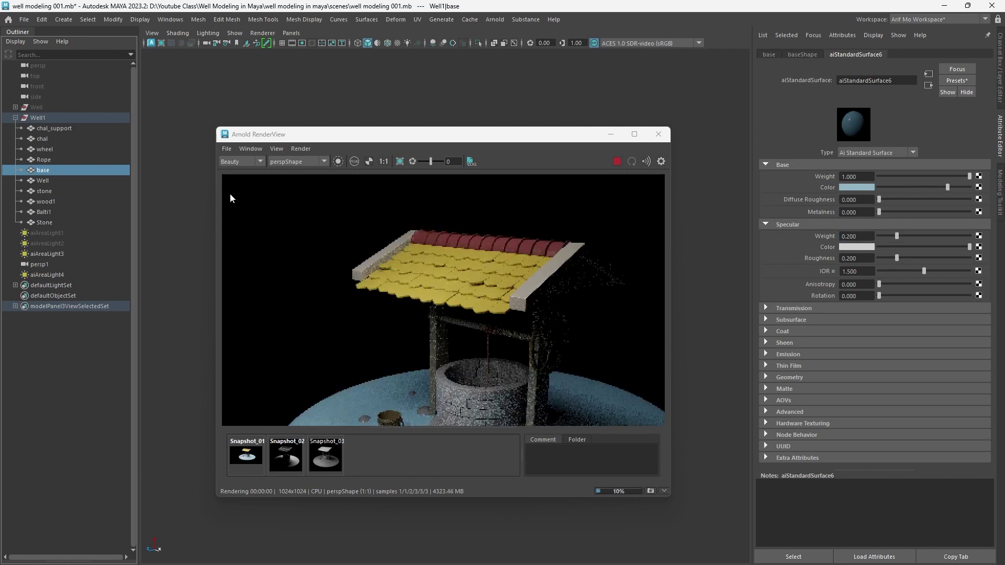
{"action": "left_click", "coordinate": [53, 181]}
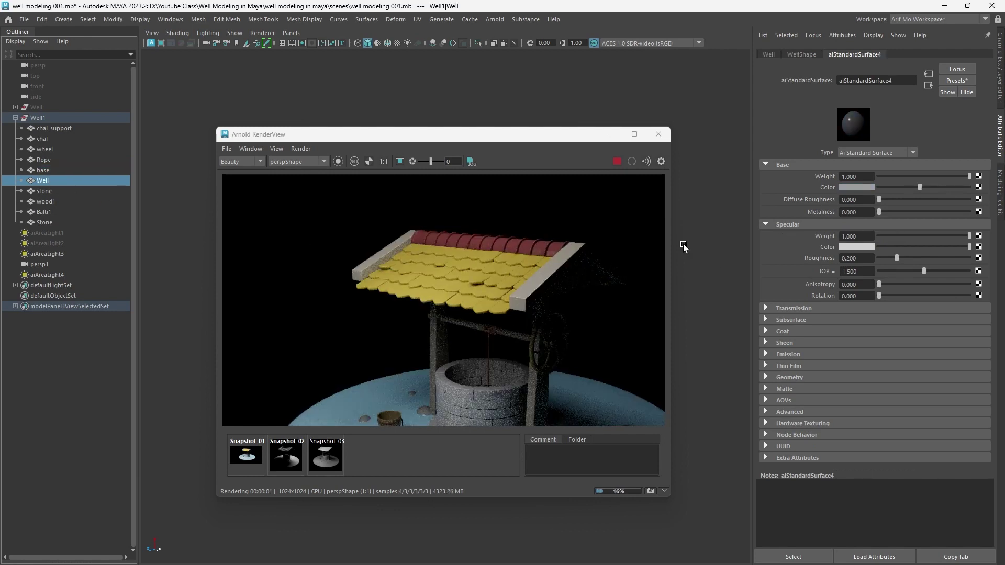
{"action": "left_click", "coordinate": [861, 235]}
{"action": "type", "text": "0"}
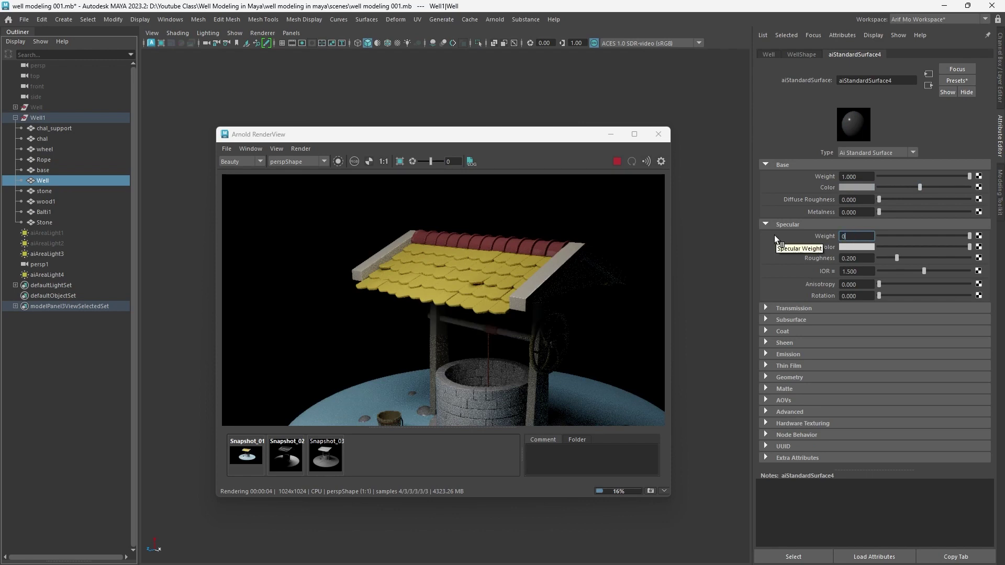
{"action": "type", "text": ".3"}
{"action": "key", "text": "Return"}
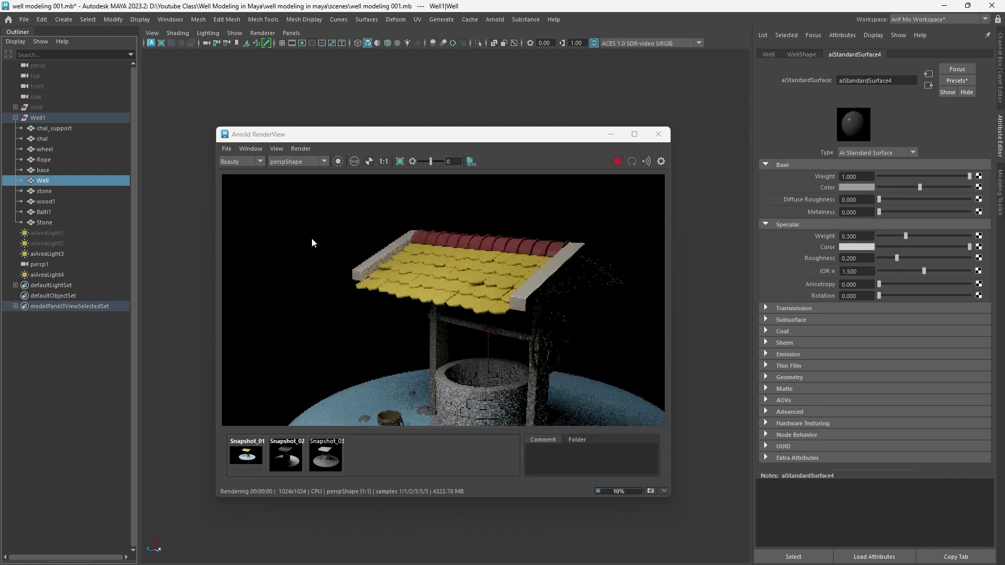
Set the specular weight of the lowercase stone object's material and of the wood1 material to 0.3
{"action": "left_click", "coordinate": [46, 191]}
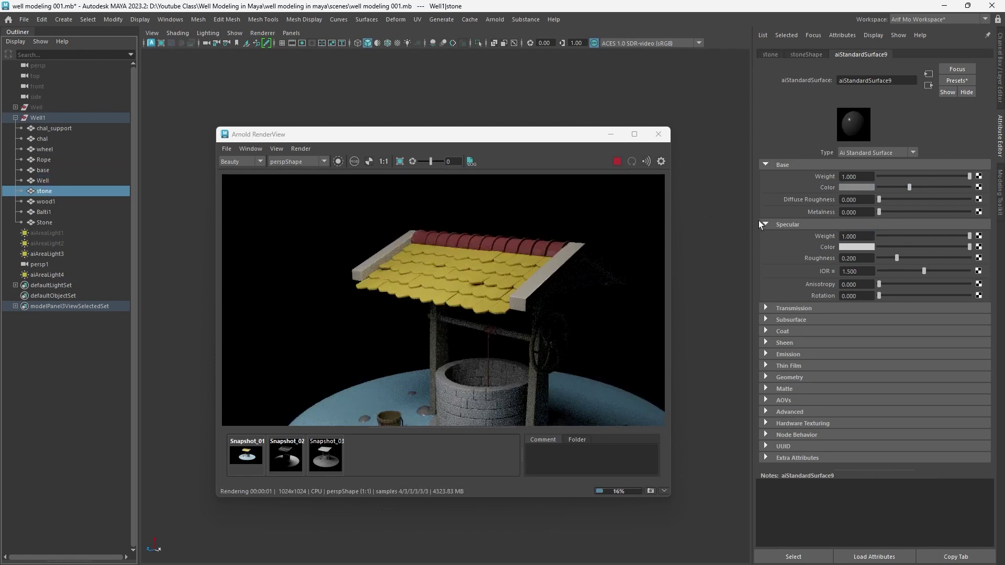
{"action": "left_click", "coordinate": [864, 234]}
{"action": "type", "text": "0.3"}
{"action": "key", "text": "Return"}
{"action": "left_click", "coordinate": [56, 202]}
{"action": "left_click", "coordinate": [863, 236]}
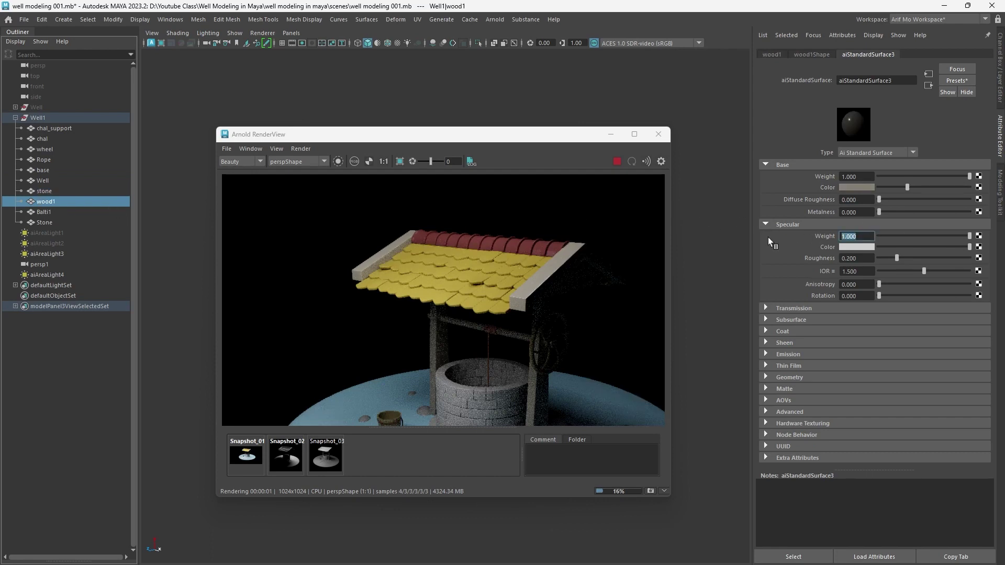
{"action": "type", "text": "0.3"}
{"action": "key", "text": "Return"}
Set the specular weight to 0.3 for Balti1's aiStandardSurface8 material and for the material of the capitalized Stone object
{"action": "left_click", "coordinate": [54, 212]}
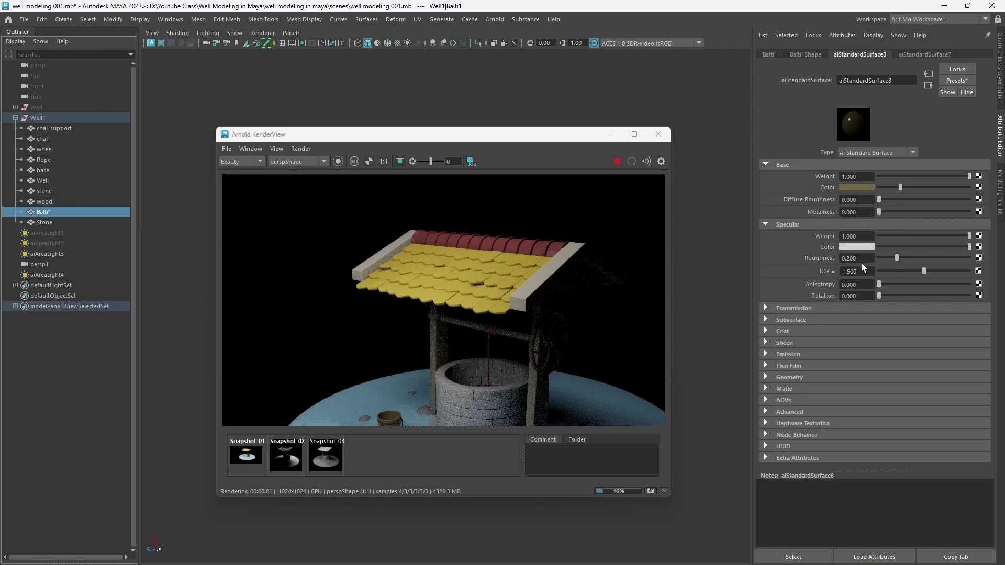
{"action": "left_click", "coordinate": [856, 236]}
{"action": "type", "text": "0.3"}
{"action": "key", "text": "Return"}
{"action": "left_click", "coordinate": [52, 223]}
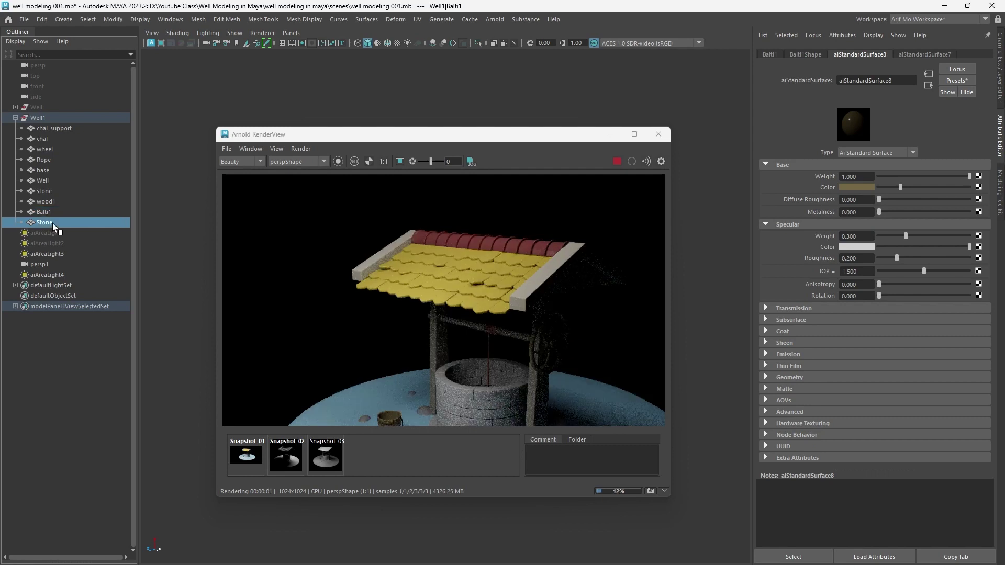
{"action": "left_click", "coordinate": [853, 236]}
{"action": "type", "text": "0."}
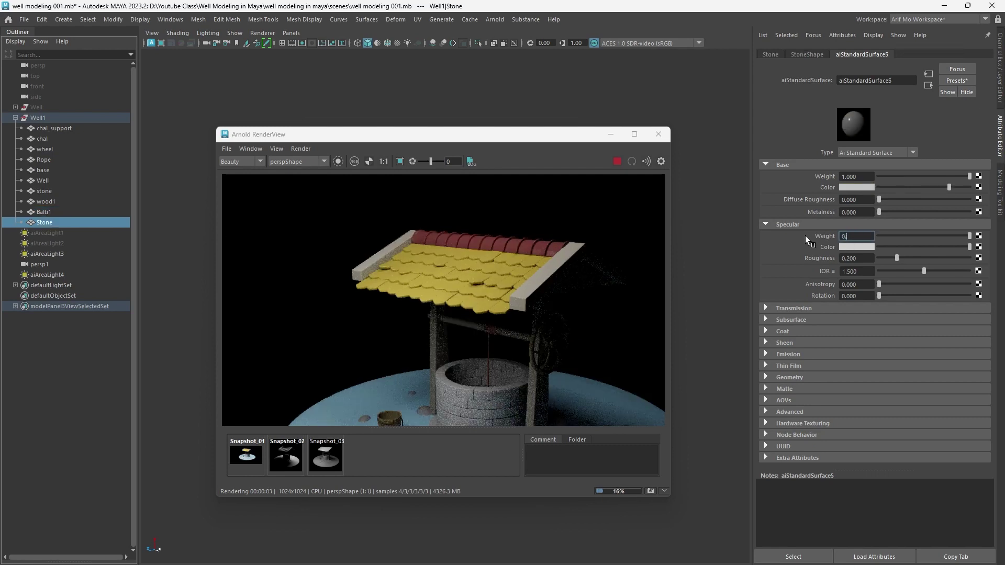
{"action": "type", "text": "3"}
{"action": "key", "text": "Return"}
Set the specular weight of chal_support's material to 0.3
{"action": "left_click", "coordinate": [54, 129]}
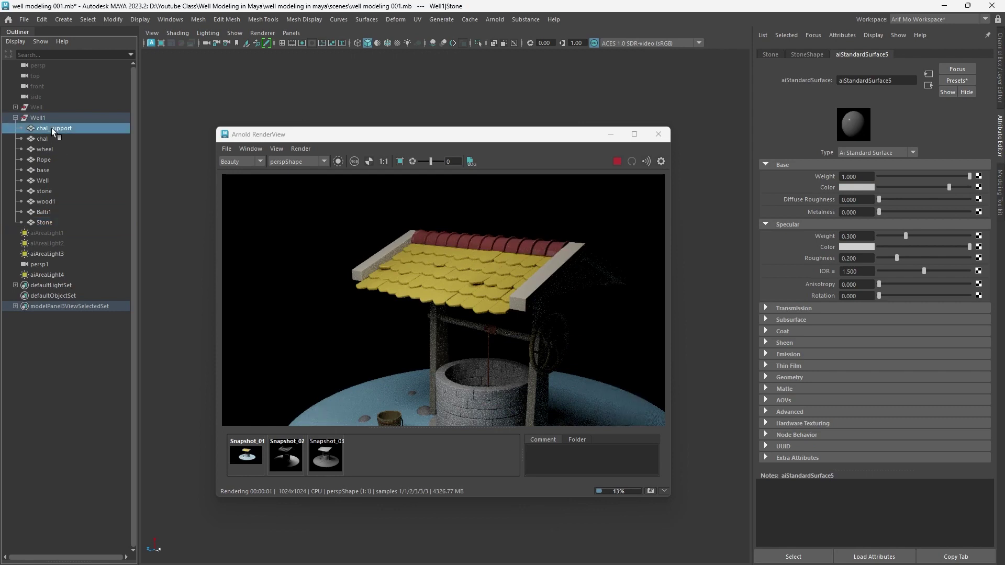
{"action": "left_click", "coordinate": [853, 236]}
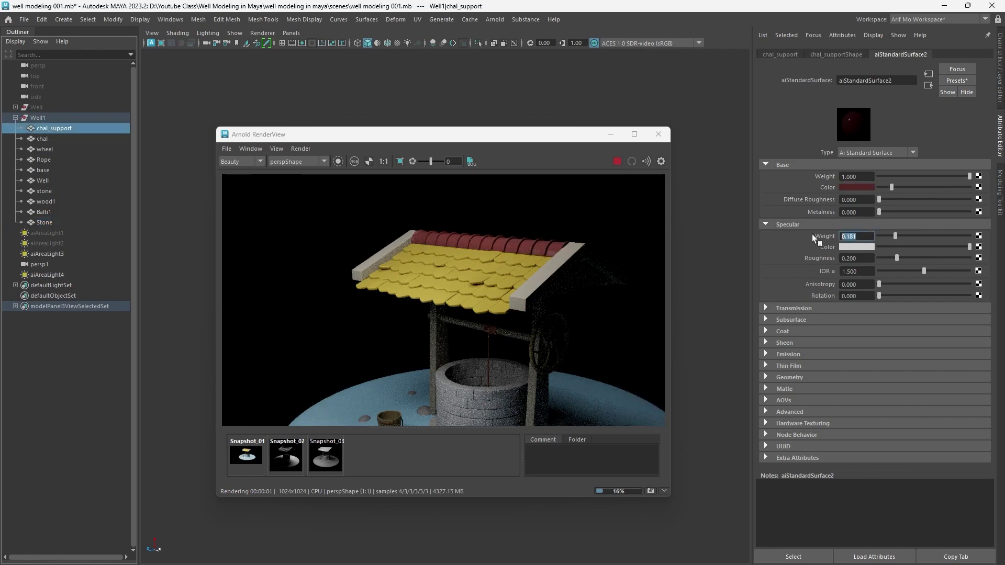
{"action": "type", "text": "0.3"}
{"action": "key", "text": "Return"}
Store a snapshot of the less glossy colored render, compare it with the uncolored snapshot, and return to the live render
{"action": "scroll", "coordinate": [431, 344], "scroll_direction": "down", "scroll_amount": 3}
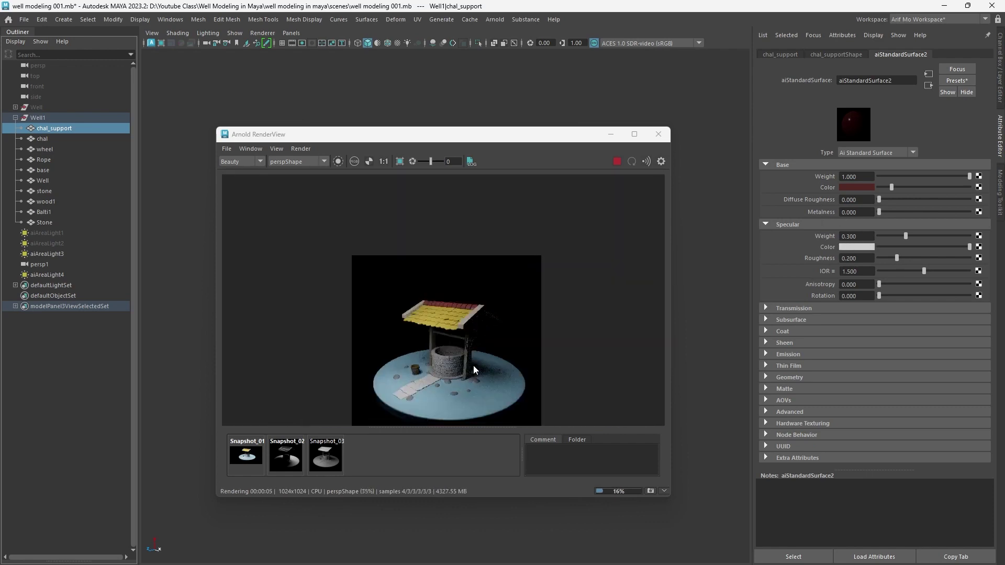
{"action": "scroll", "coordinate": [473, 366], "scroll_direction": "up", "scroll_amount": 2}
{"action": "middle_click_drag", "start_coordinate": [477, 342], "coordinate": [495, 303]}
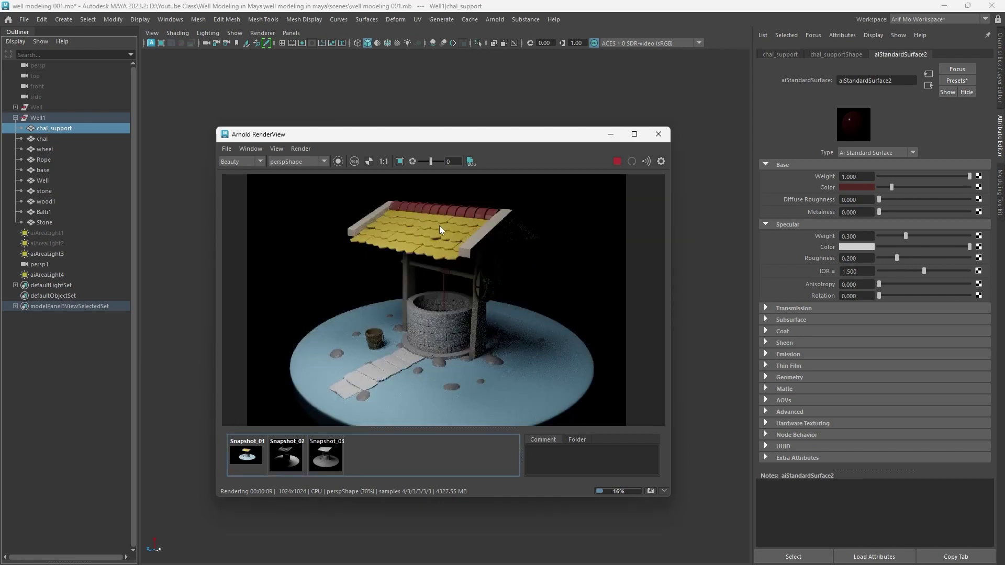
{"action": "scroll", "coordinate": [449, 296], "scroll_direction": "down", "scroll_amount": 1}
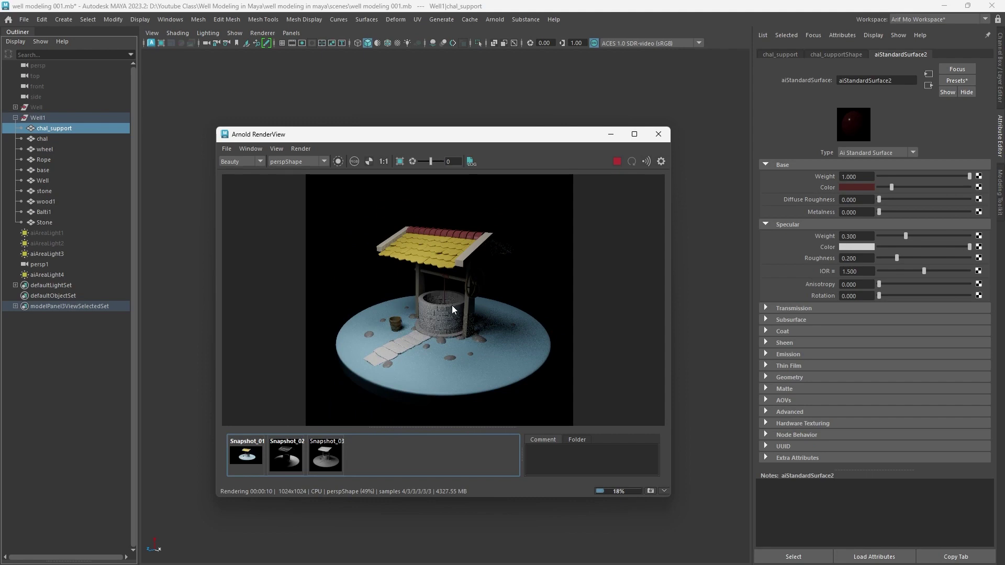
{"action": "scroll", "coordinate": [452, 308], "scroll_direction": "up", "scroll_amount": 1}
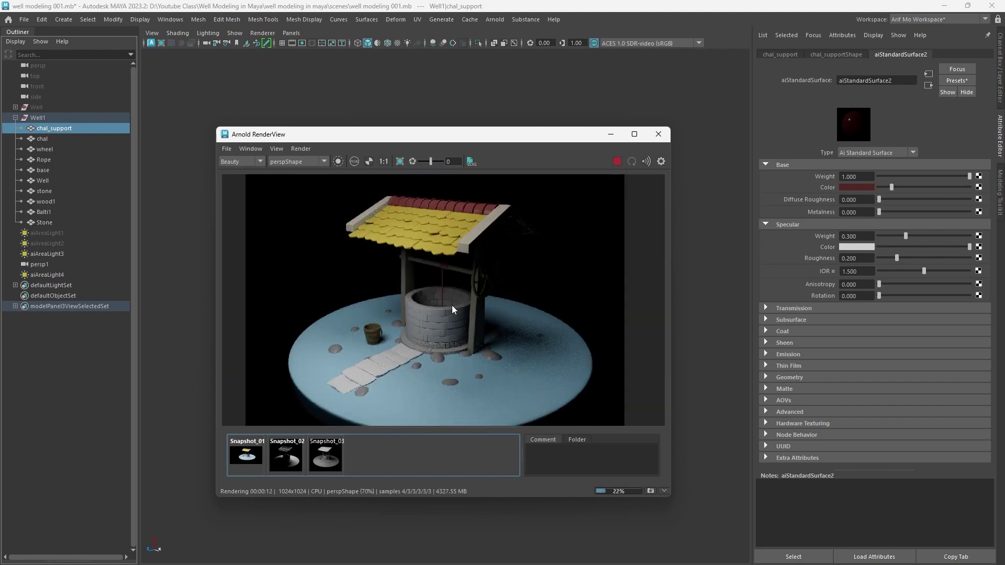
{"action": "scroll", "coordinate": [451, 305], "scroll_direction": "down", "scroll_amount": 1}
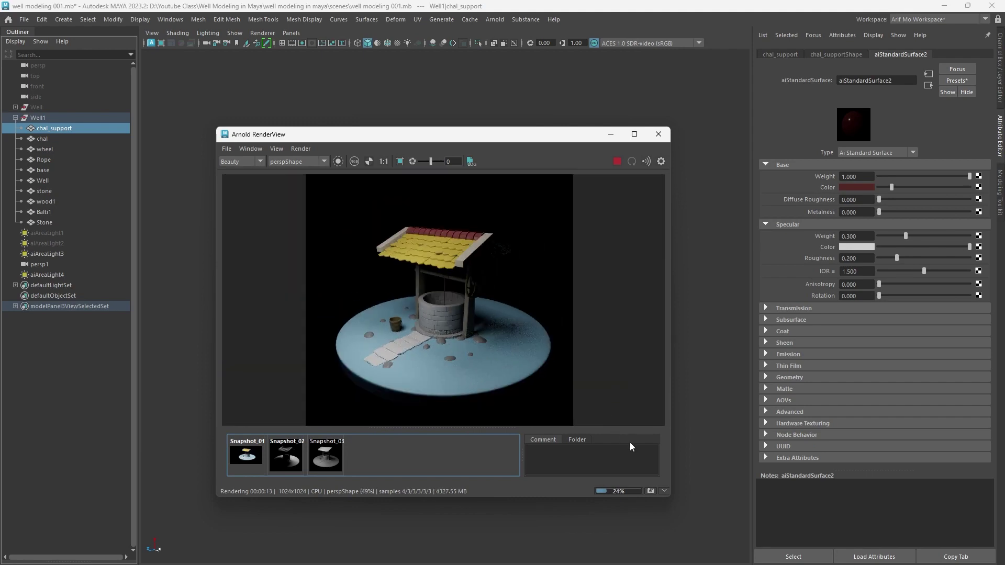
{"action": "left_click", "coordinate": [651, 490]}
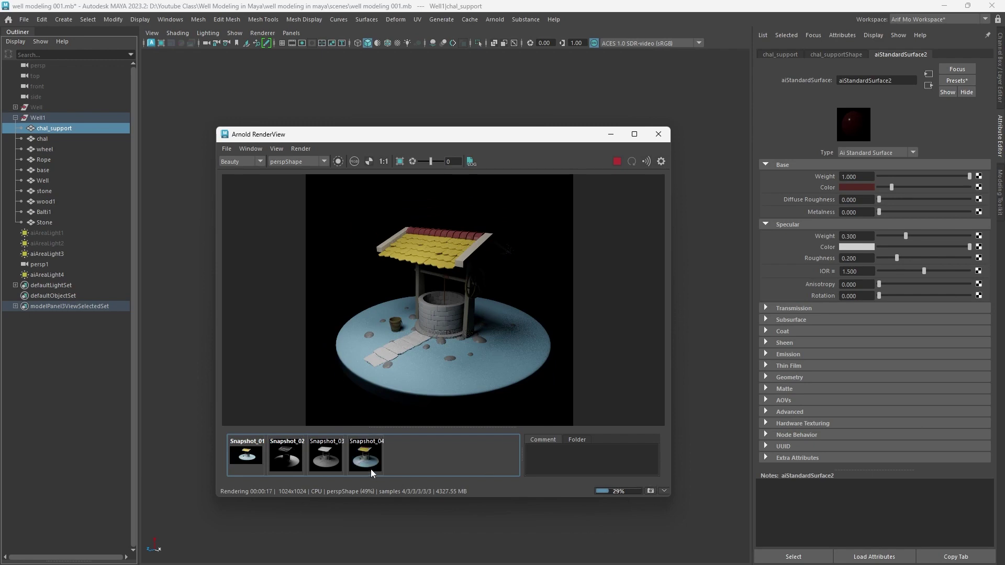
{"action": "left_click", "coordinate": [336, 459]}
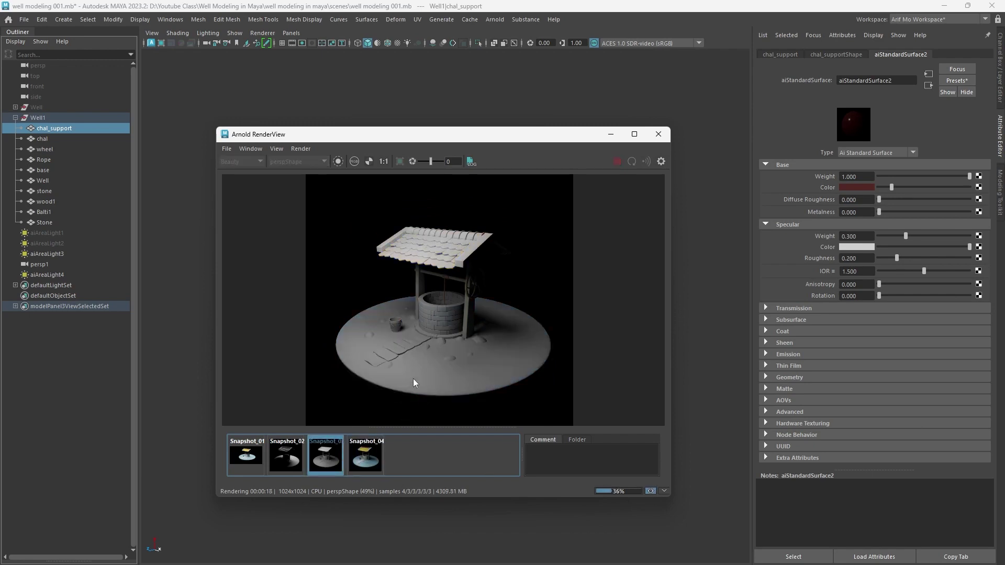
{"action": "left_click", "coordinate": [381, 457]}
{"action": "scroll", "coordinate": [446, 318], "scroll_direction": "up", "scroll_amount": 2}
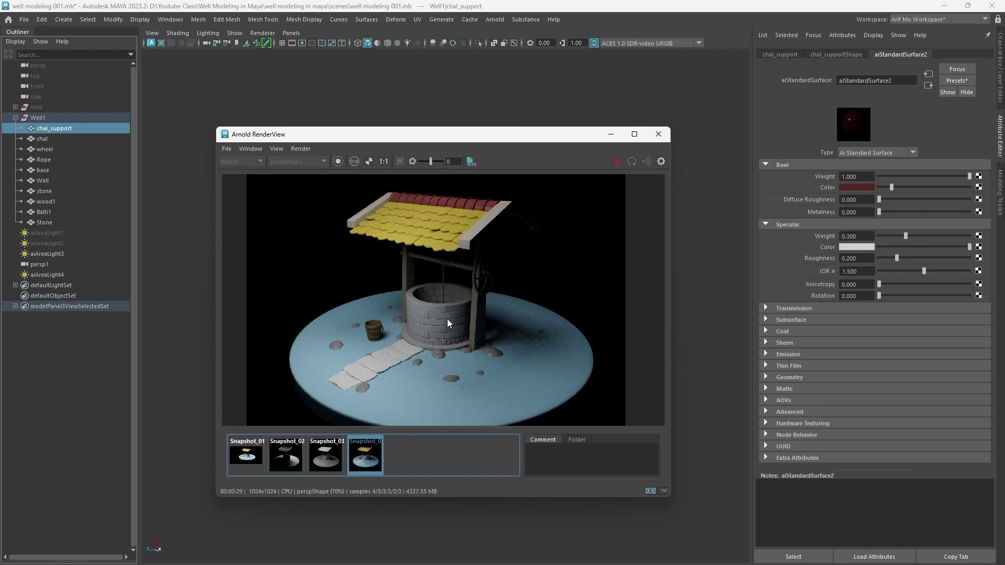
{"action": "left_click", "coordinate": [430, 461]}
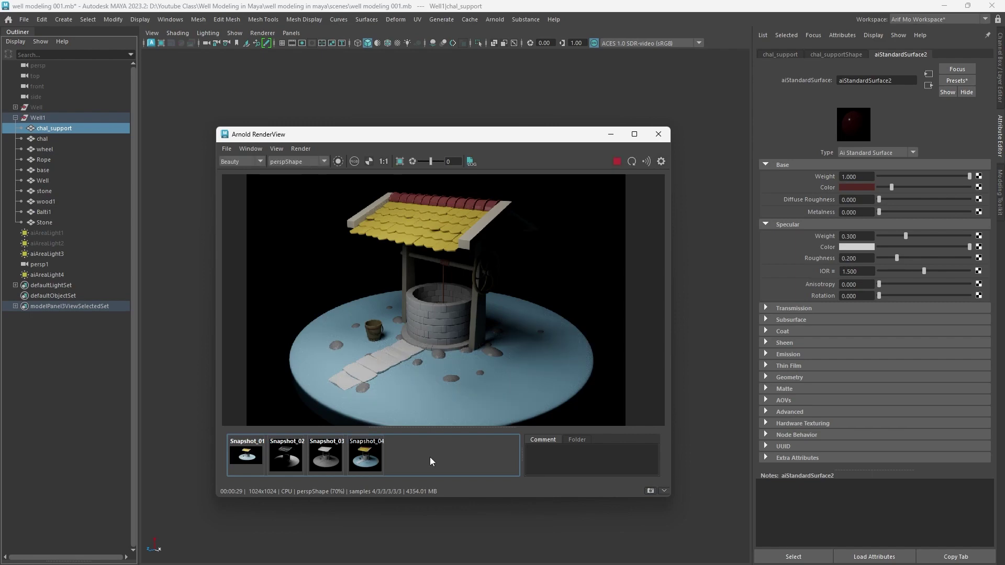